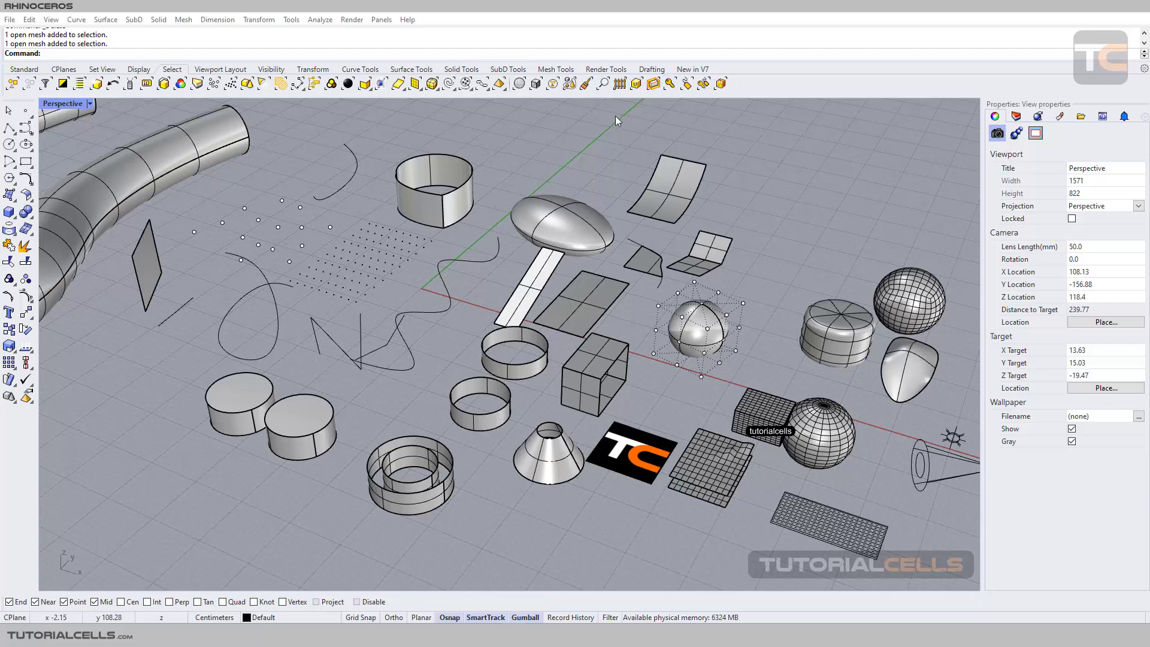
- Open Edit > Select Objects to reach the area and volume selection tools, including Lasso
left_click(30, 19)
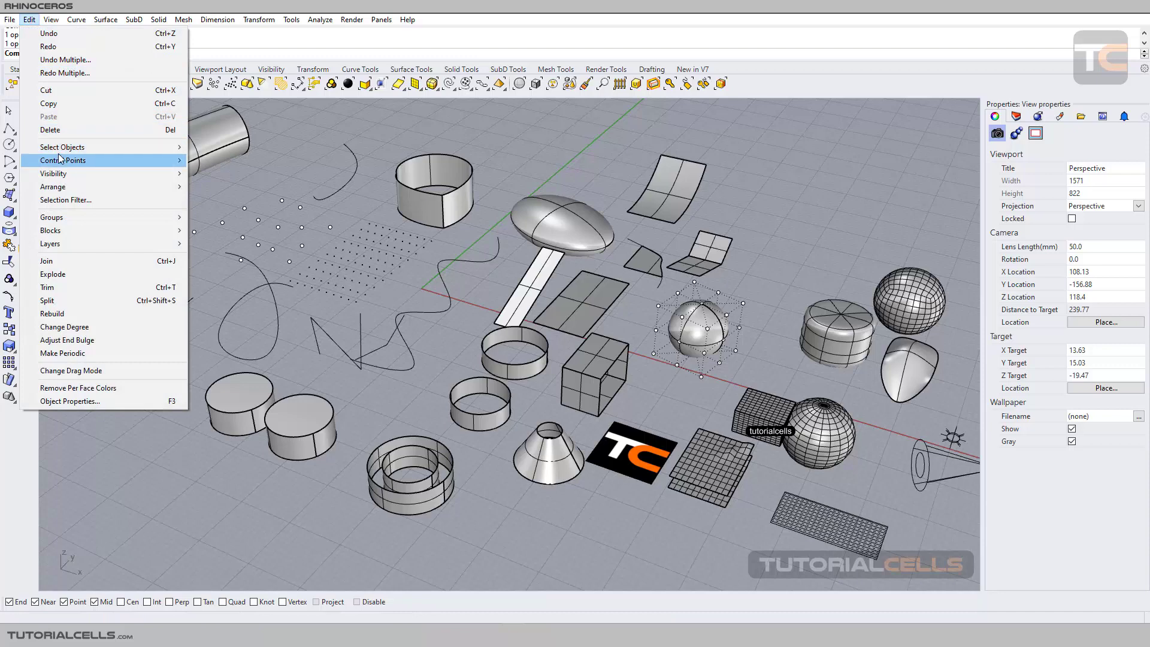
mouse_move(60, 150)
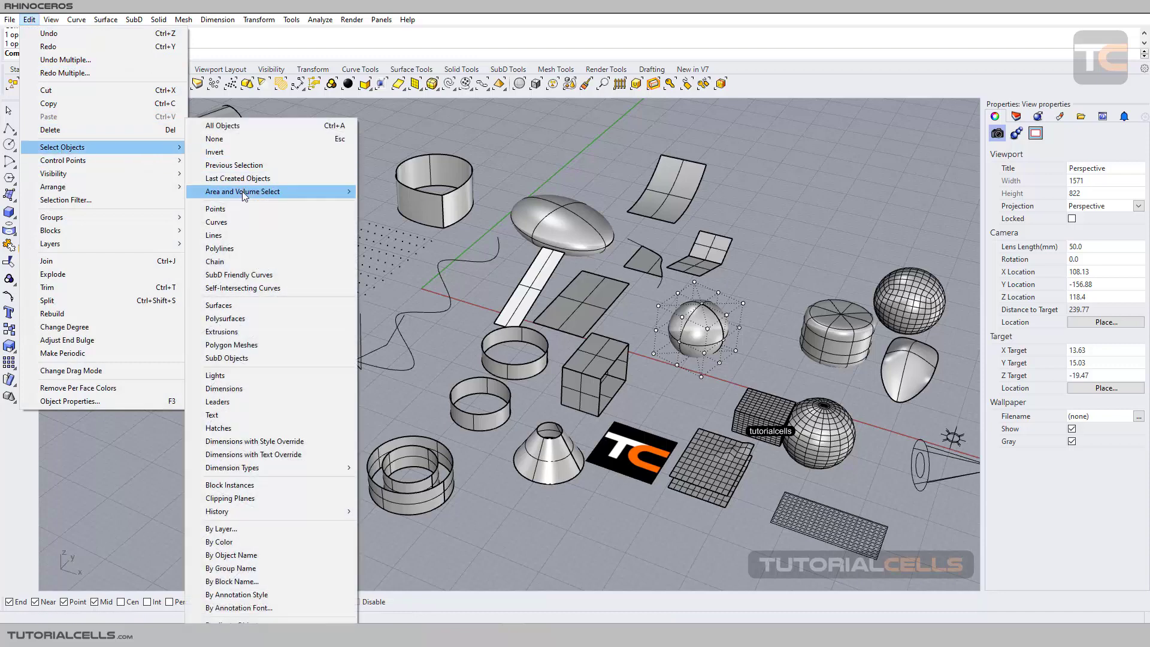
mouse_move(242, 192)
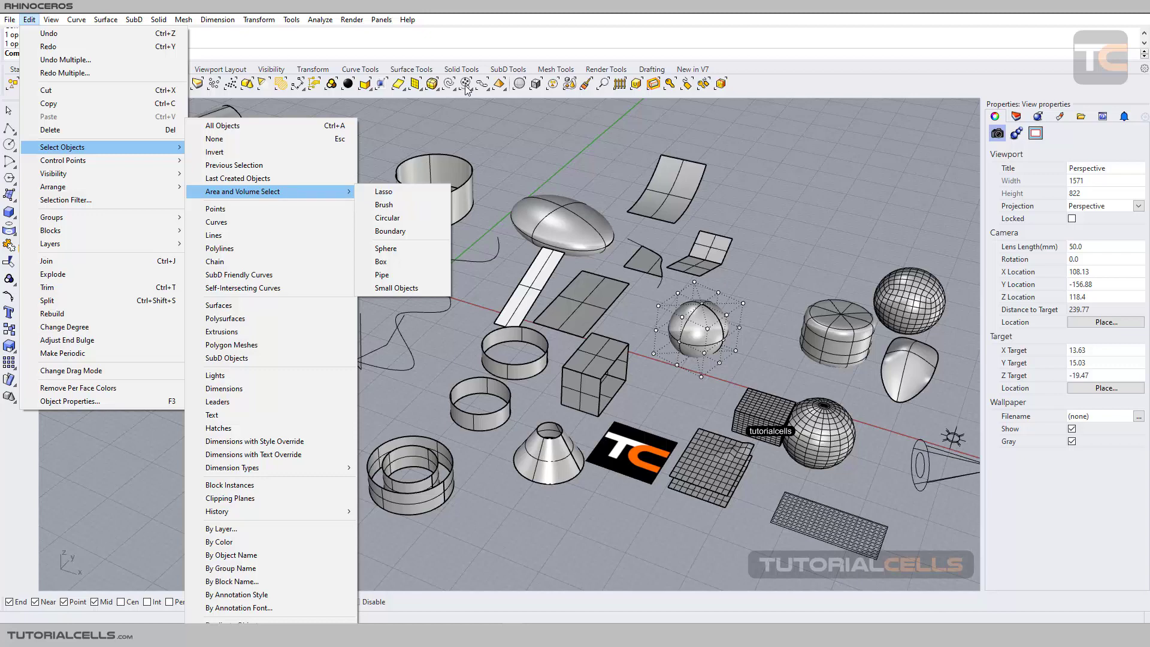
- Lasso the central group in InvertWindow mode to select everything outside it, then deselect and rerun Lasso
left_click(414, 193)
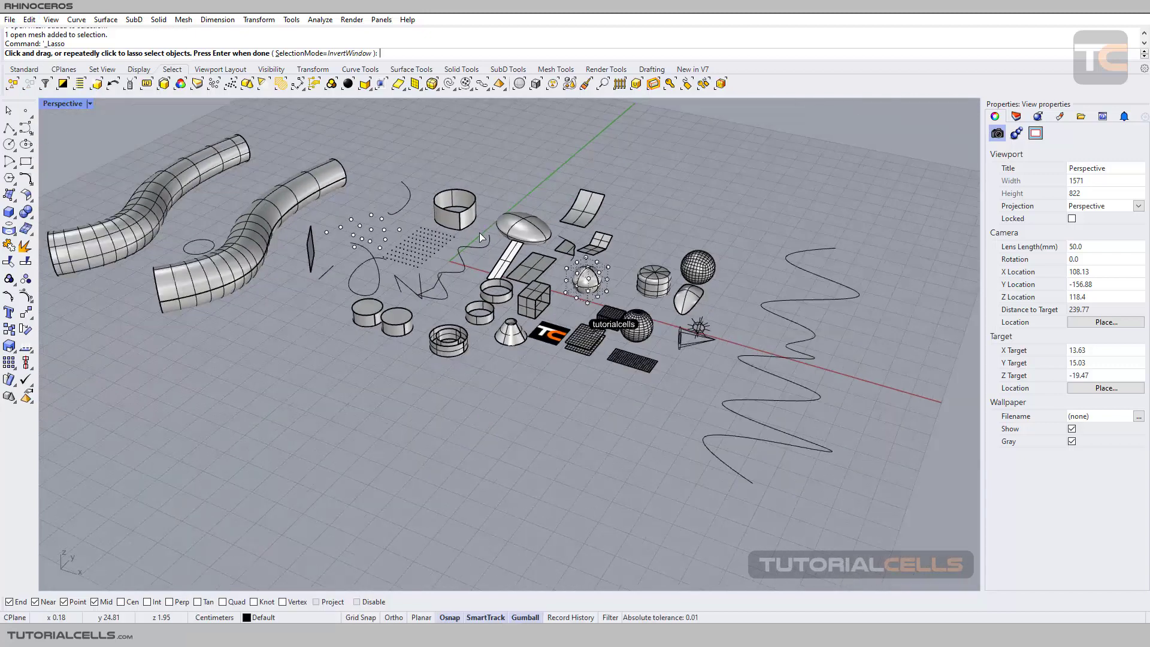
scroll(479, 232, "up", 3)
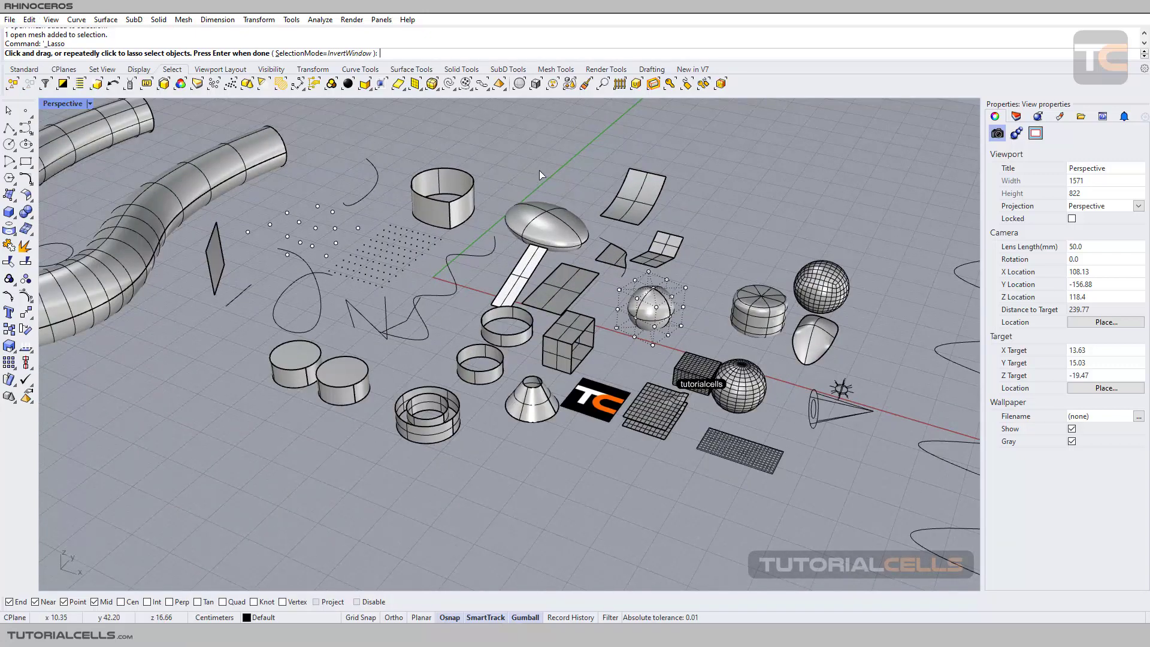
mouse_move(548, 166)
left_mouse_down()
mouse_move(610, 152)
mouse_move(687, 165)
mouse_move(735, 255)
mouse_move(722, 323)
mouse_move(691, 354)
mouse_move(655, 370)
mouse_move(540, 345)
mouse_move(502, 243)
mouse_move(553, 146)
mouse_move(579, 146)
mouse_move(541, 170)
mouse_move(515, 156)
left_mouse_up()
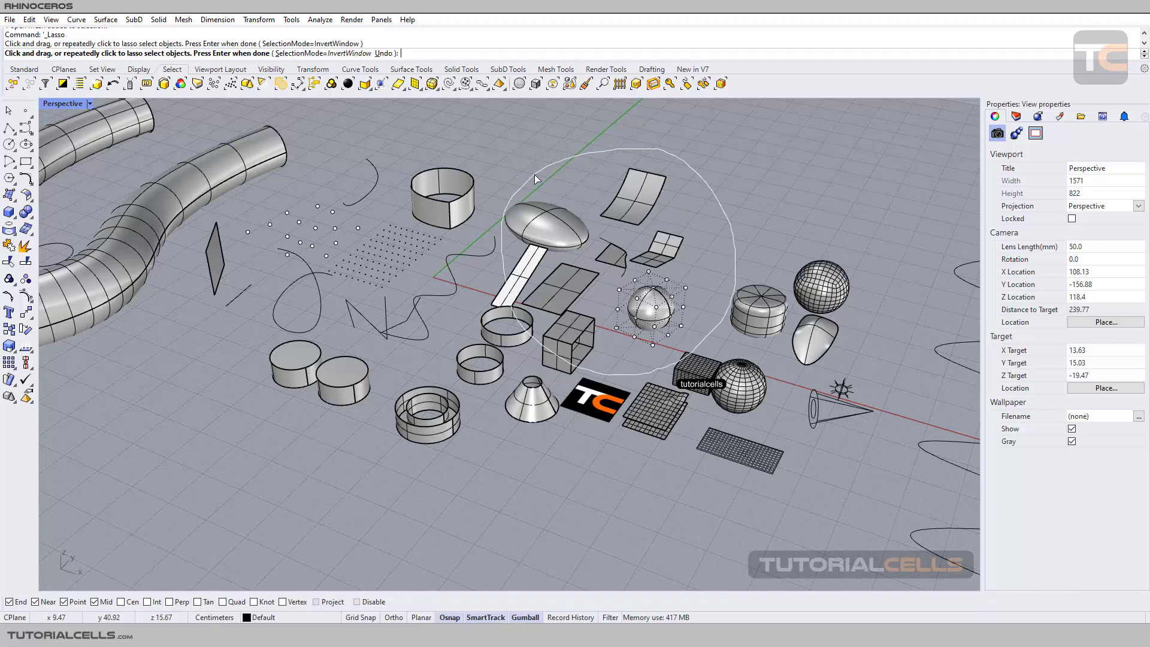
key("Return")
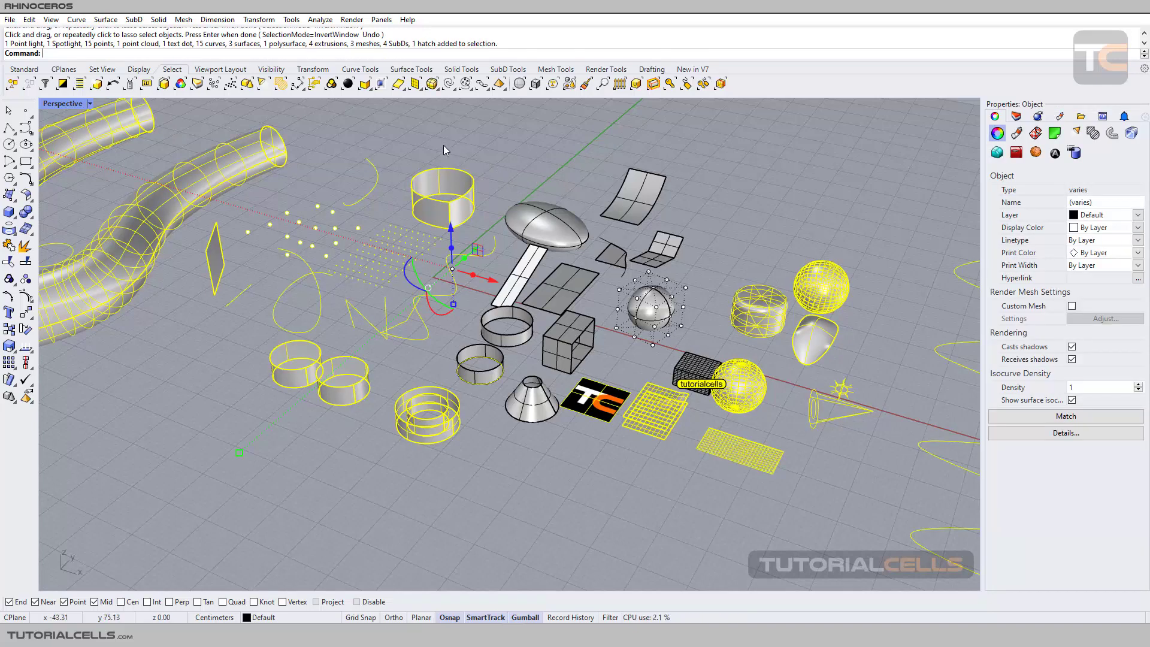
left_click(489, 142)
key("Return")
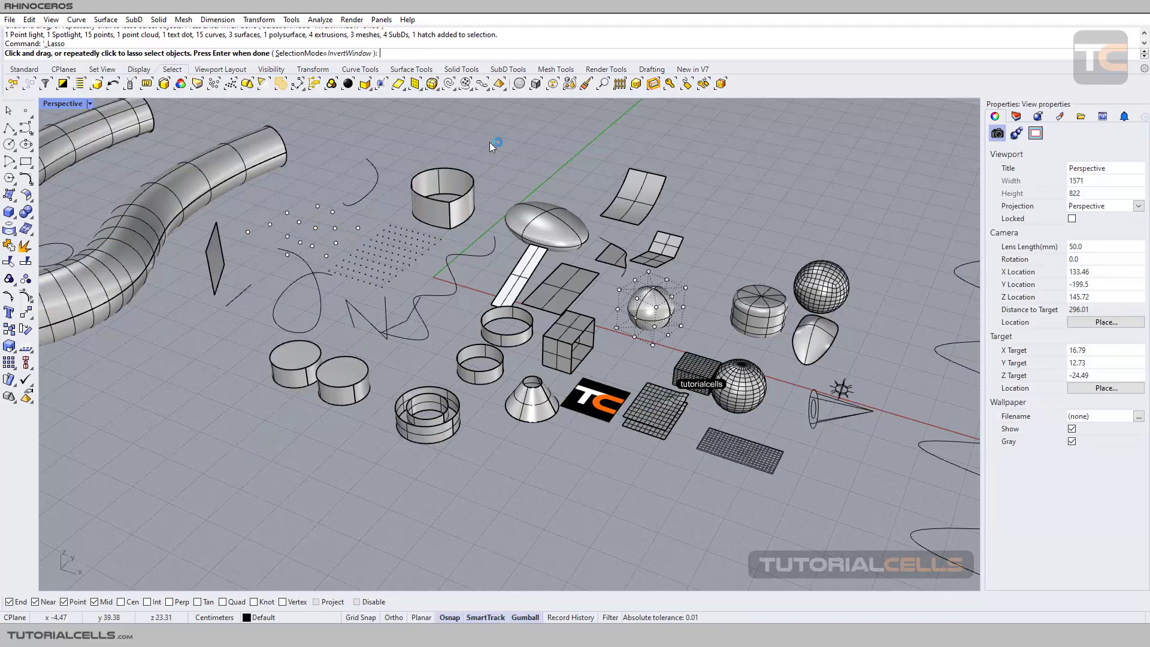
- Switch the lasso to Window mode, loop around the wireframe SubD sphere to select only it, then clear it
left_click(303, 54)
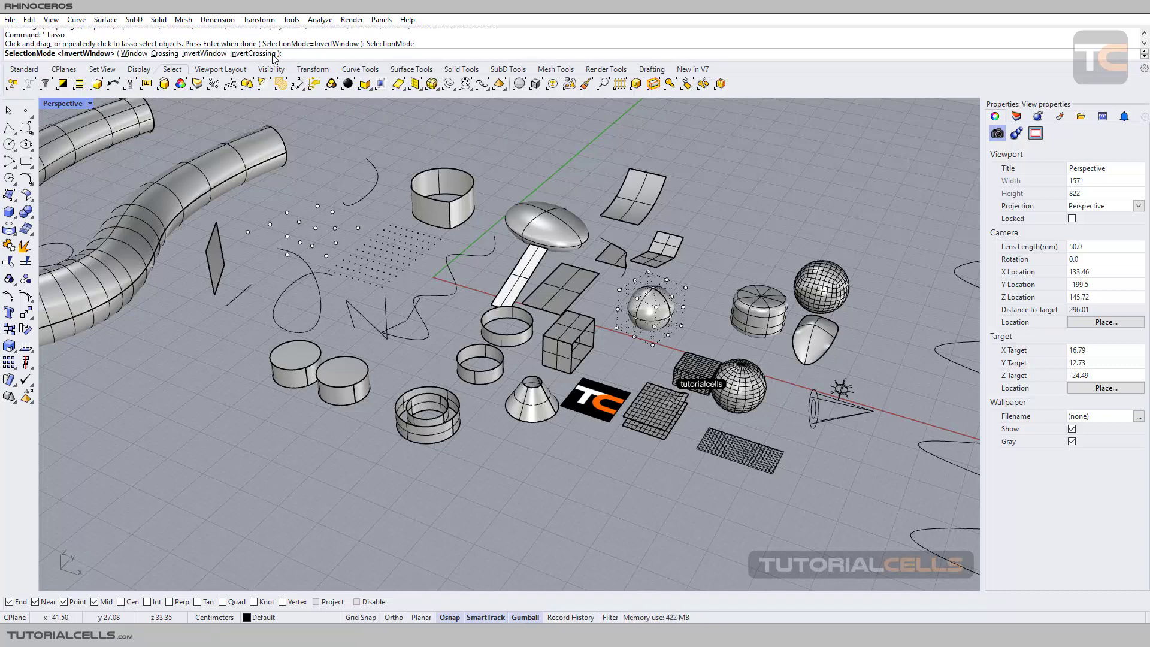
left_click(135, 54)
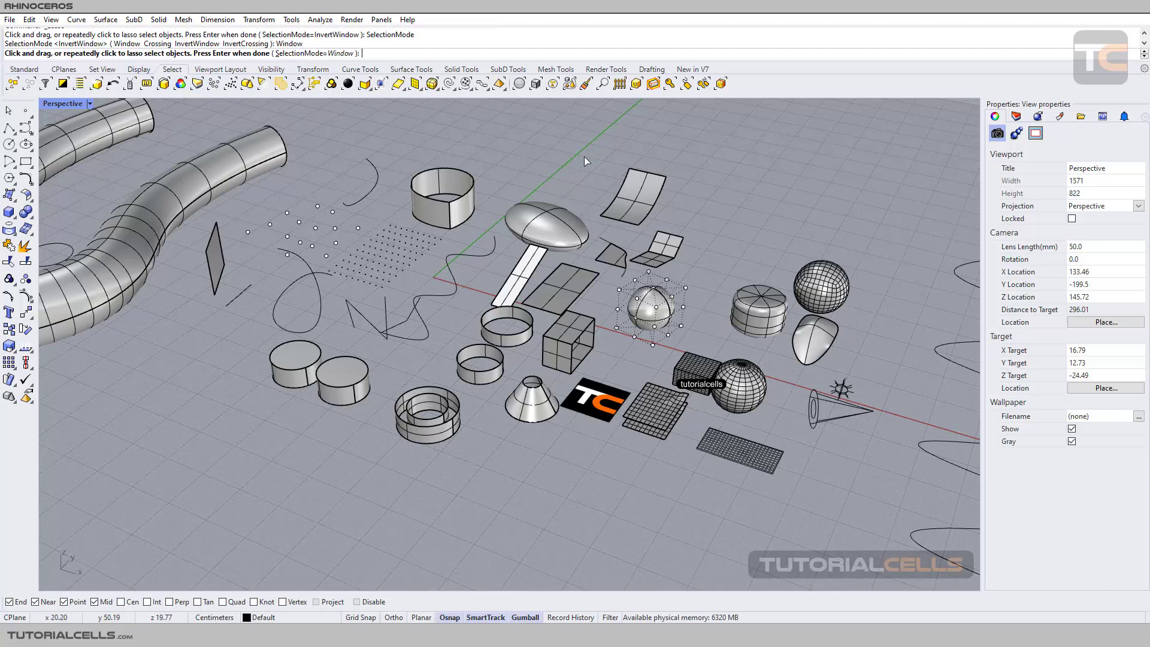
right_click_drag(838, 286, 725, 232, "shift")
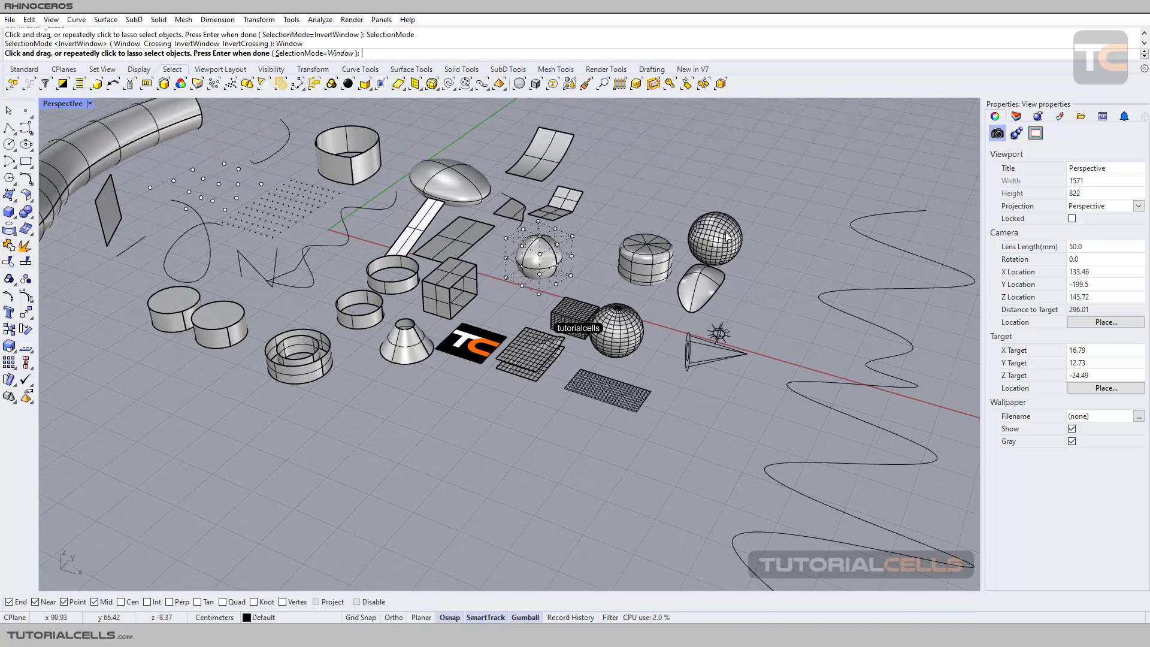
scroll(727, 236, "up", 2)
mouse_move(704, 174)
left_mouse_down()
mouse_move(773, 223)
mouse_move(780, 264)
mouse_move(747, 301)
mouse_move(677, 300)
mouse_move(641, 256)
mouse_move(650, 219)
mouse_move(684, 181)
mouse_move(676, 193)
mouse_move(695, 206)
mouse_move(710, 247)
mouse_move(723, 225)
mouse_move(695, 176)
left_mouse_up()
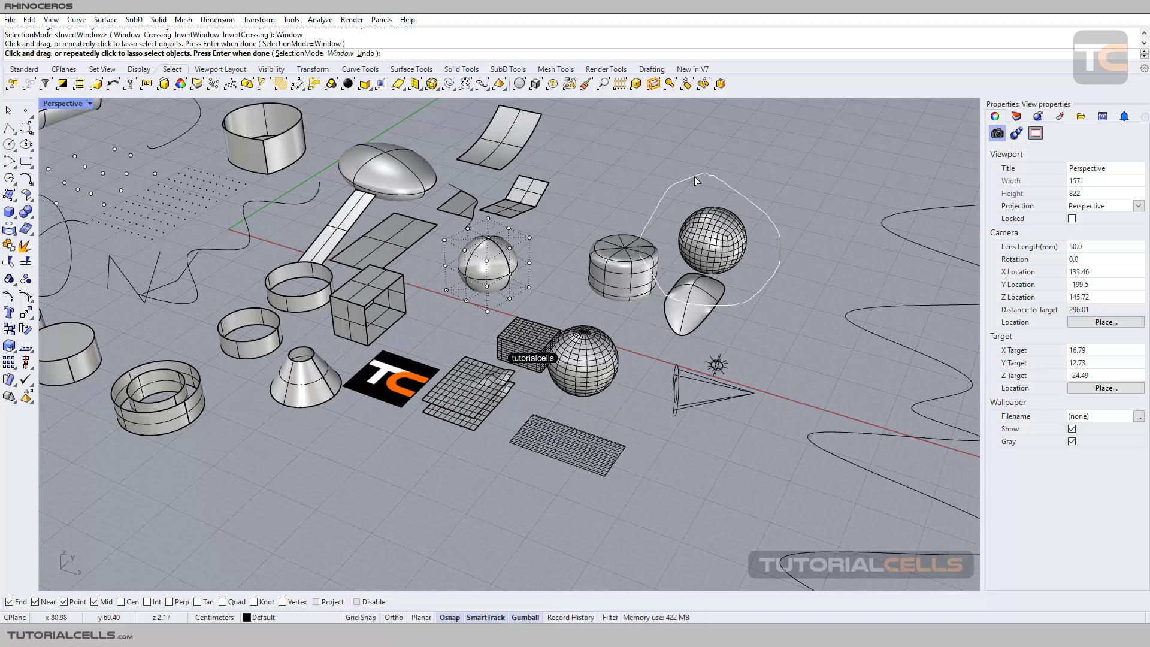
left_click_drag(695, 176, 695, 176)
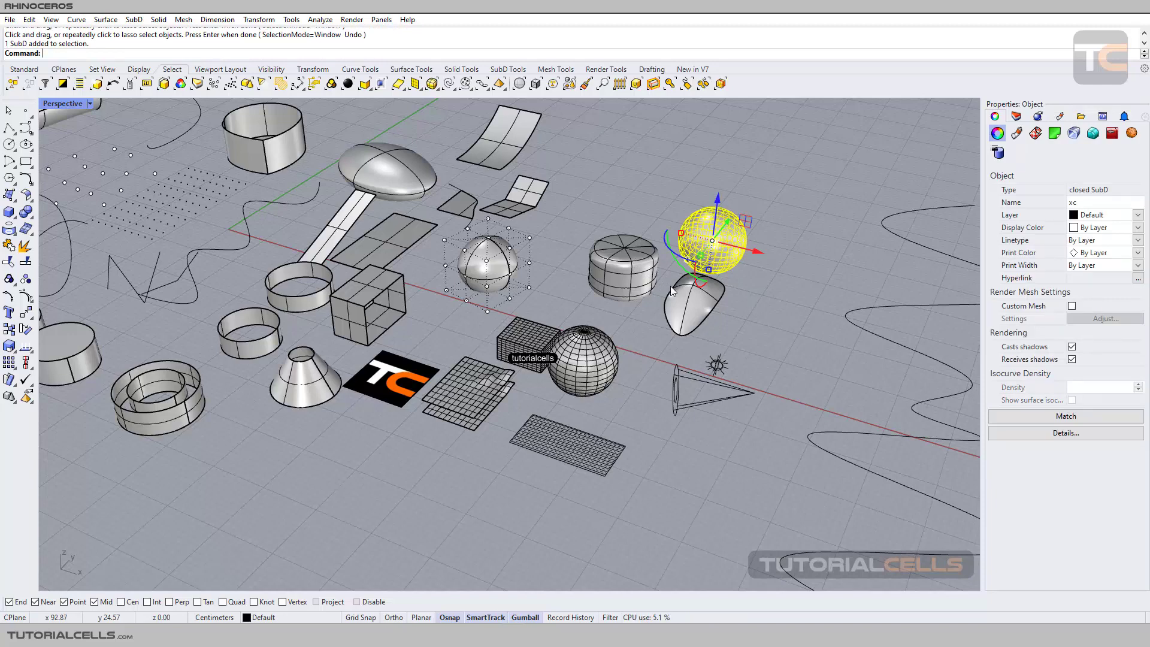
left_click(633, 202)
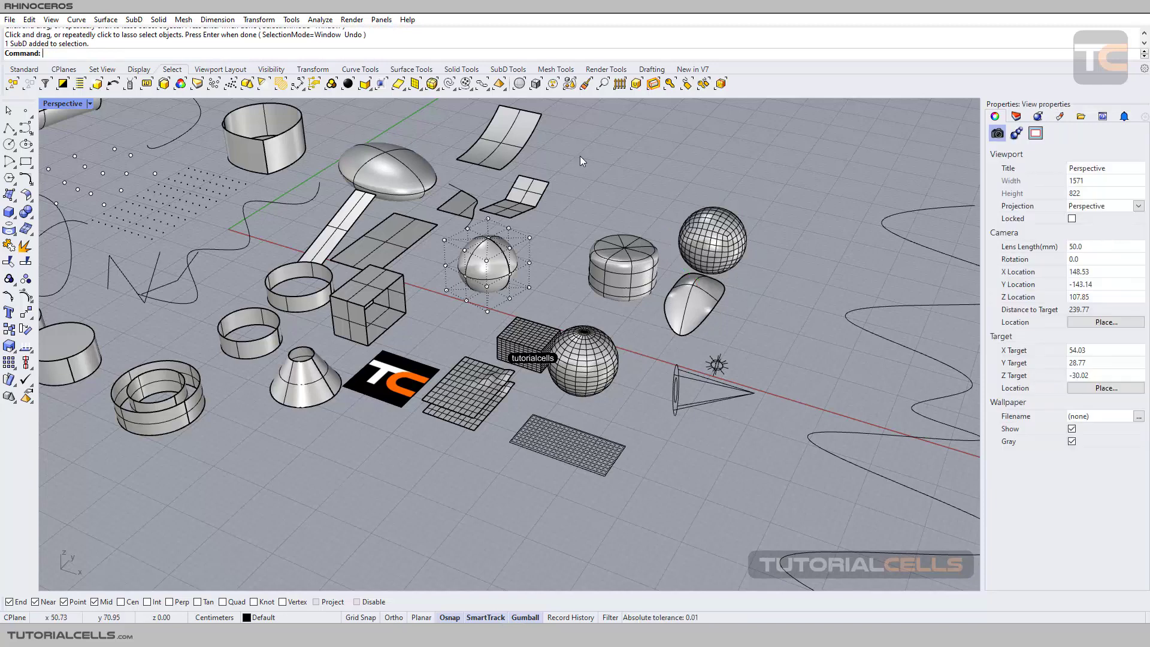
key("Return")
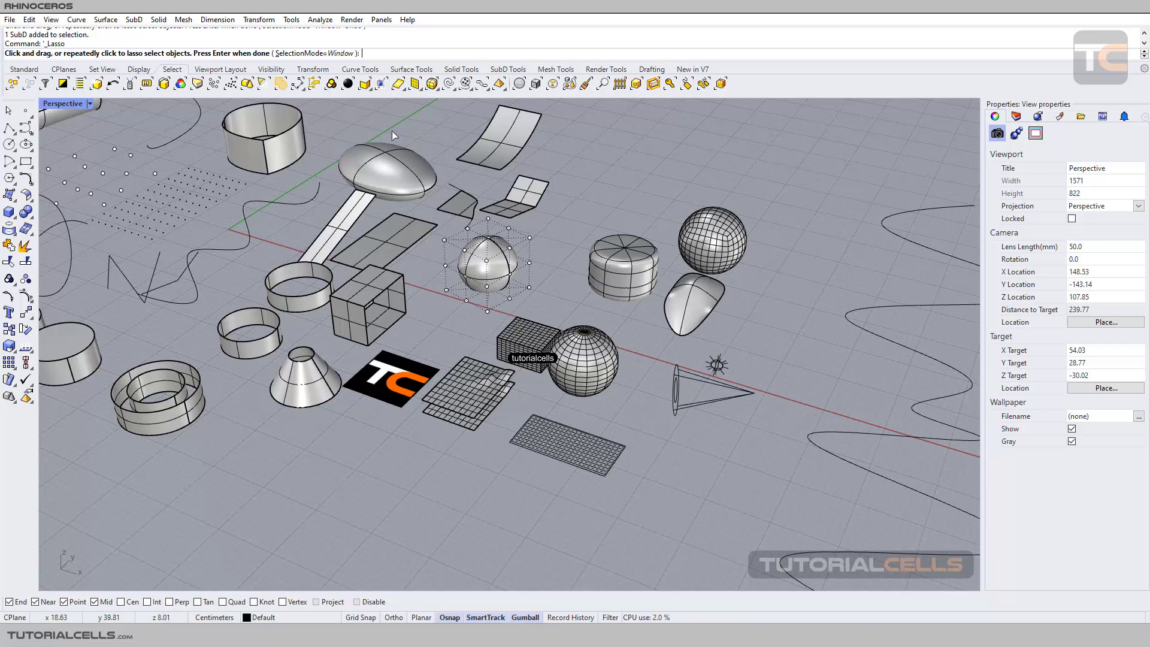
- Switch the lasso to Crossing mode, loop over the sphere and capsule to pick three SubDs, then deselect
left_click(330, 53)
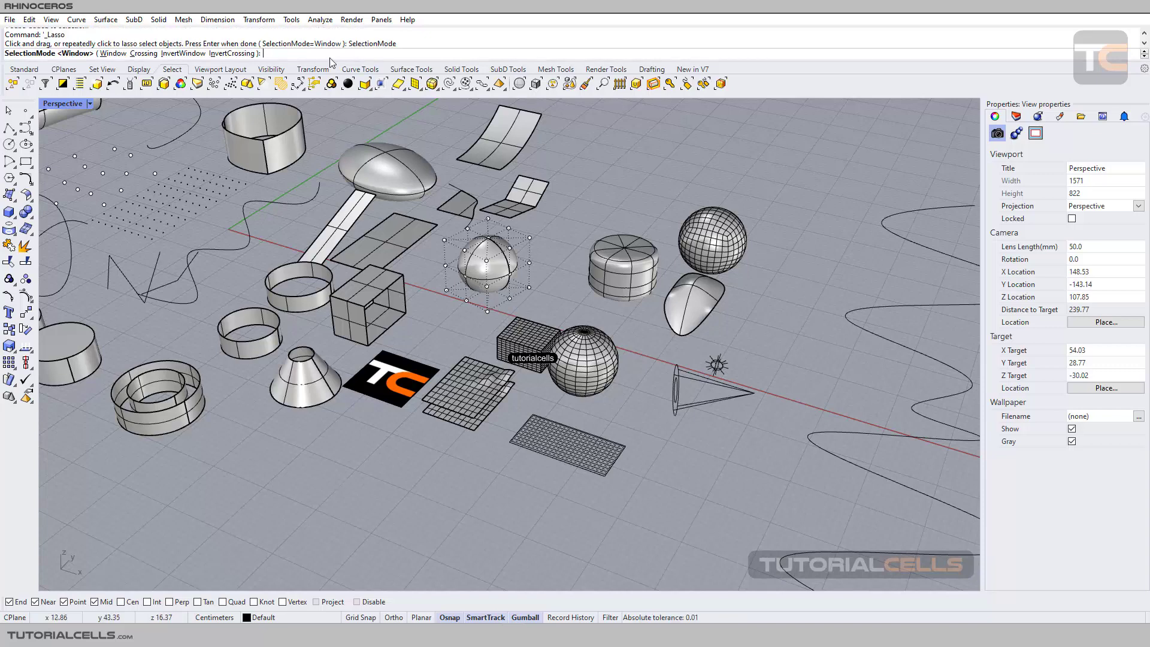
left_click(143, 54)
mouse_move(665, 189)
left_mouse_down()
mouse_move(767, 234)
mouse_move(767, 264)
mouse_move(744, 287)
mouse_move(696, 294)
mouse_move(636, 271)
mouse_move(617, 253)
mouse_move(619, 219)
mouse_move(660, 193)
mouse_move(649, 219)
mouse_move(653, 193)
left_mouse_up()
key("Return")
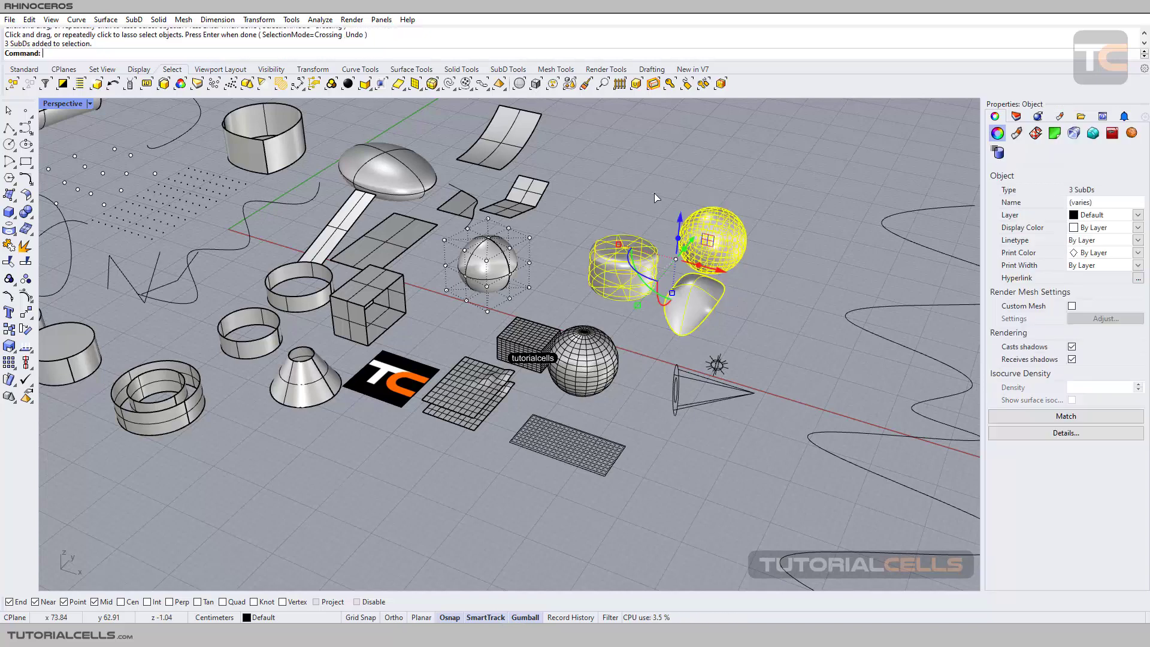
left_click(628, 210)
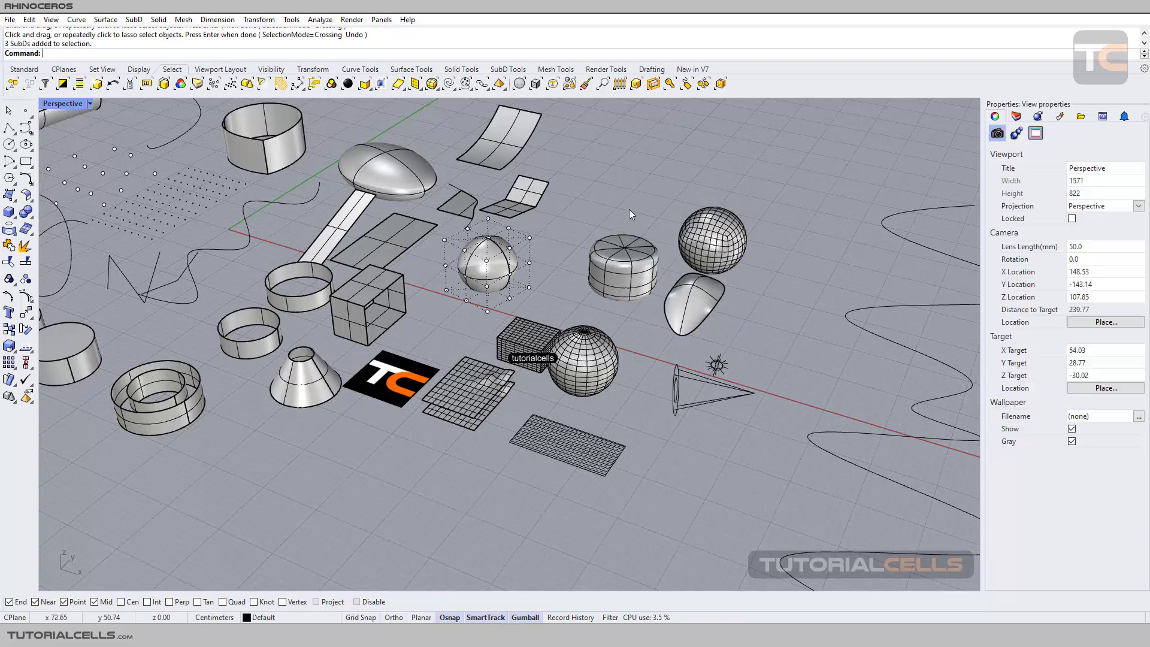
key("Return")
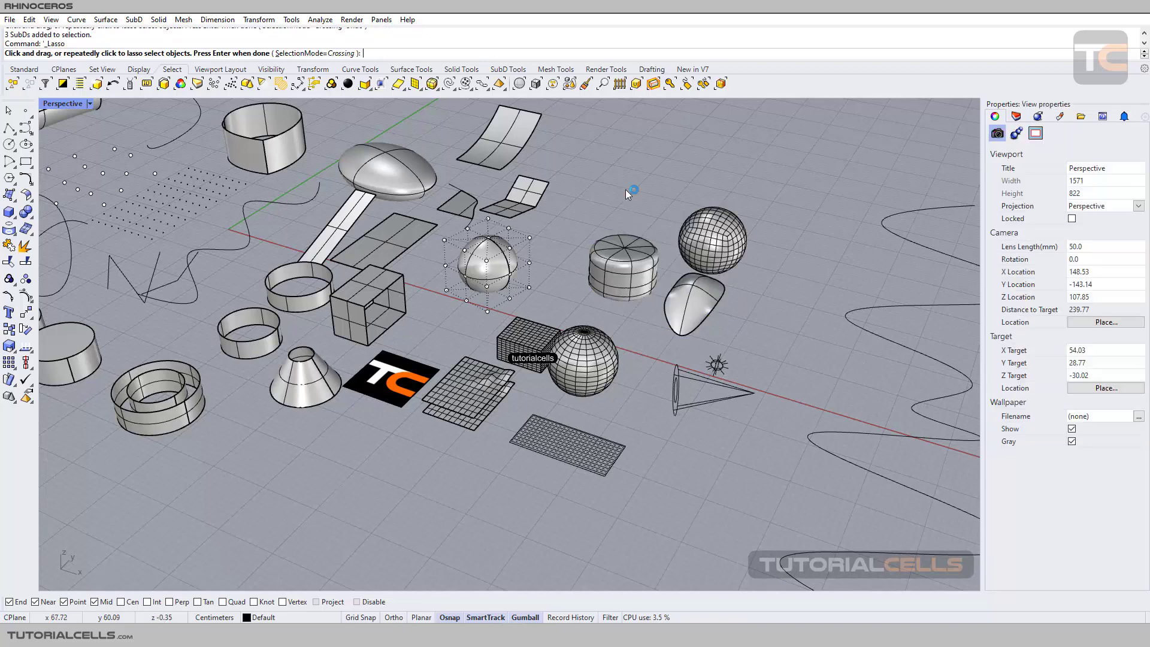
- Set the lasso to InvertWindow, loop around the sphere and capsule to select everything outside, then clear
left_click(318, 53)
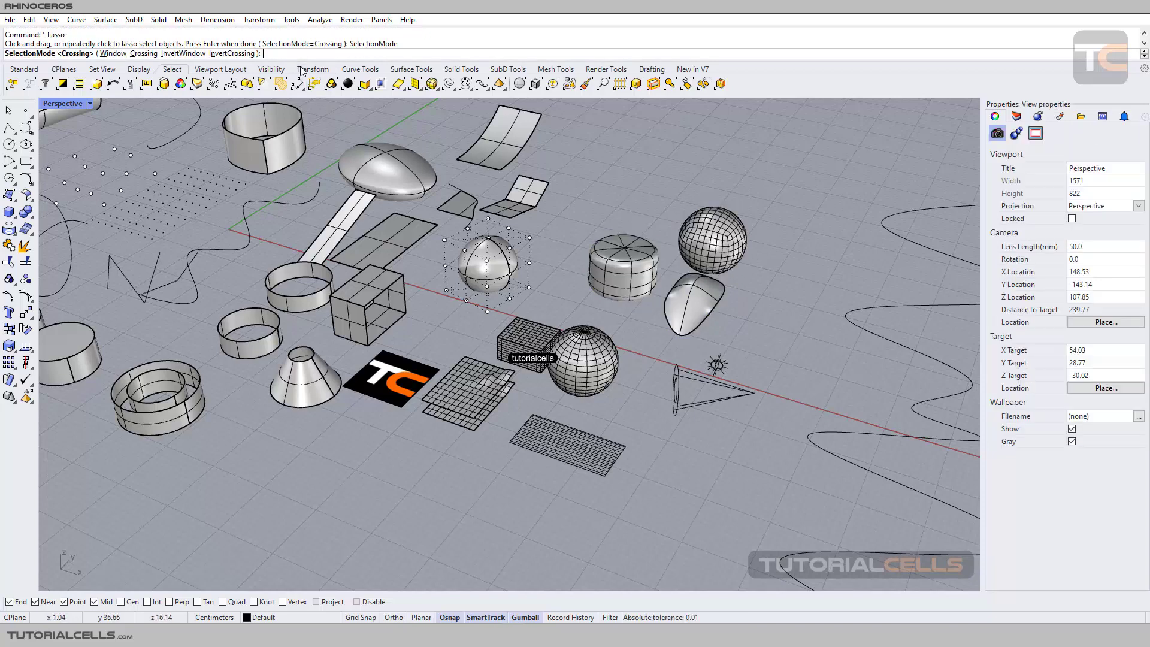
left_click(183, 53)
mouse_move(680, 186)
left_mouse_down()
mouse_move(769, 282)
mouse_move(708, 306)
mouse_move(654, 275)
mouse_move(651, 236)
mouse_move(673, 194)
left_mouse_up()
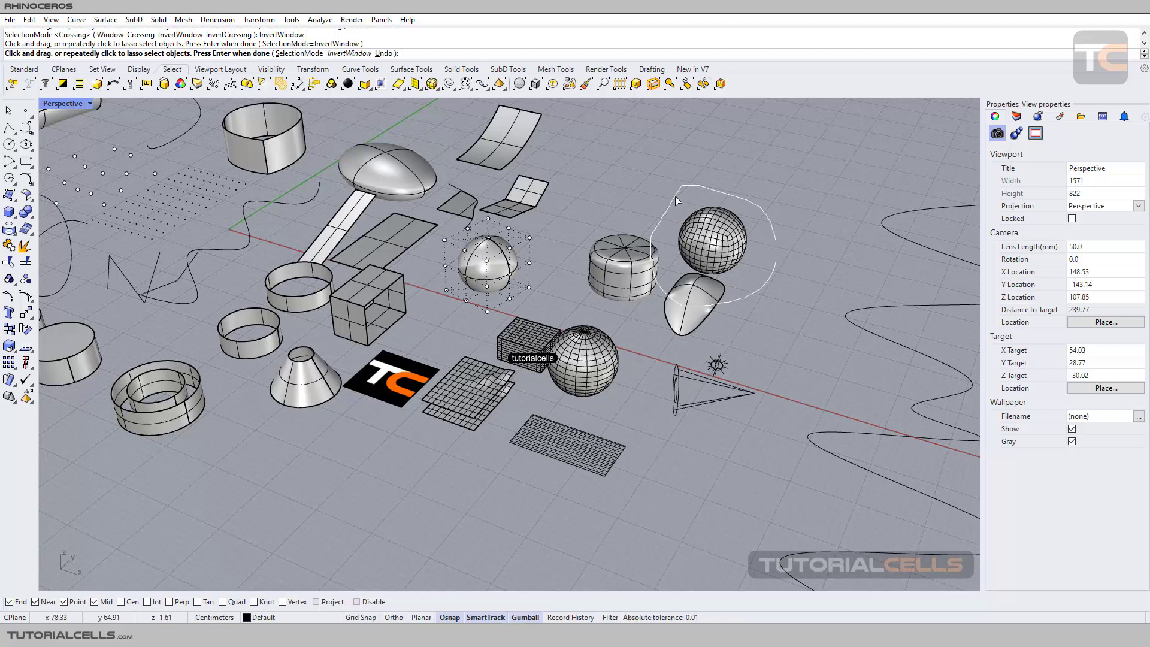
key("Return")
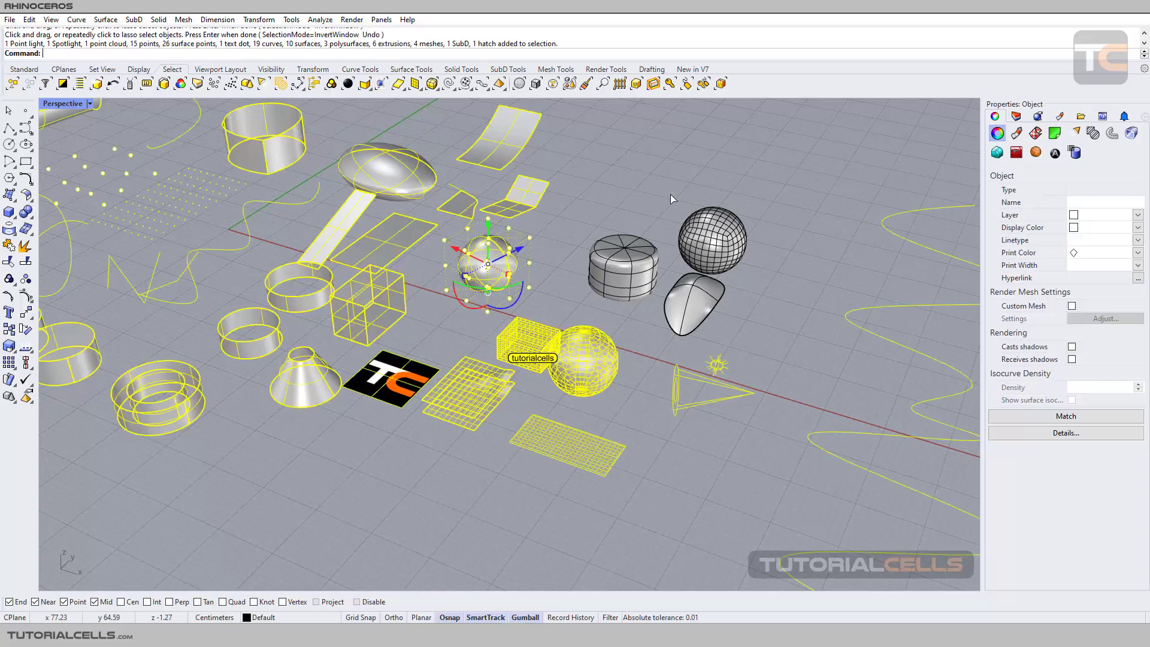
left_click(608, 207)
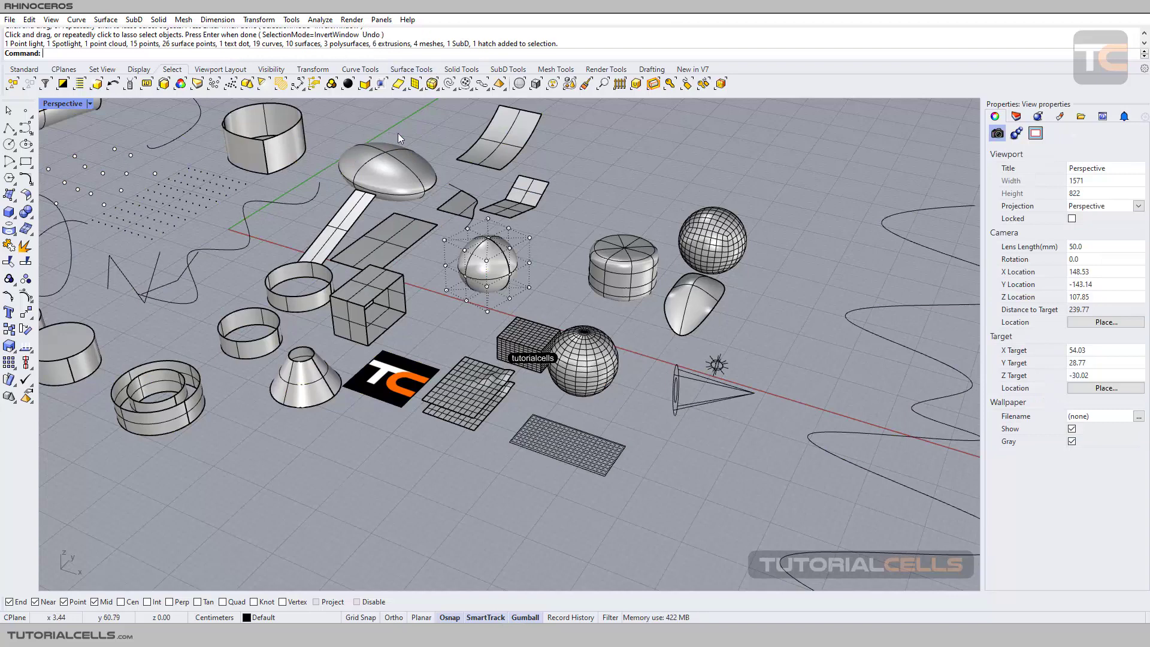
key("Return")
left_click(304, 53)
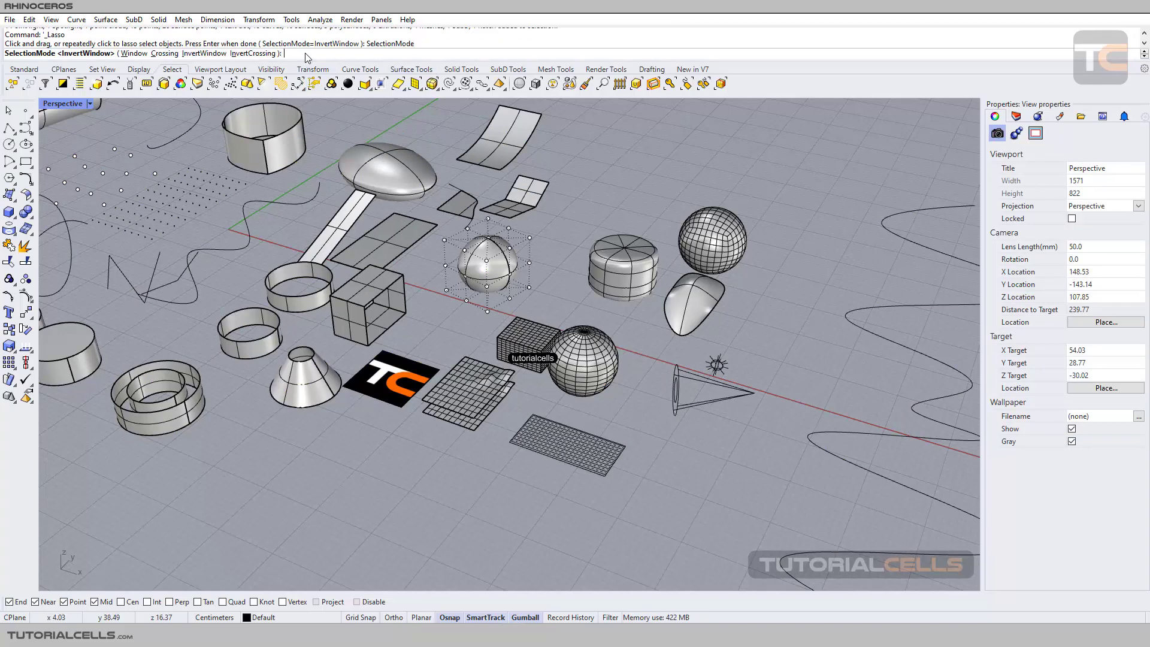
left_click(164, 53)
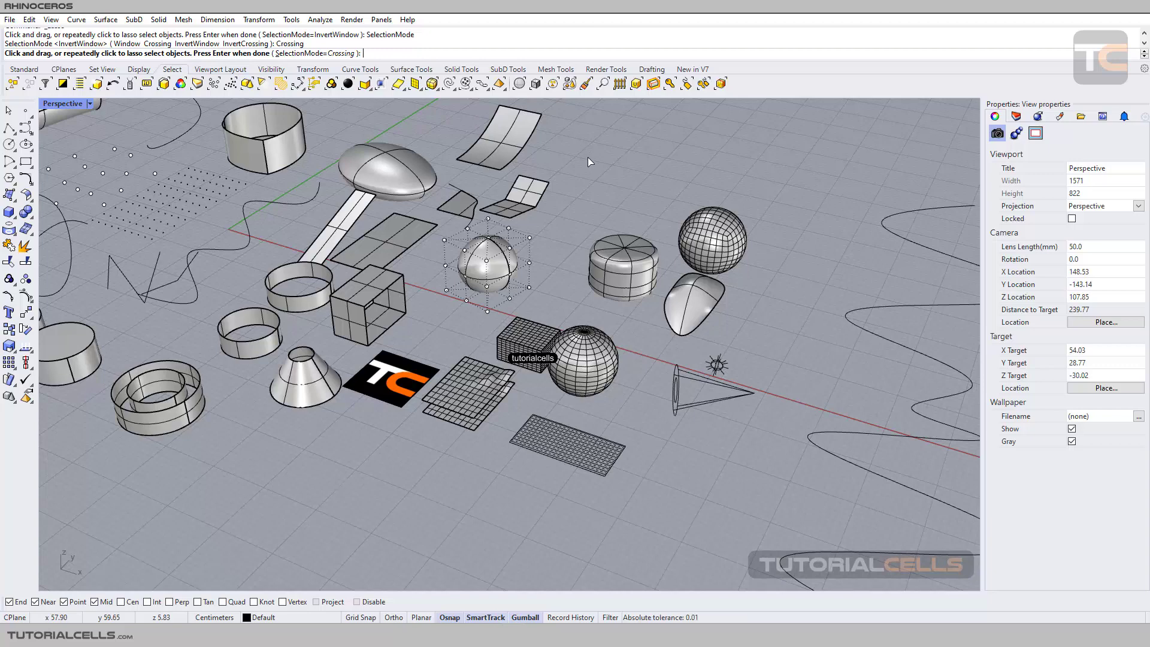
mouse_move(638, 149)
left_mouse_down()
mouse_move(762, 227)
mouse_move(697, 330)
mouse_move(641, 217)
mouse_move(687, 186)
mouse_move(635, 165)
left_mouse_up()
key("Escape")
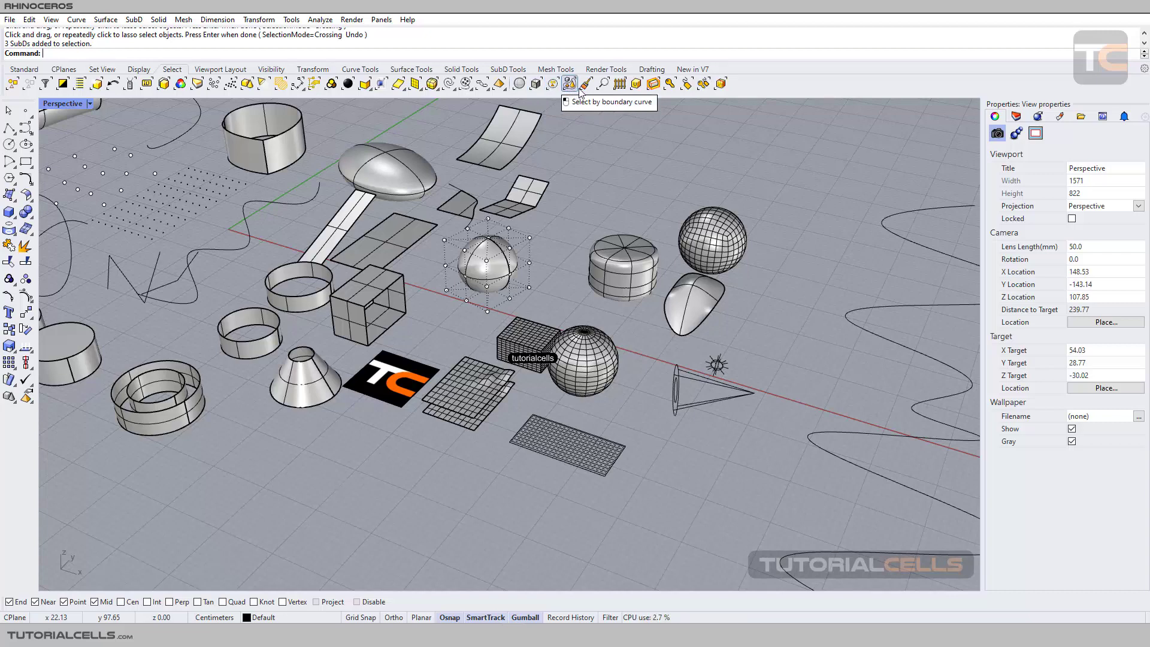
scroll(584, 229, "down", 3)
right_click_drag(584, 228, 644, 217, "shift")
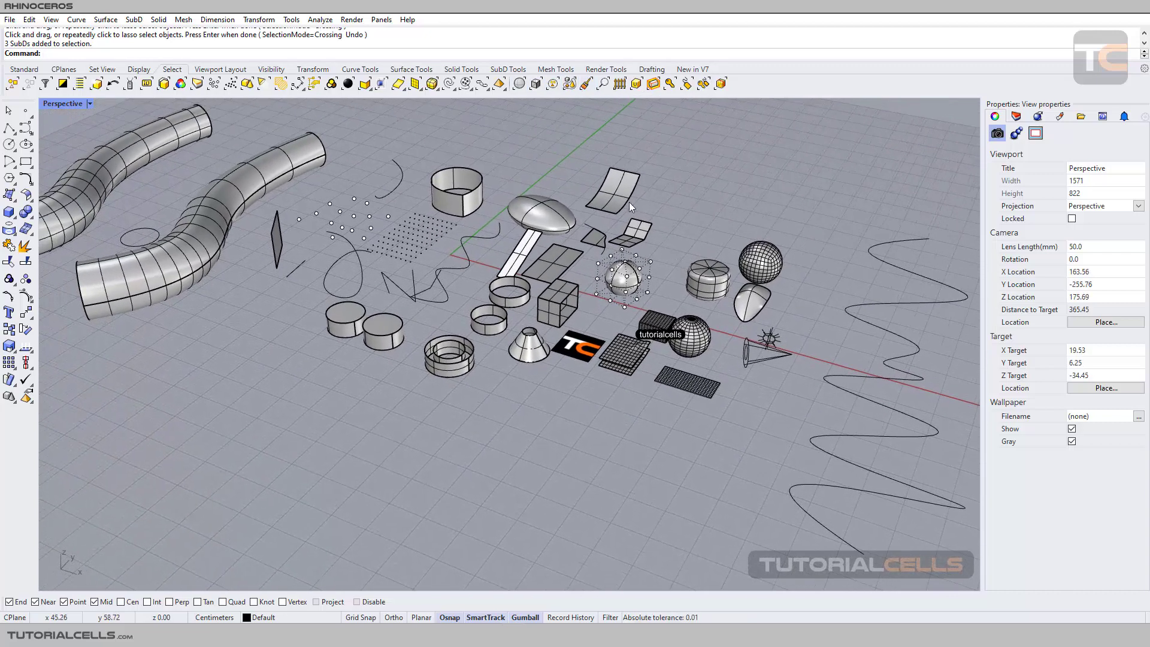
left_click(518, 84)
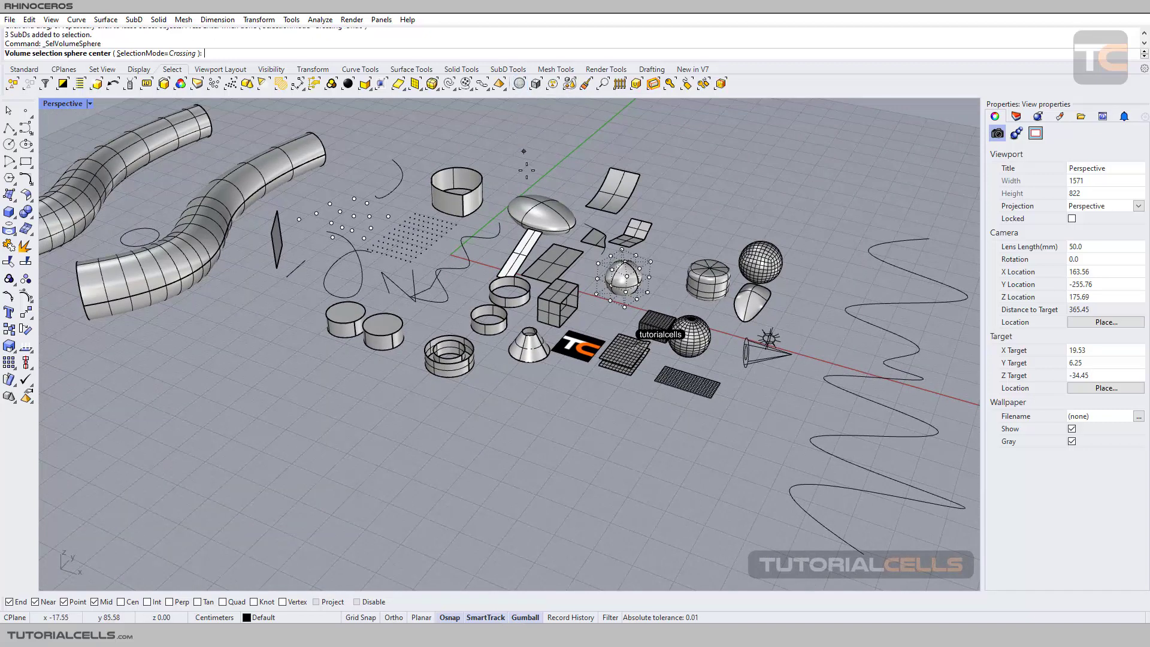
left_click(480, 270)
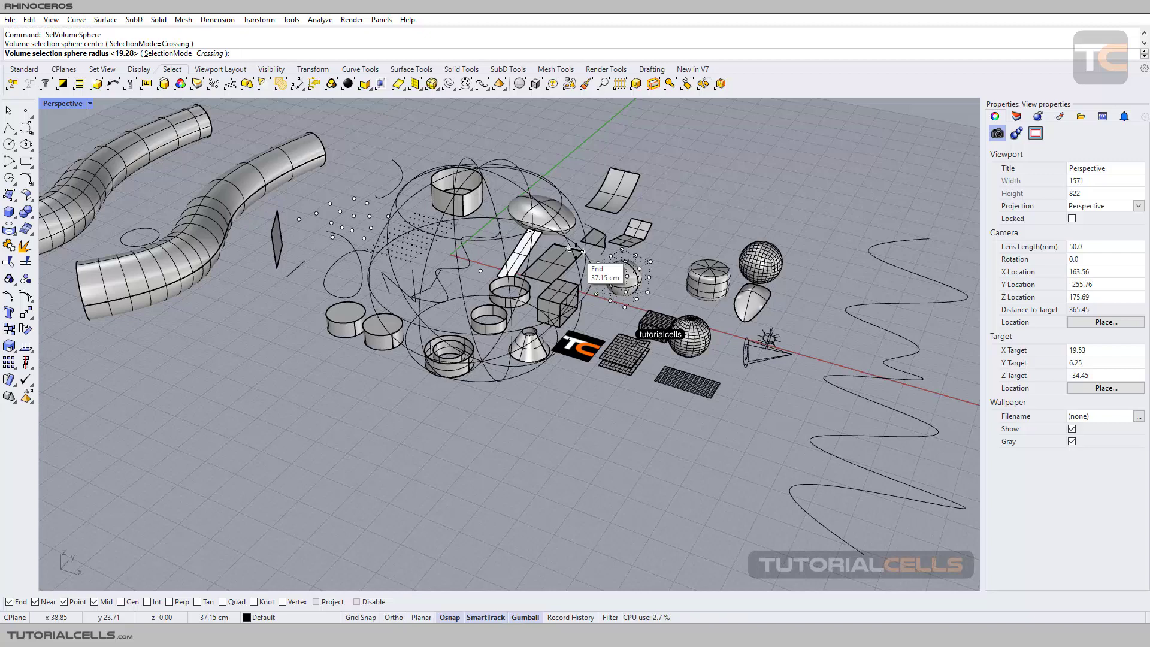
left_click(574, 250)
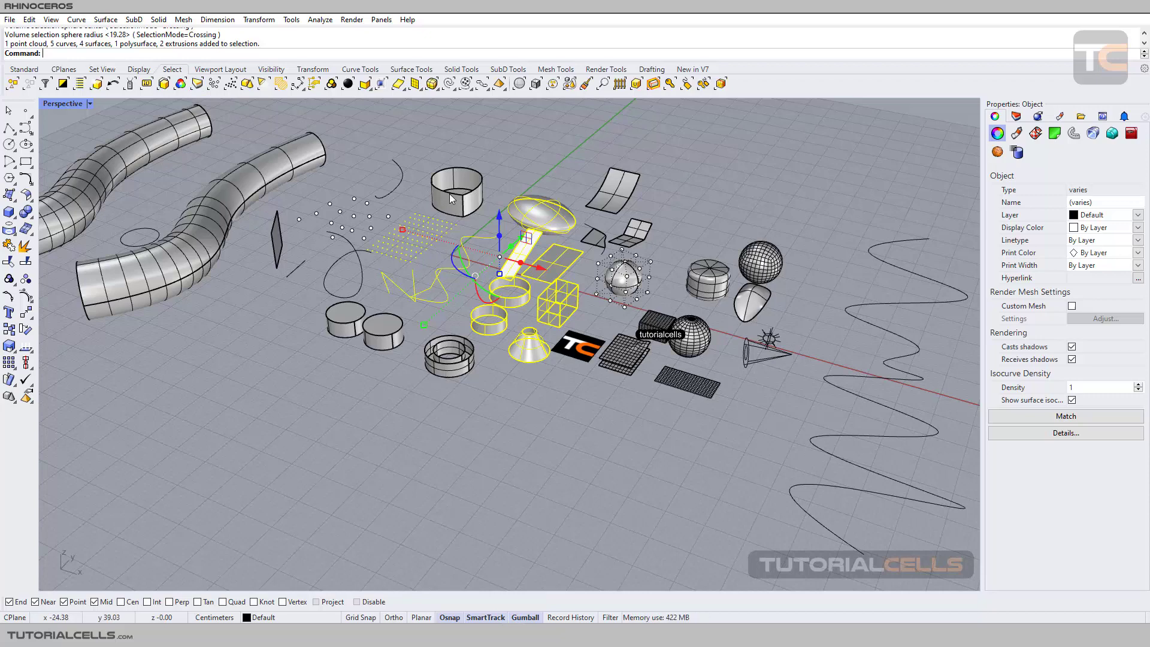
left_click(500, 180)
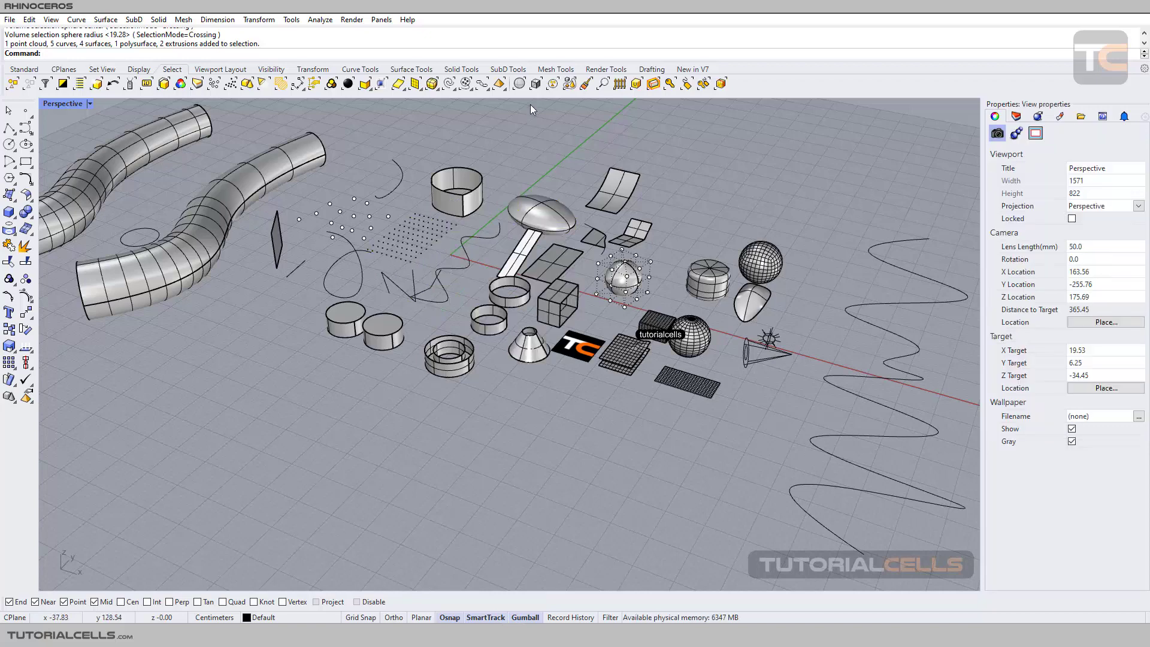
left_click(535, 83)
left_click(495, 252)
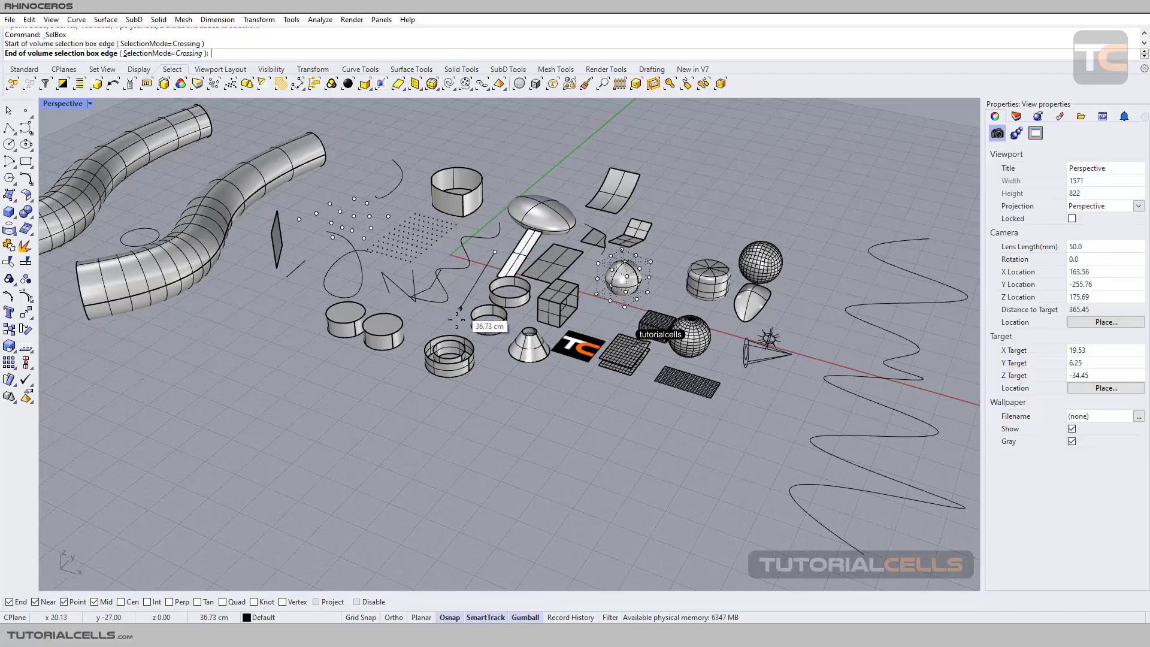
left_click(507, 397)
left_click(258, 392)
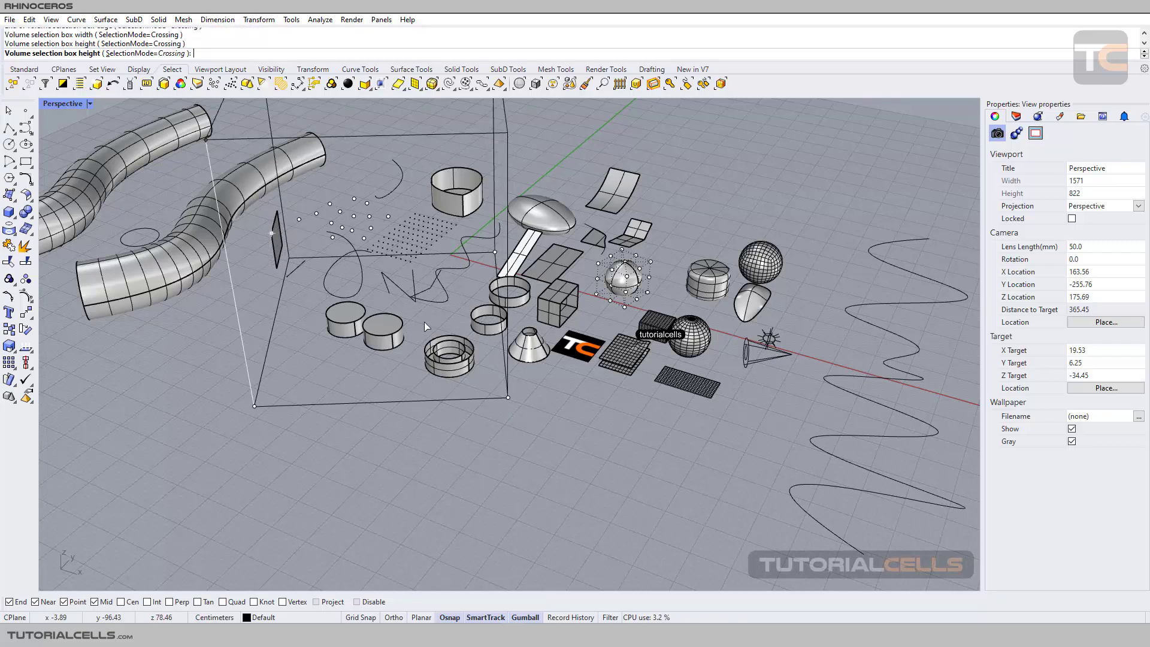
left_click(416, 275)
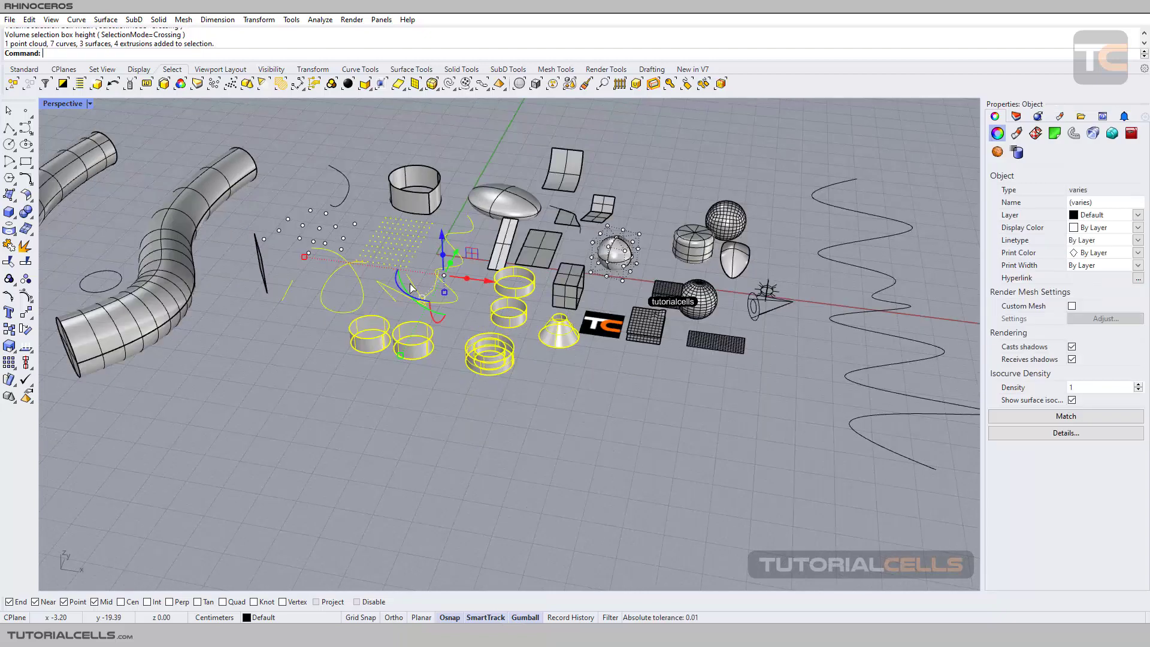
key("Escape")
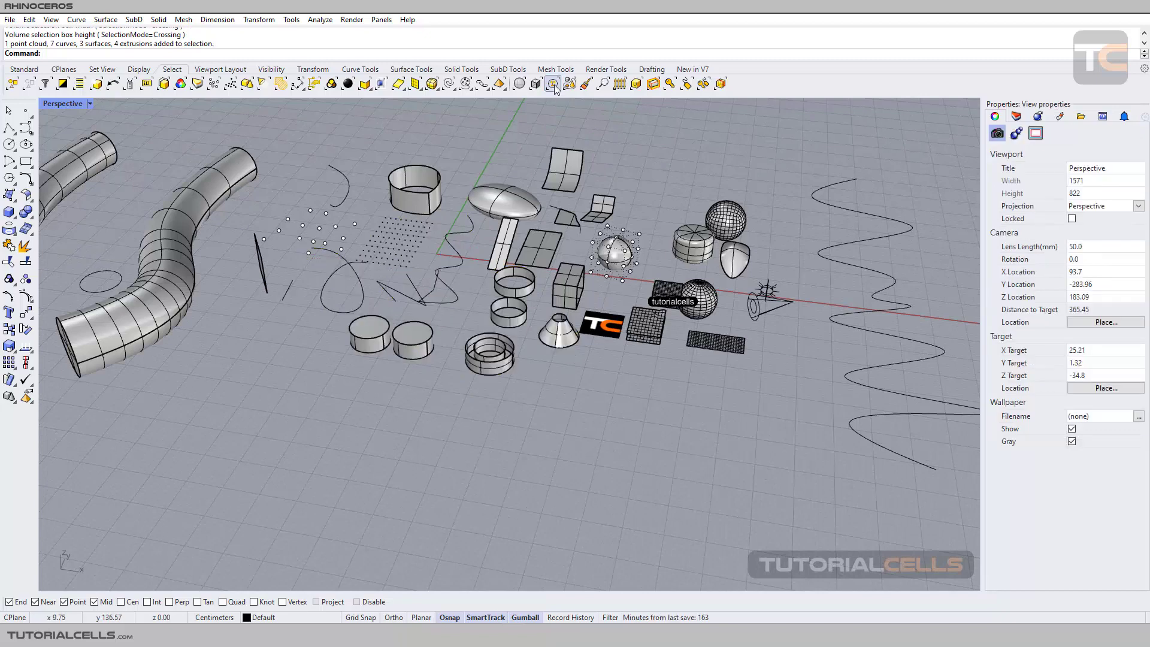
- Select by a Crossing-mode circle, picking curves, surfaces, extrusions and a point cloud, then clear the selection
left_click(554, 85)
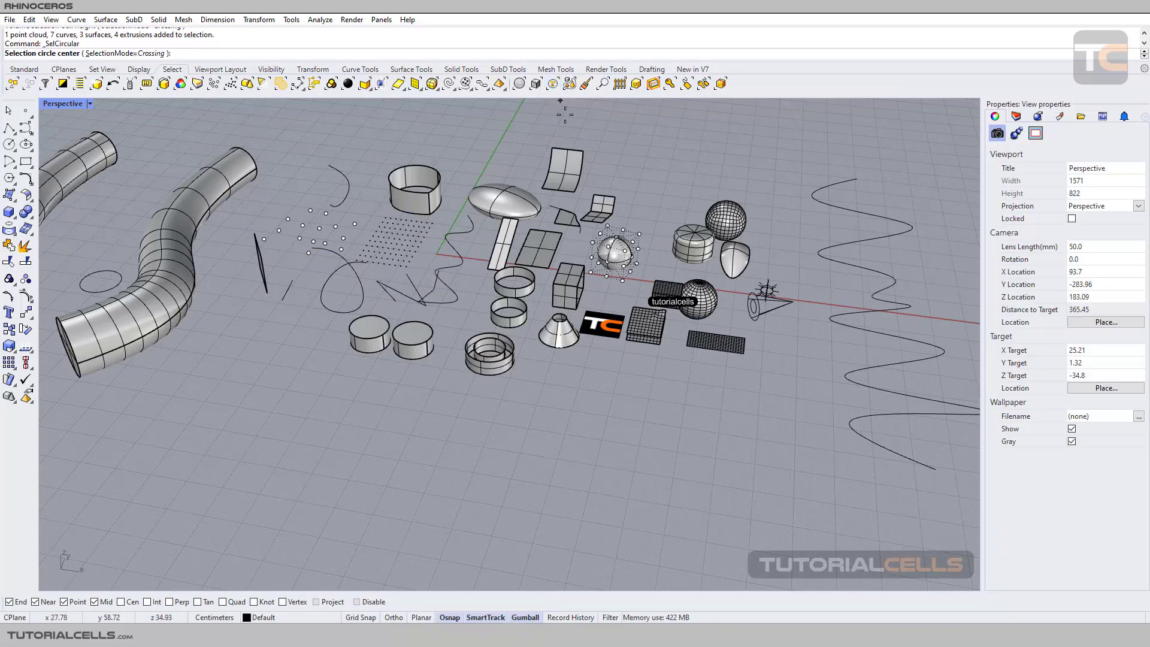
right_click_drag(617, 277, 532, 248)
scroll(458, 241, "up", 2)
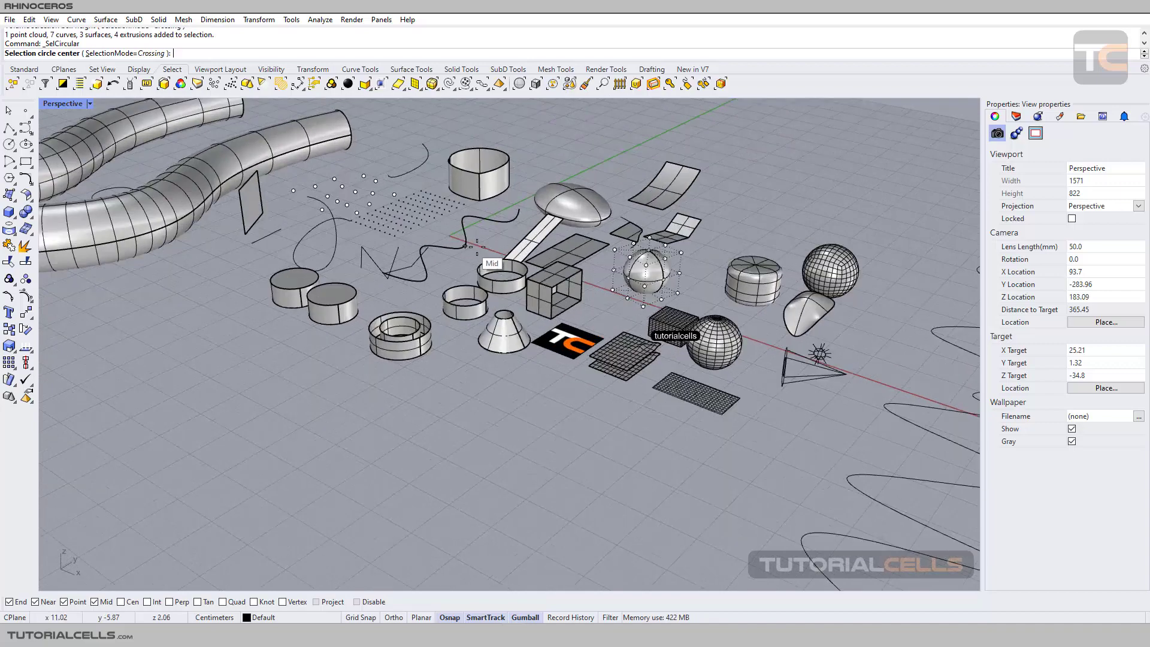
left_click(477, 247)
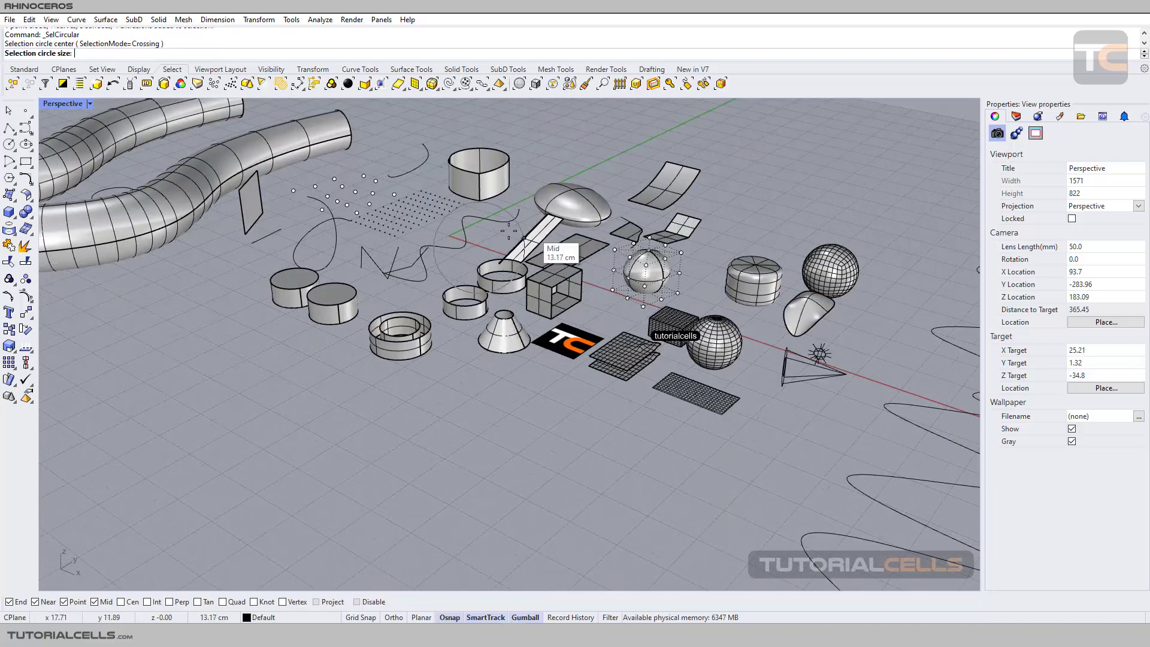
left_click(562, 218)
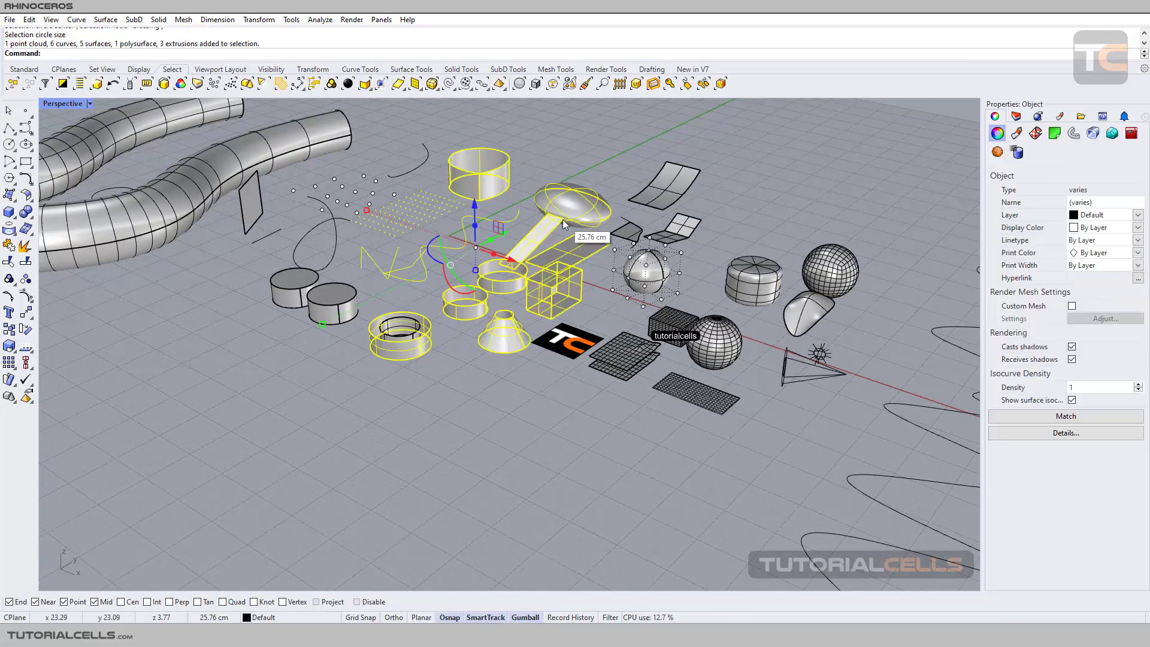
key("Escape")
scroll(601, 369, "up", 2)
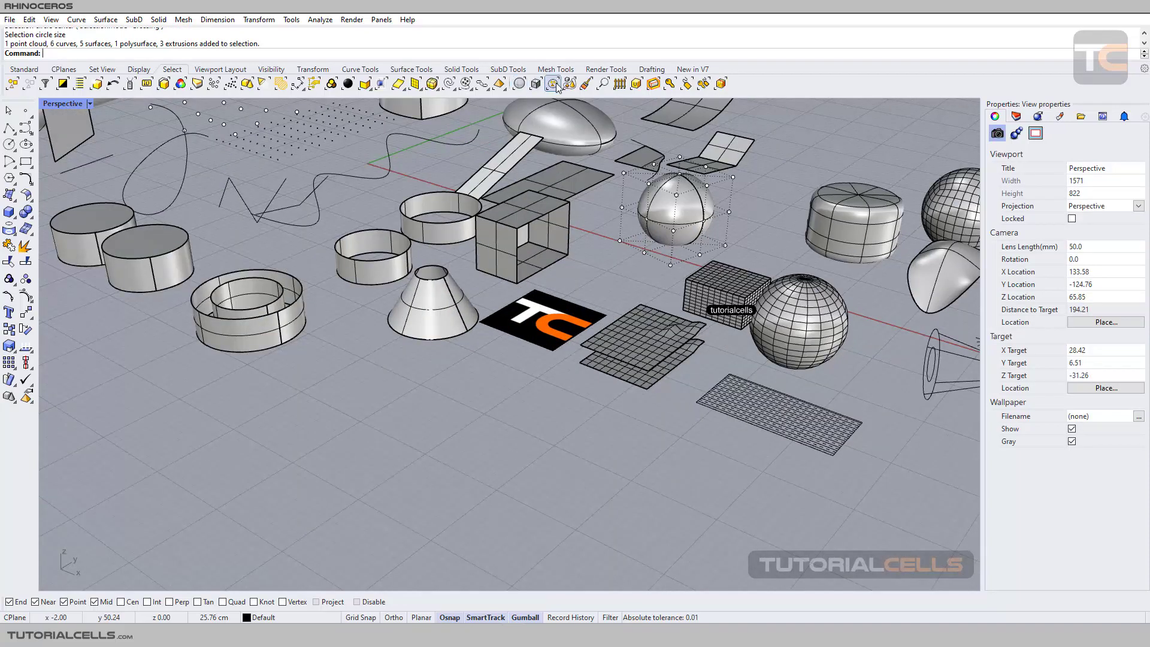
right_click_drag(558, 261, 500, 270)
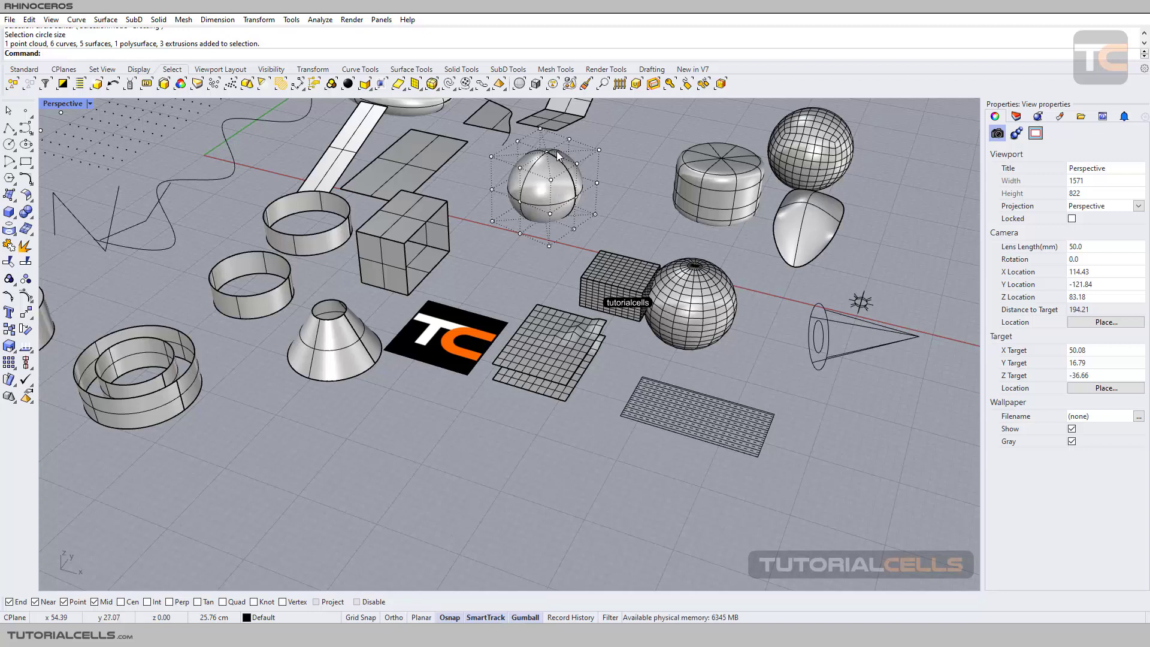
left_click(605, 619)
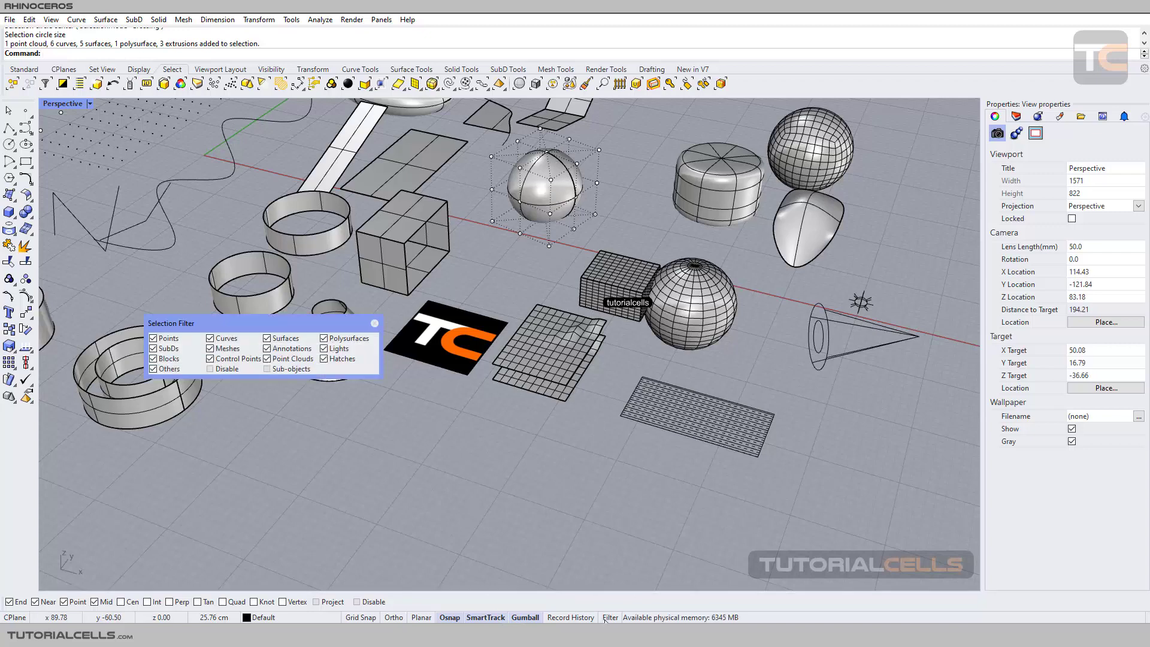
left_click(268, 370)
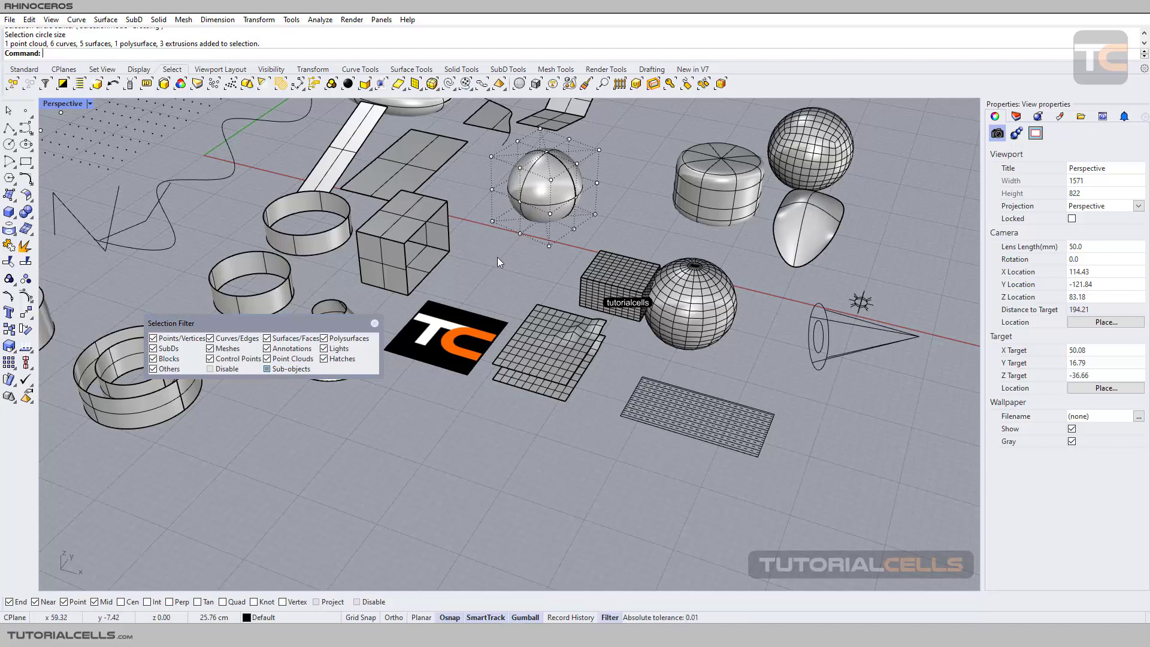
left_click(552, 83)
left_click(549, 421)
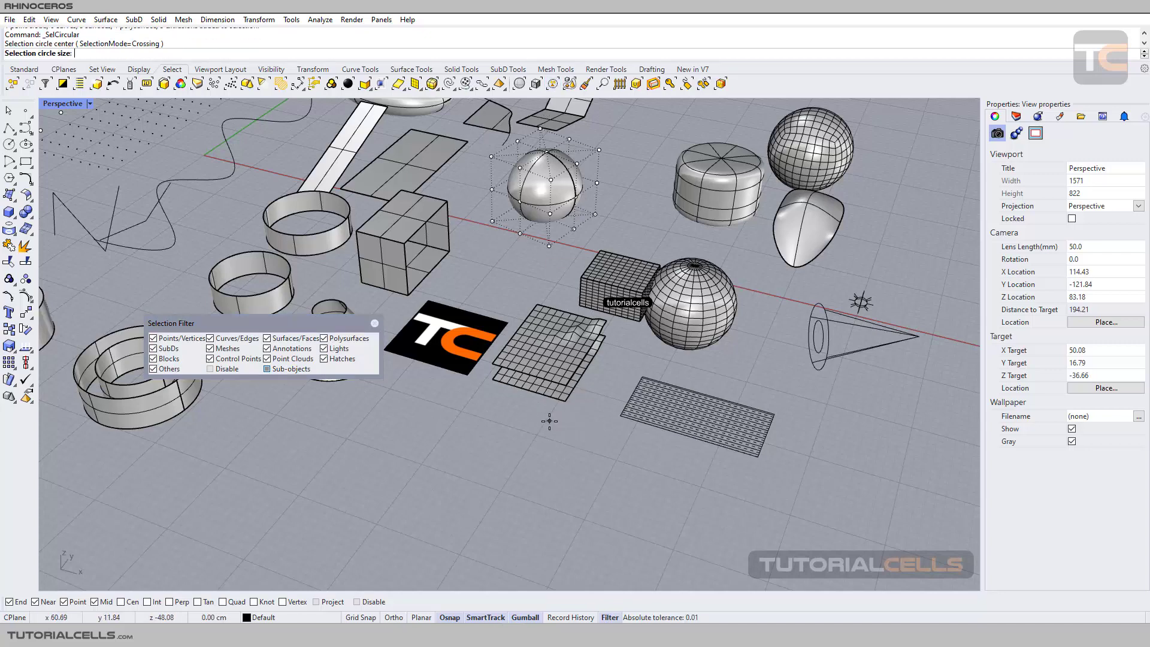
left_click(567, 402)
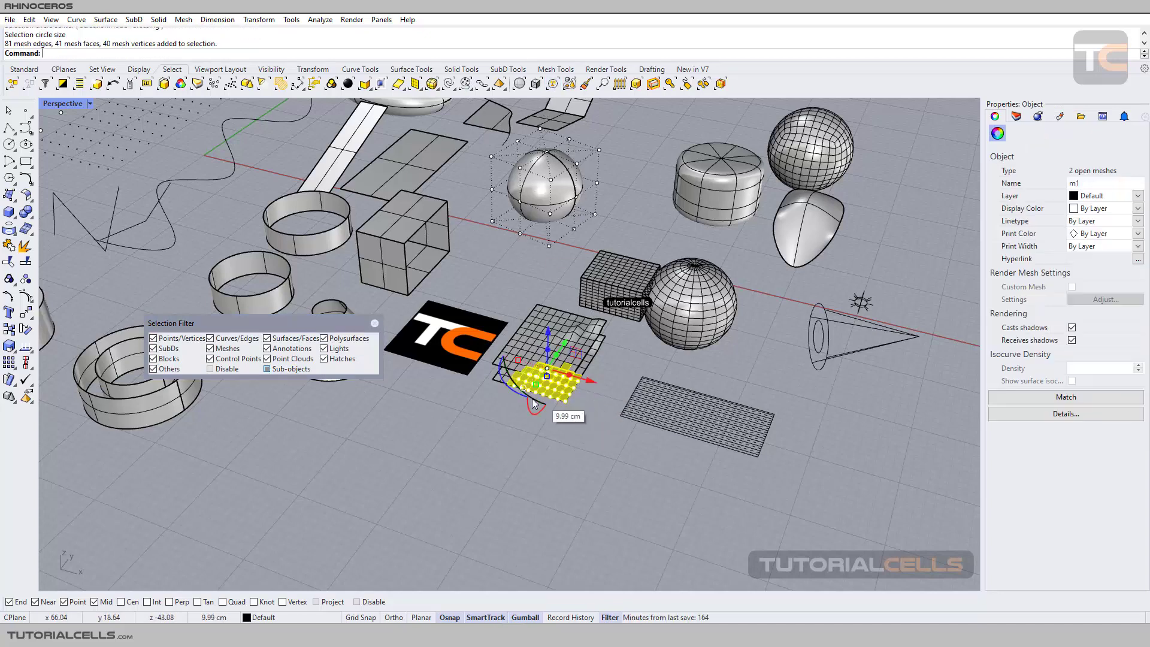
left_click(560, 414)
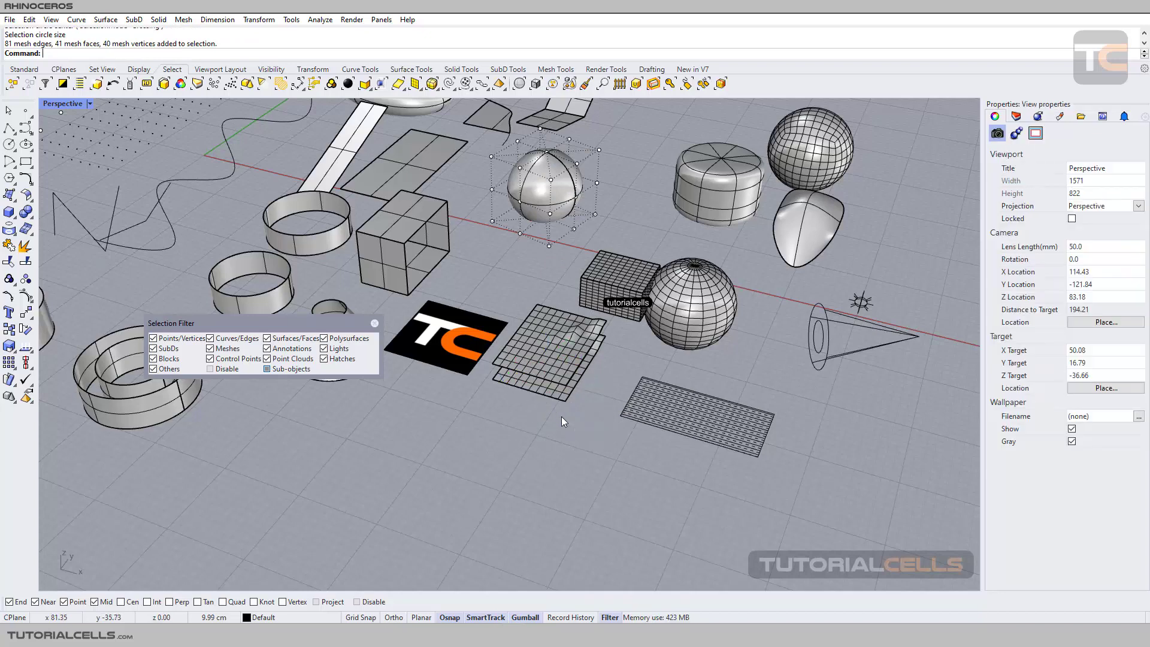
left_click(304, 370)
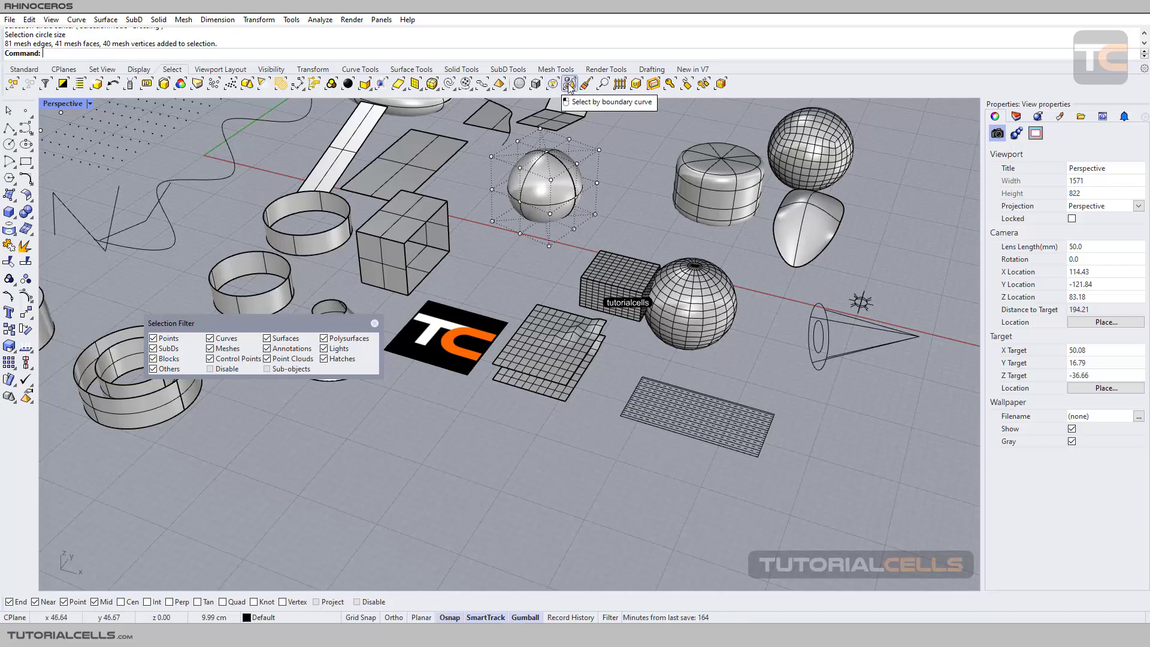
- Draw a closed control-point curve encircling all the central objects
scroll(652, 180, "down", 4)
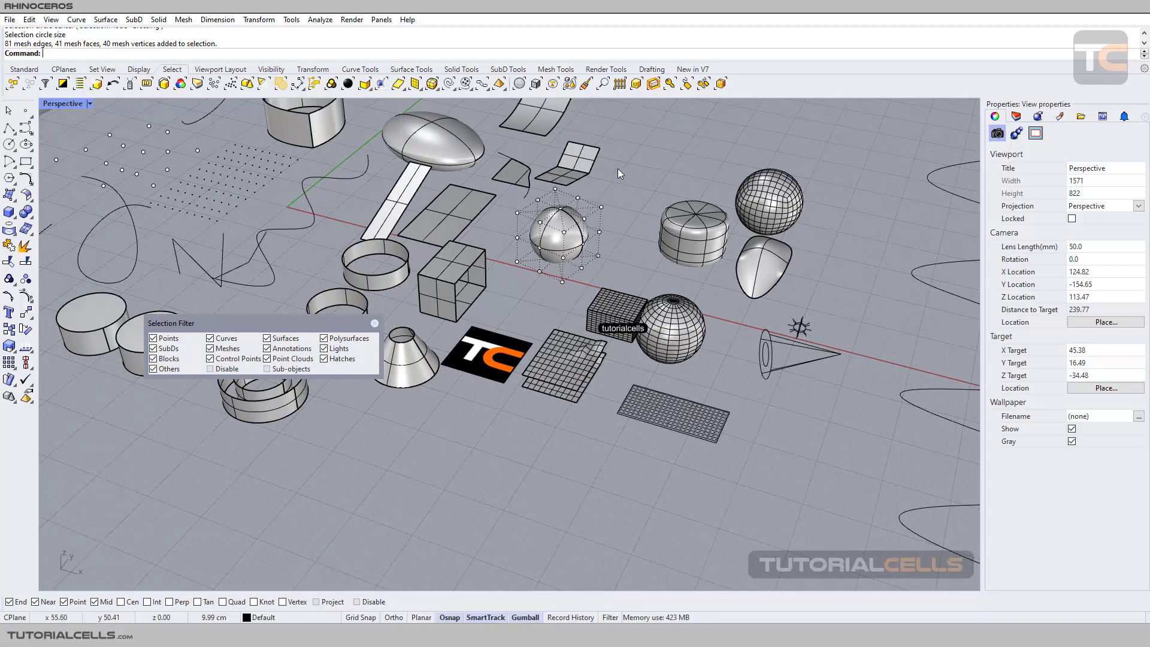
scroll(622, 185, "down", 5)
right_click_drag(623, 191, 636, 221, "shift")
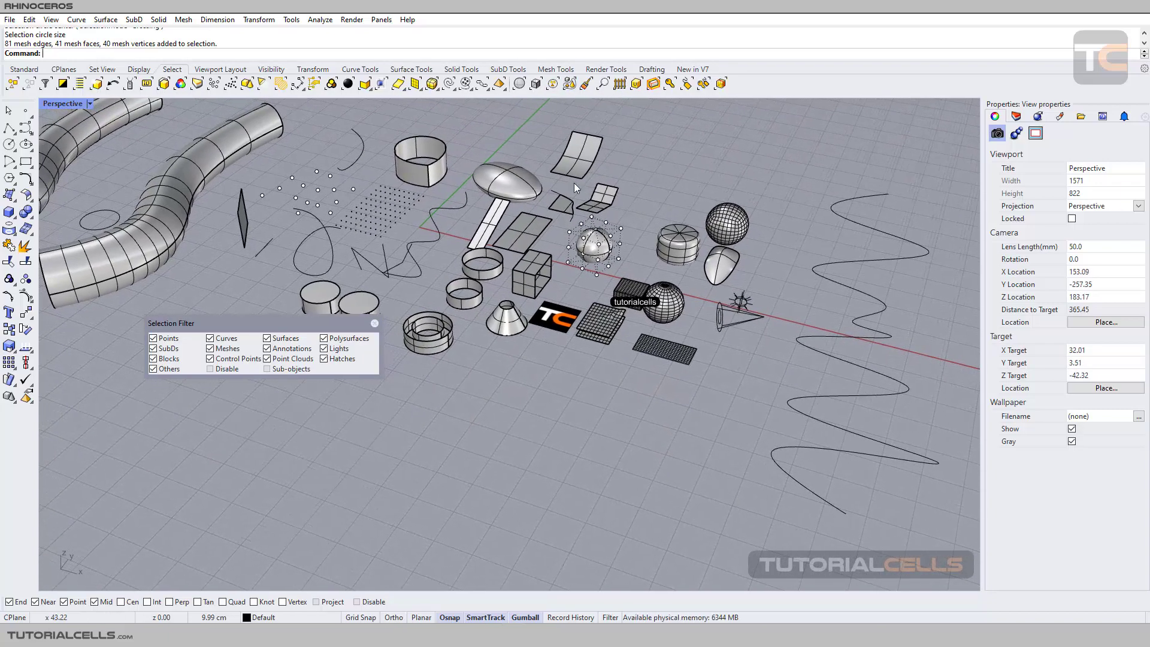
left_click(9, 144)
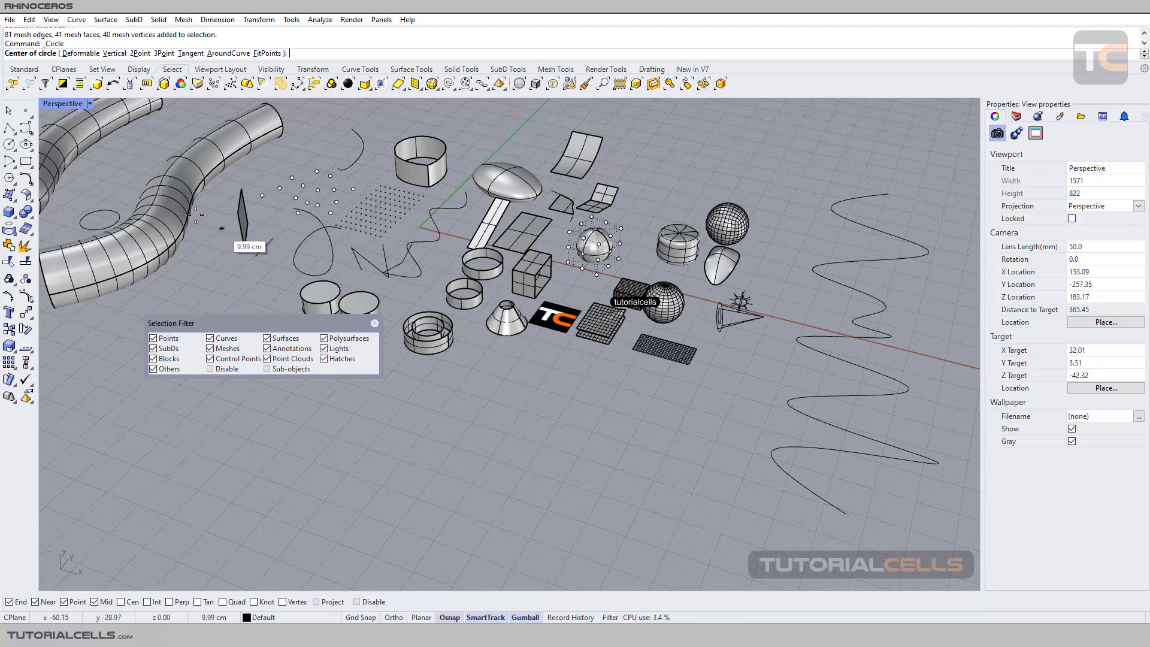
left_click(26, 129)
left_click(500, 124)
left_click(628, 123)
left_click(786, 209)
left_click(767, 402)
left_click(530, 447)
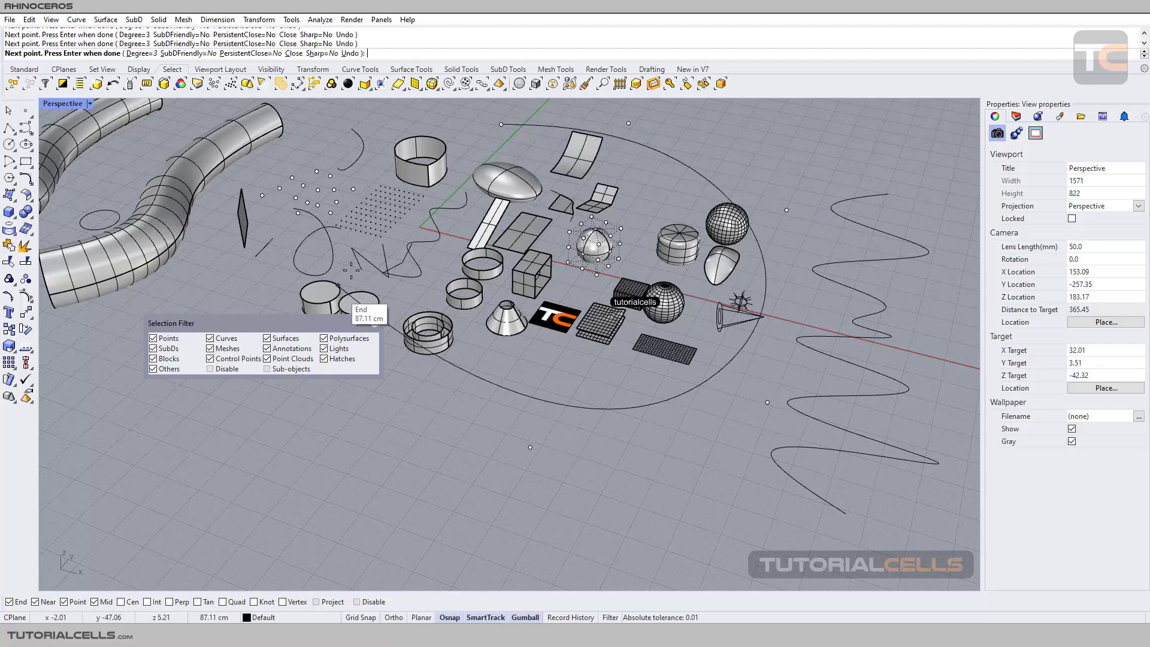
left_click(501, 124)
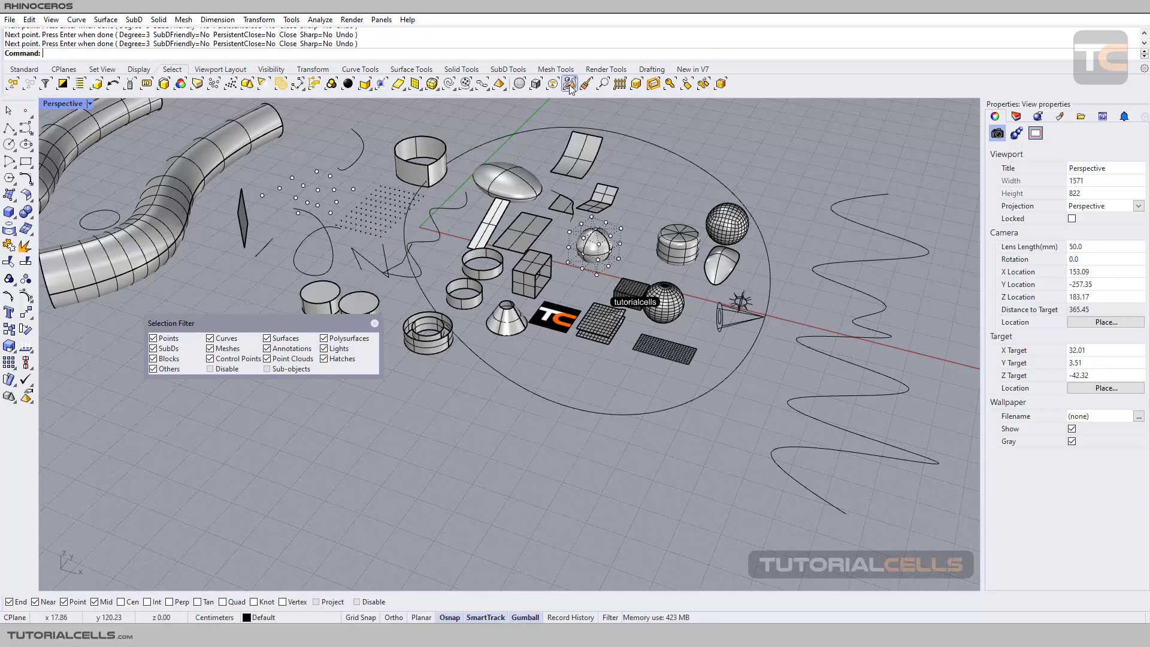
- Close the Selection Filter panel and start Select by boundary curve (_SelBoundary)
left_click(375, 324)
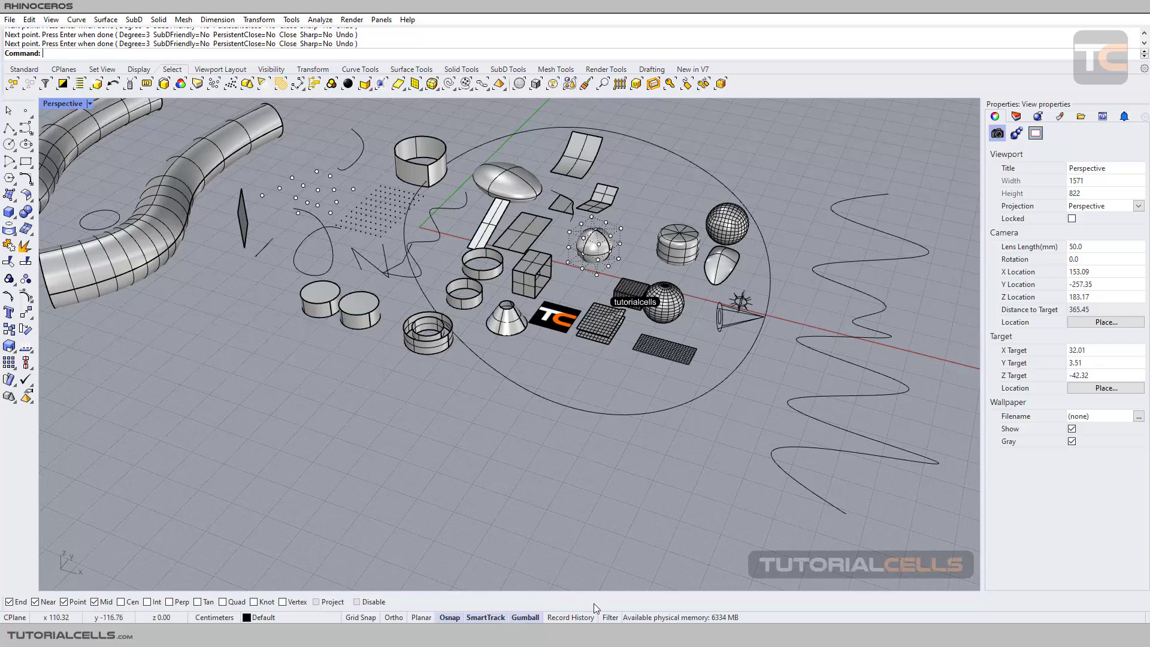
left_click(610, 617)
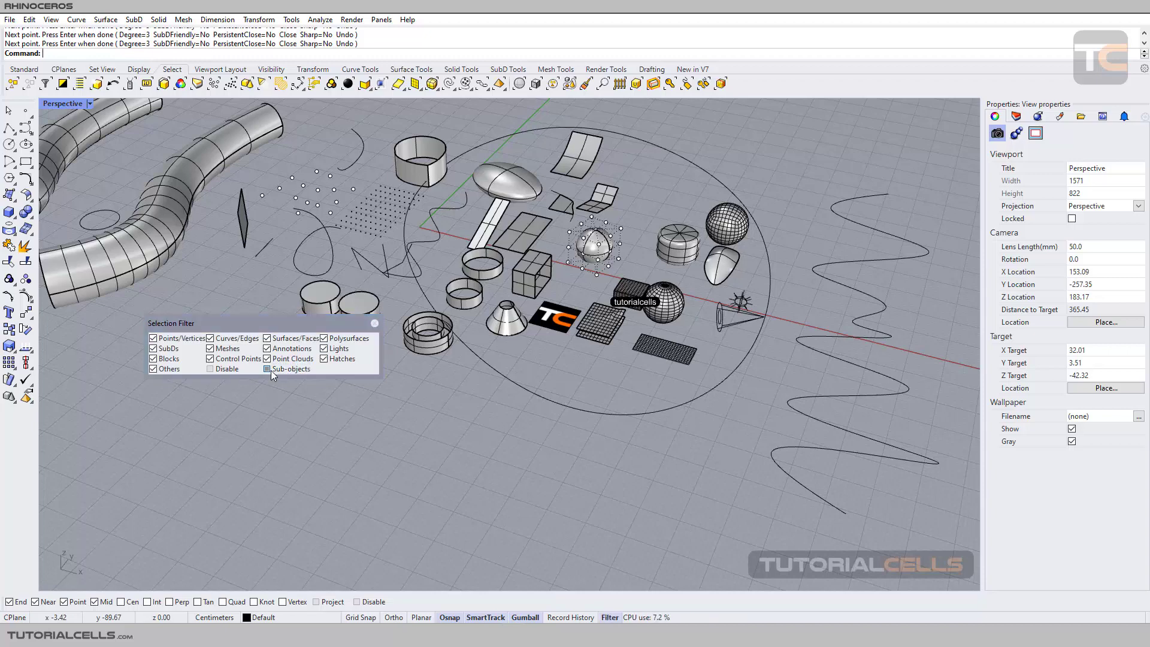
left_click(375, 324)
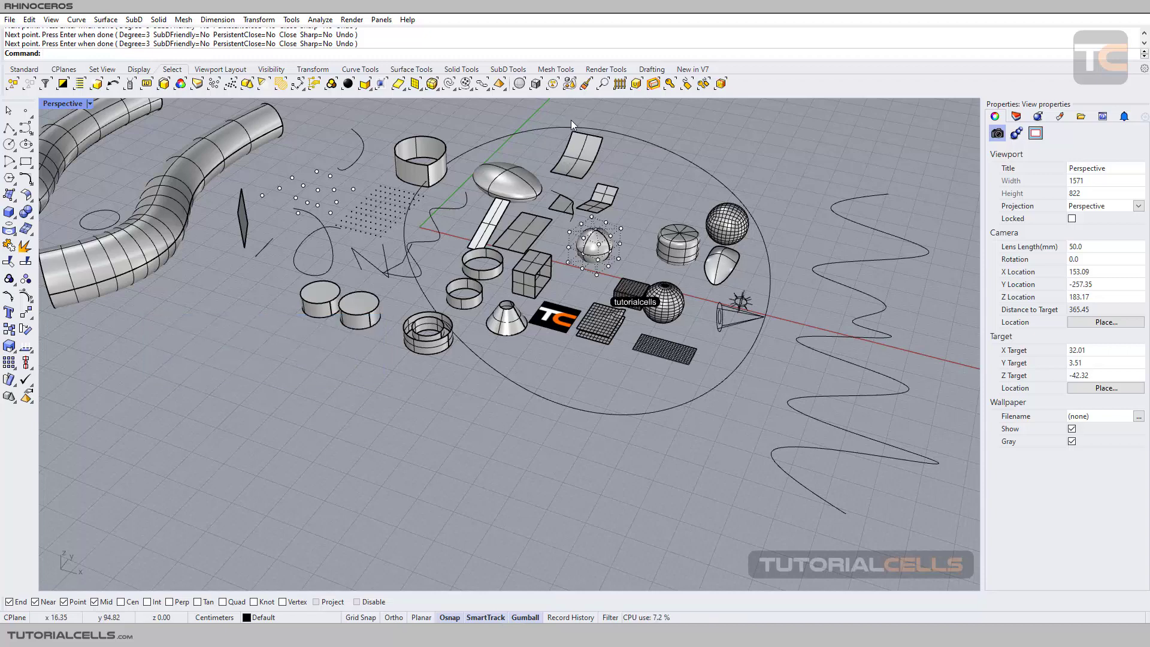
left_click(571, 85)
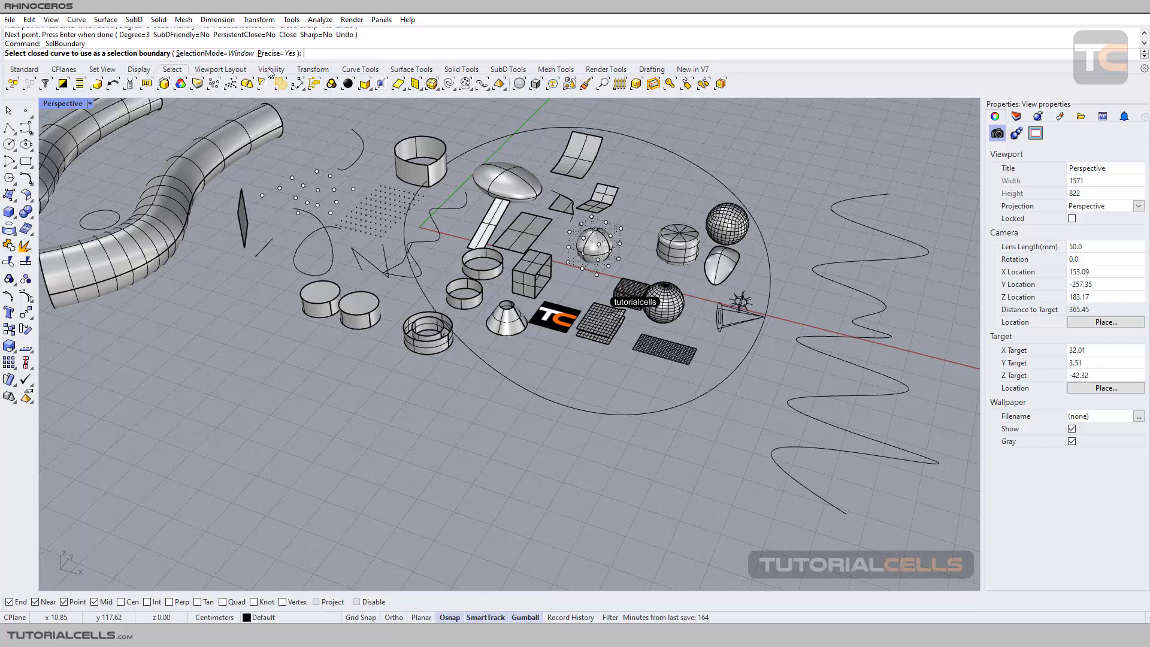
- Pick the large closed curve as boundary, then select that curve alone and delete it
left_click(517, 136)
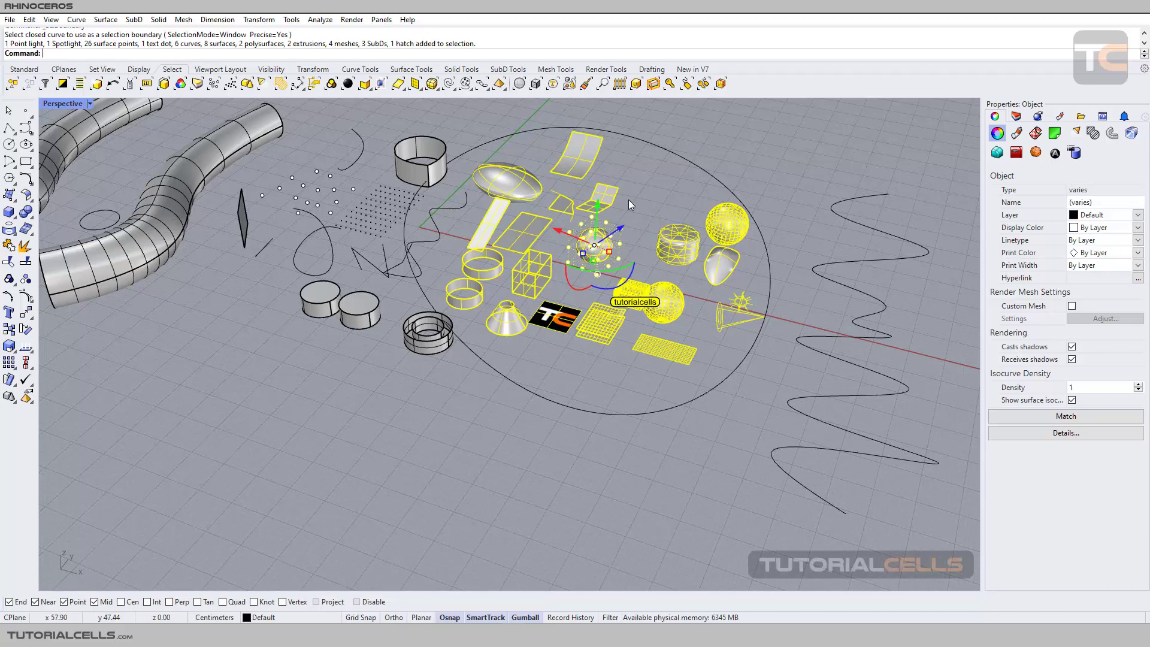
left_click(649, 145)
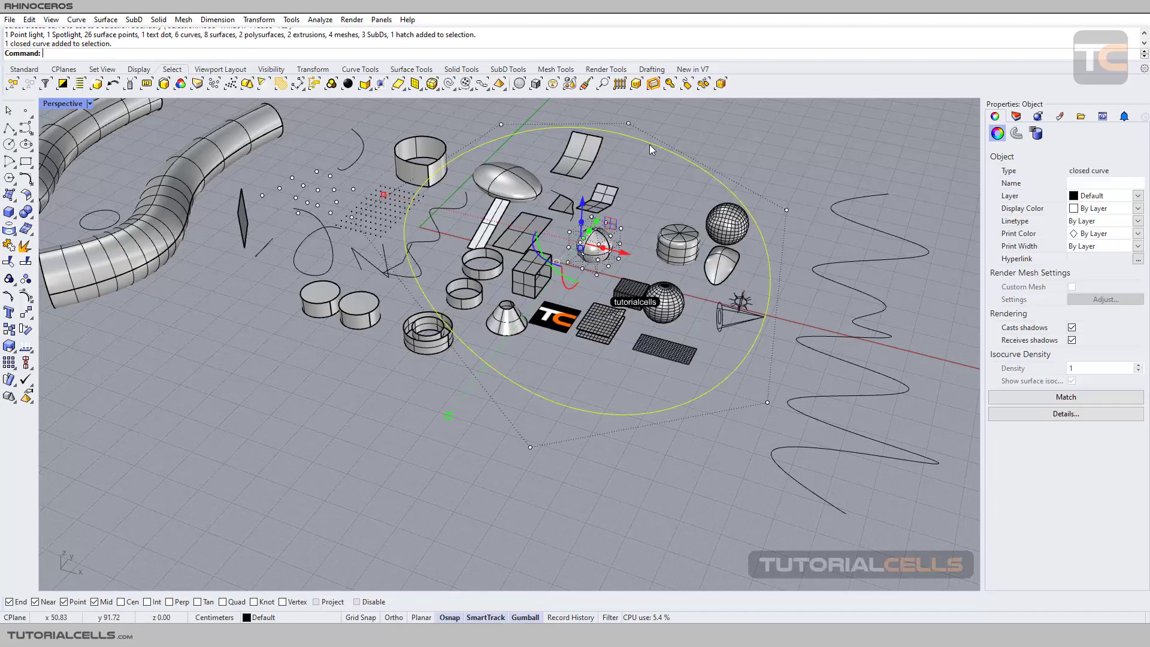
right_click_drag(649, 145, 648, 199)
key("Delete")
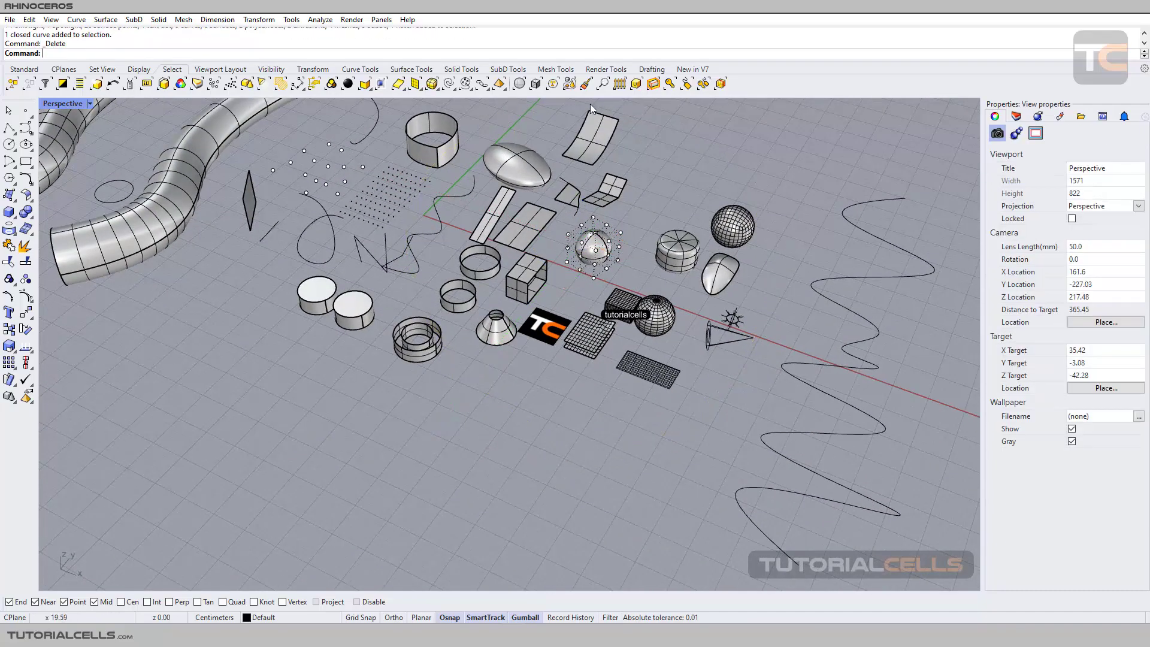
- Rerun SelBoundary, set its selection mode to Crossing, and exit the command
left_click(570, 84)
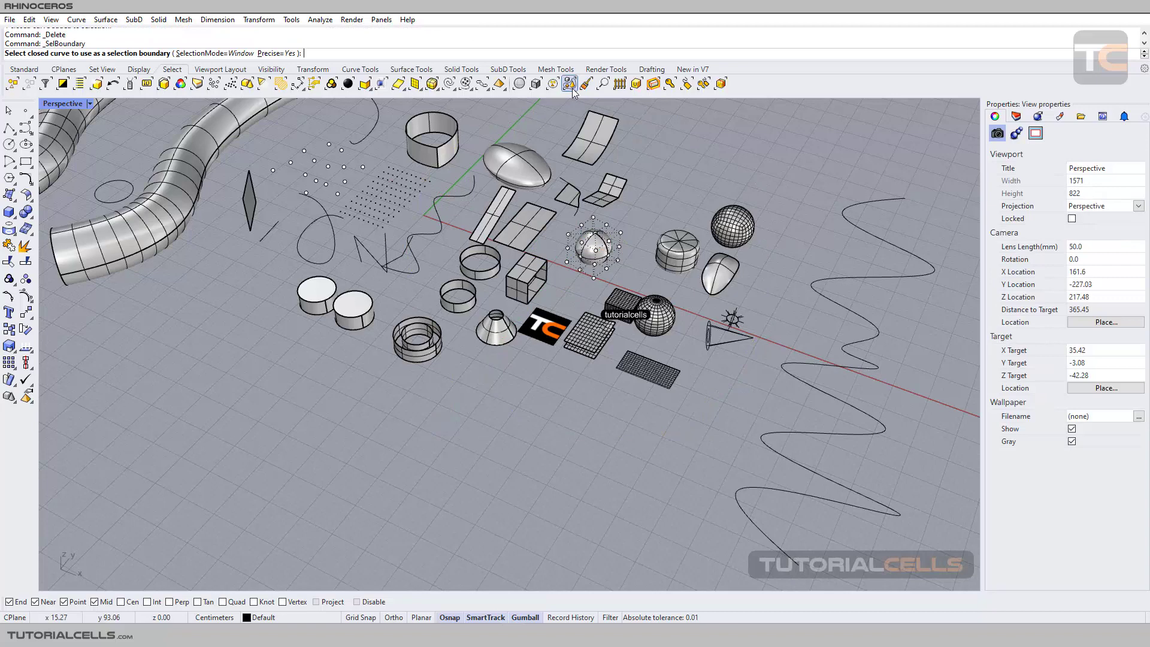
left_click(195, 53)
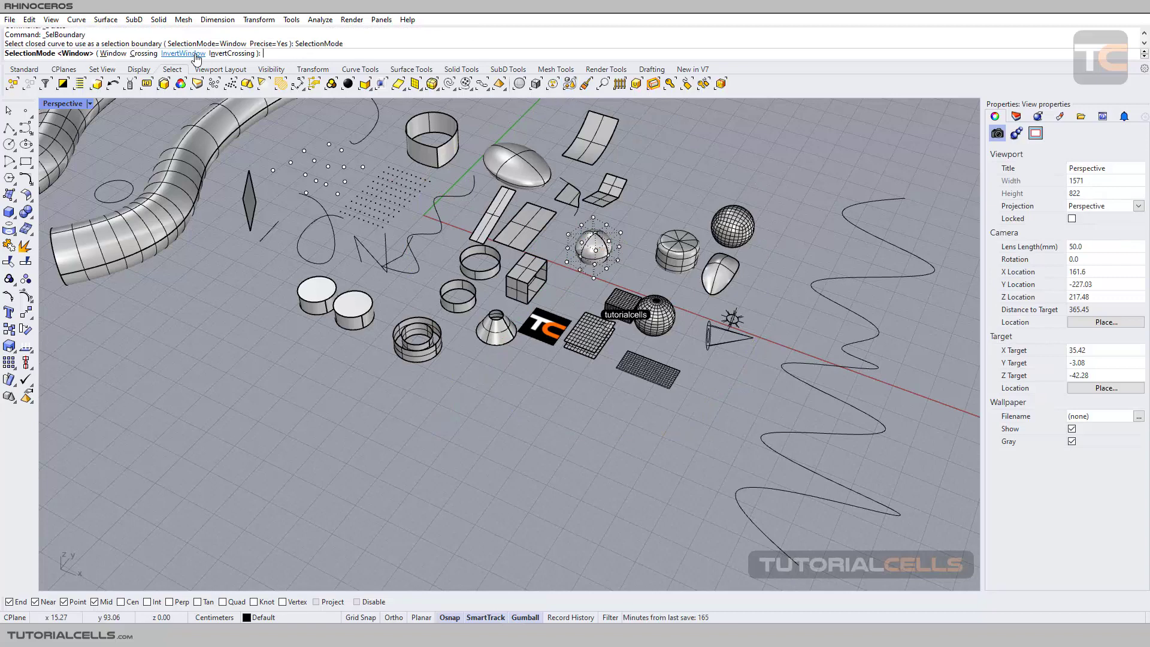
left_click(143, 54)
right_click_drag(637, 157, 627, 184)
key("Escape")
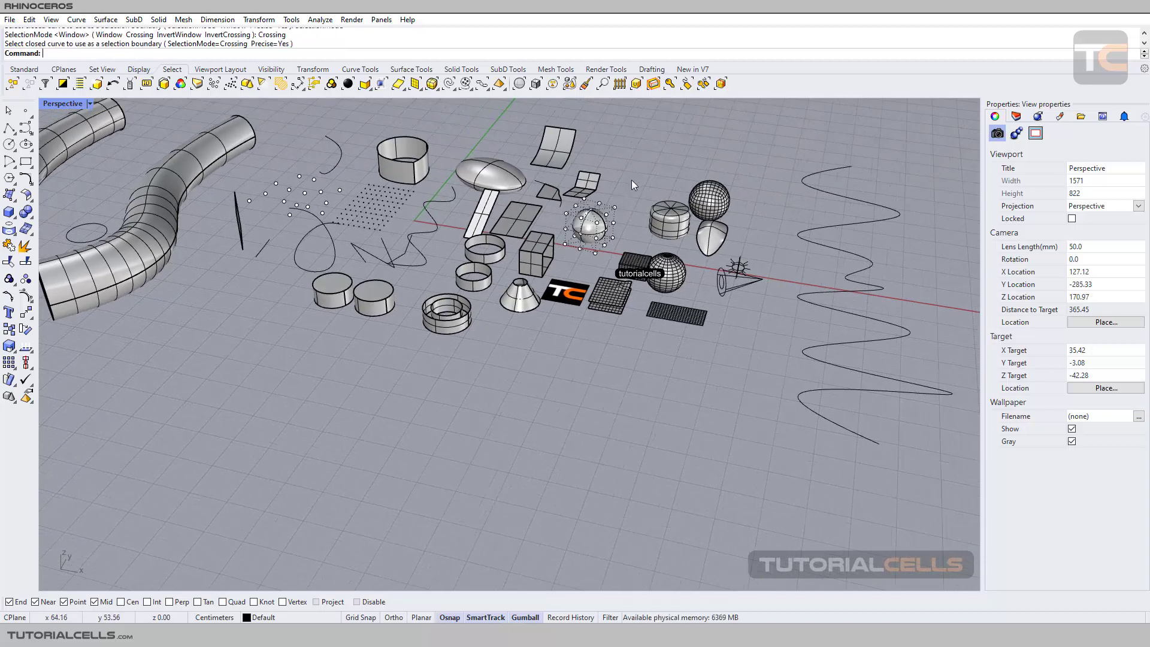
- Brush-select the central objects, clear them, then select and deselect the mesh plane
left_click(586, 90)
mouse_move(705, 186)
left_mouse_down()
mouse_move(697, 255)
mouse_move(681, 278)
mouse_move(548, 279)
mouse_move(576, 223)
mouse_move(529, 161)
mouse_move(467, 146)
mouse_move(490, 257)
left_mouse_up()
key("Return")
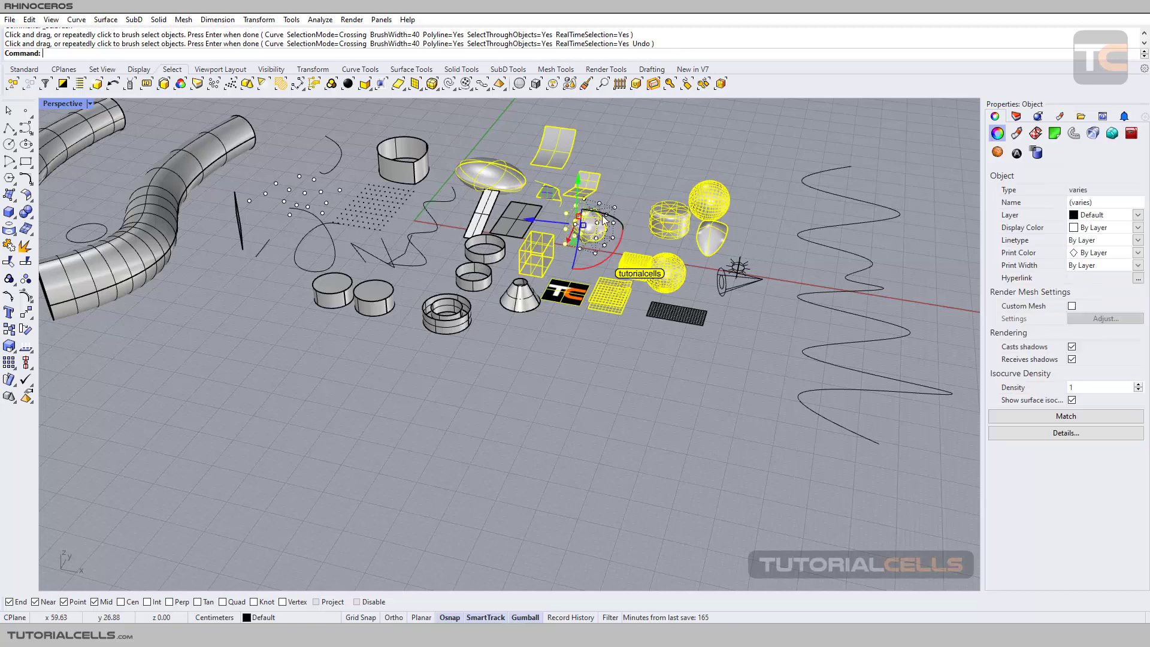
left_click(619, 181)
scroll(580, 249, "up", 3)
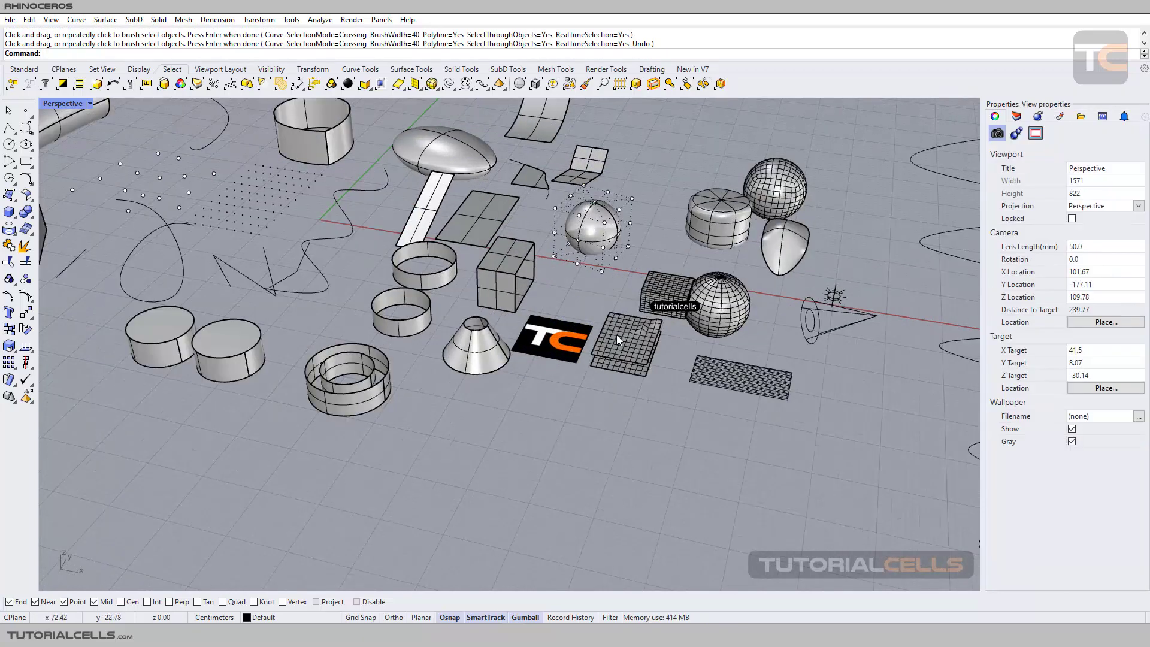
left_click(618, 339)
scroll(631, 370, "up", 4)
left_click(727, 396)
right_click_drag(727, 395, 601, 431)
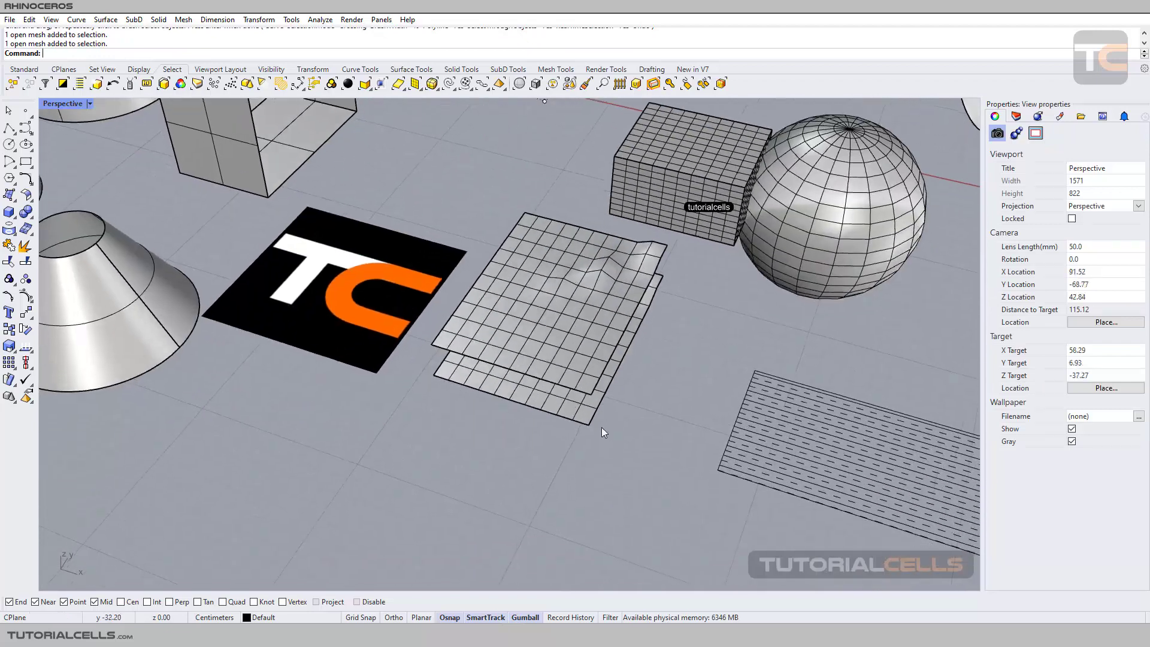
- Enable Sub-objects in the Selection Filter and brush a strip of faces on the wavy mesh, then clear
left_click(608, 617)
left_click(292, 368)
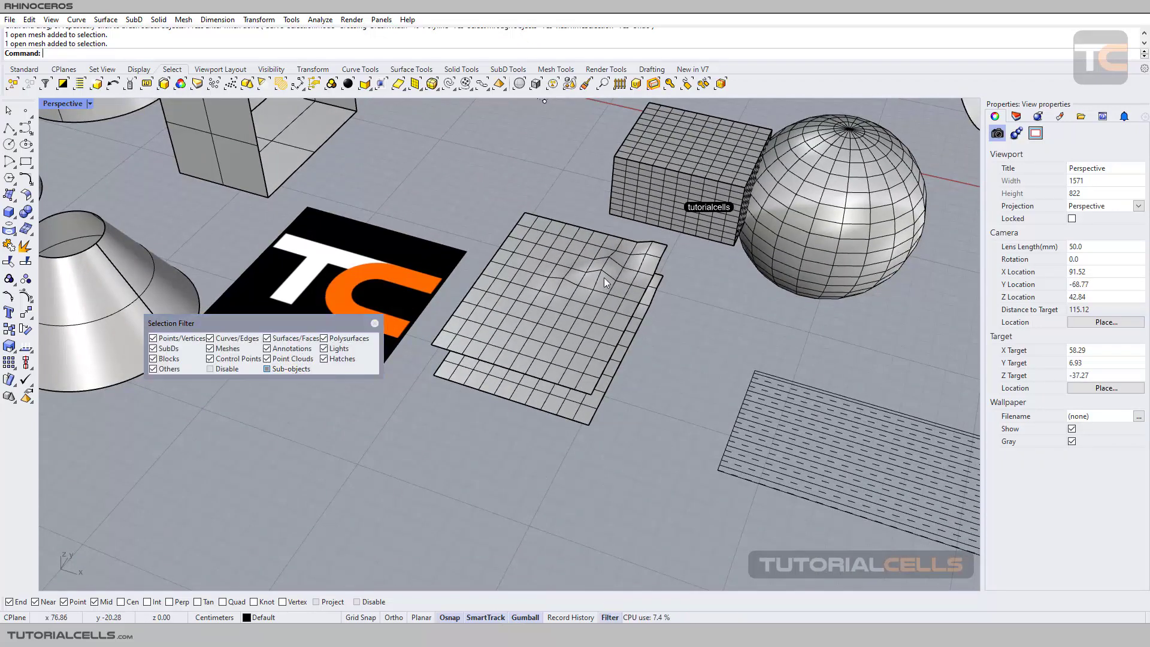
left_click(586, 83)
mouse_move(524, 211)
left_mouse_down()
mouse_move(448, 365)
mouse_move(563, 303)
mouse_move(629, 336)
left_mouse_up()
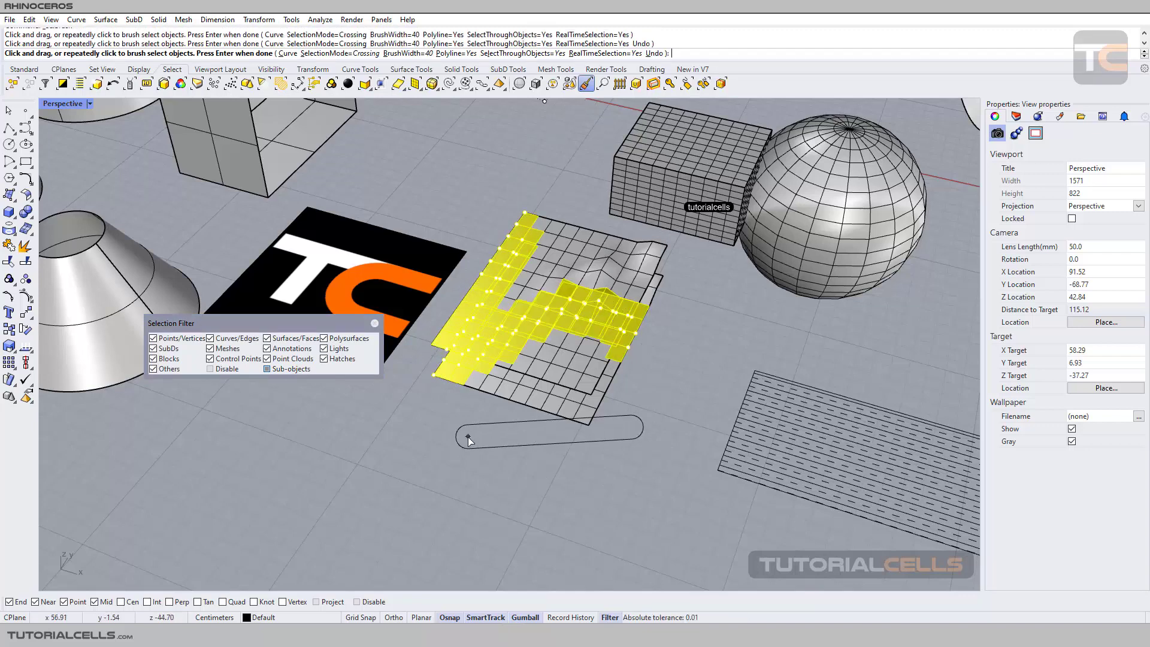
key("Return")
key("Escape")
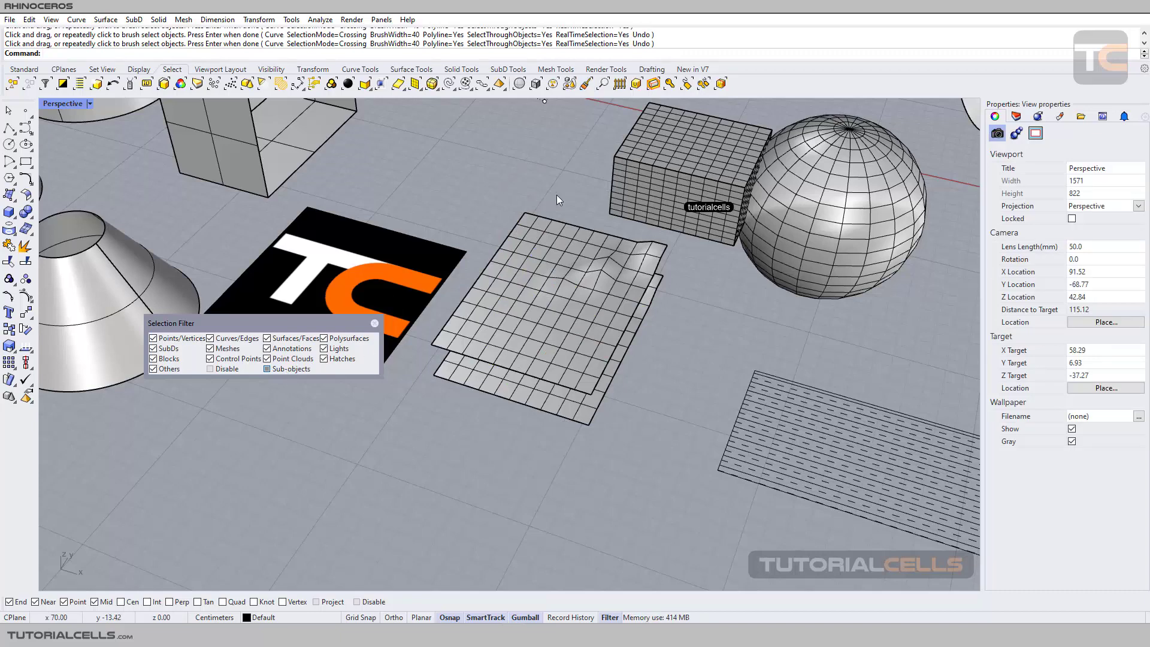
key("shift+Right")
key("shift+Up")
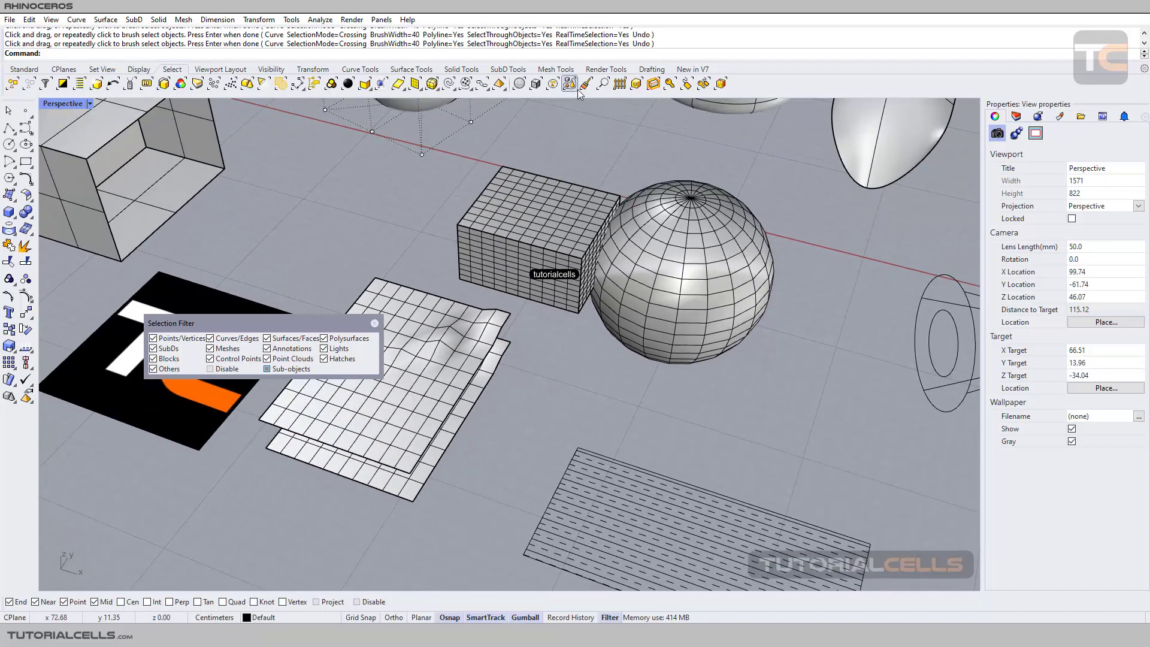
- Brush-select faces along the box edge, the wavy surface and across the box front and sphere
left_click(569, 84)
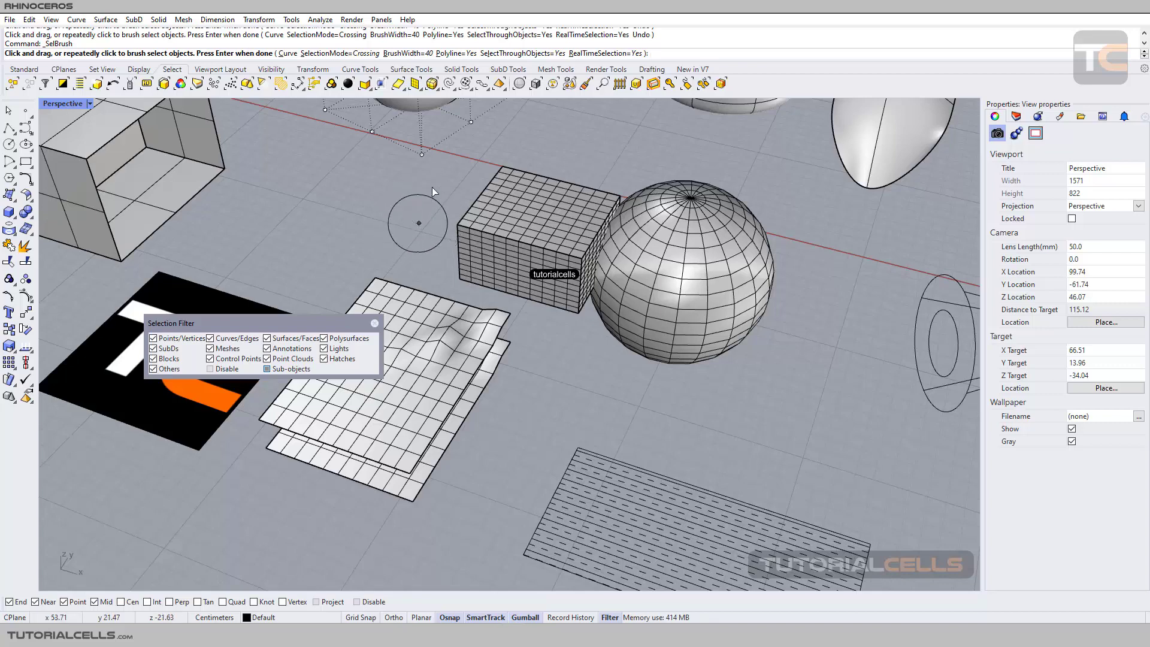
mouse_move(429, 195)
left_mouse_down()
mouse_move(568, 99)
mouse_move(584, 102)
mouse_move(557, 106)
mouse_move(445, 225)
left_mouse_up()
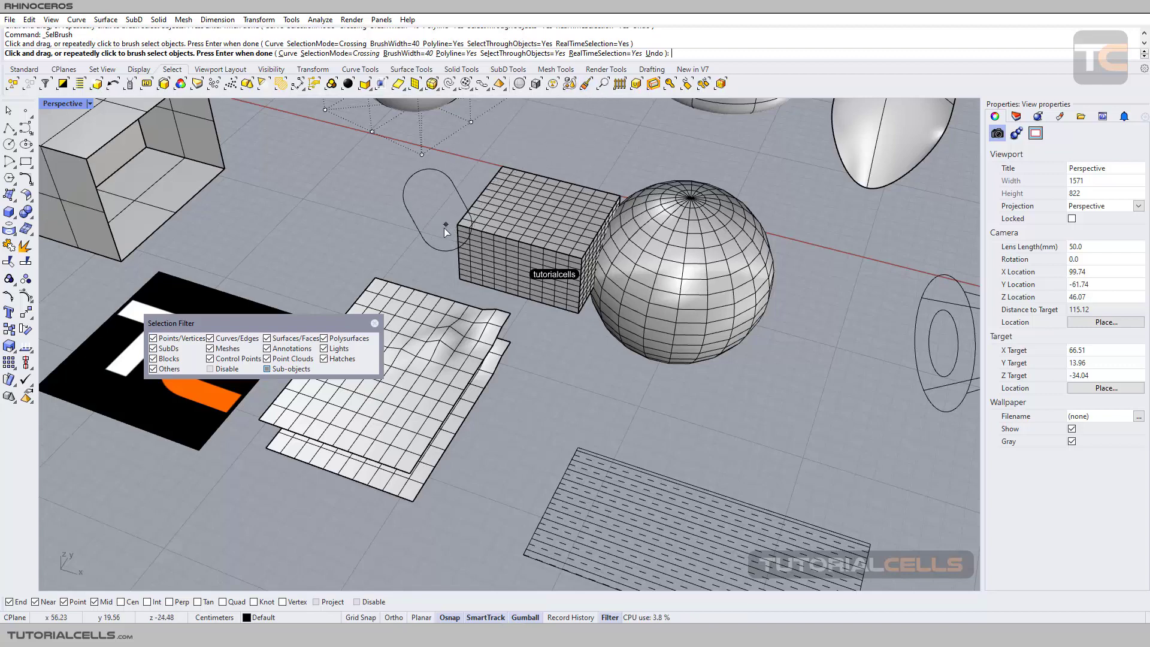
left_click_drag(438, 276, 400, 488)
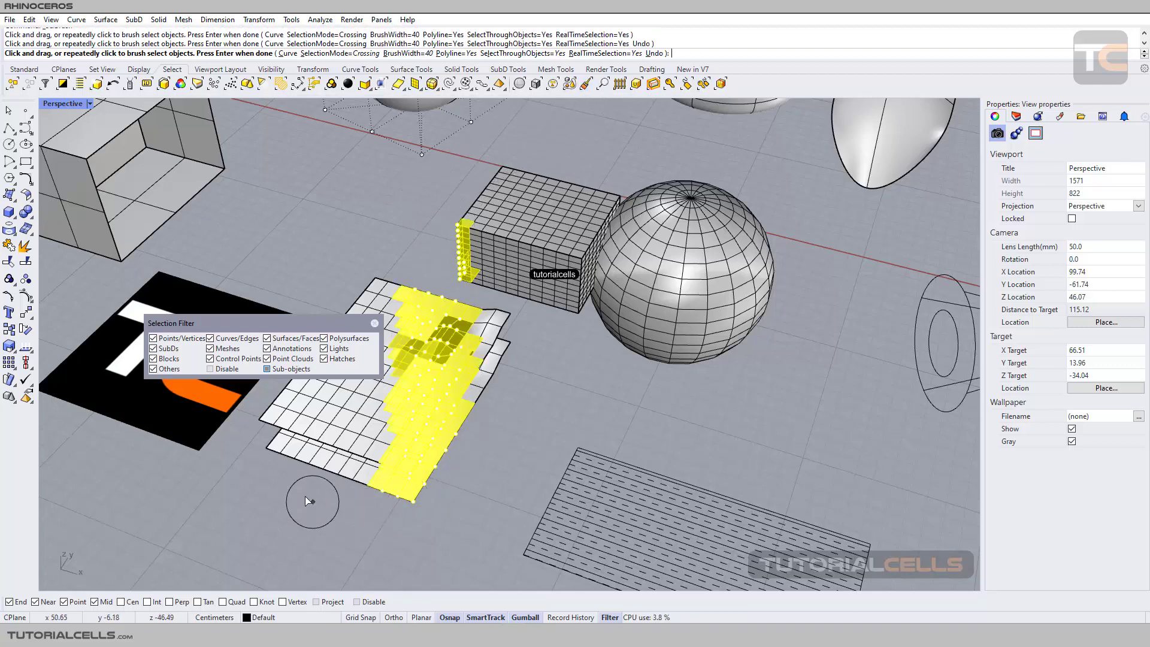
mouse_move(300, 479)
left_mouse_down()
mouse_move(498, 479)
mouse_move(500, 423)
mouse_move(461, 281)
mouse_move(387, 260)
mouse_move(510, 117)
mouse_move(510, 101)
left_mouse_up()
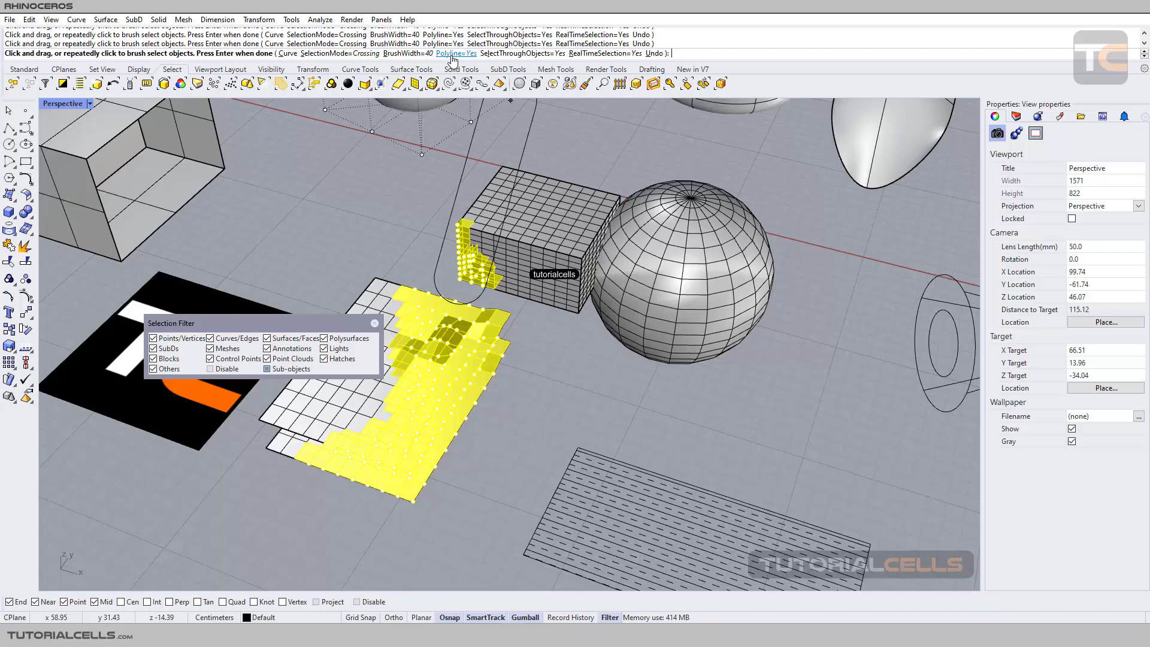
mouse_move(473, 258)
left_mouse_down()
mouse_move(563, 282)
mouse_move(623, 269)
mouse_move(561, 448)
mouse_move(467, 477)
mouse_move(646, 439)
mouse_move(742, 380)
mouse_move(707, 311)
mouse_move(525, 414)
mouse_move(460, 99)
left_mouse_up()
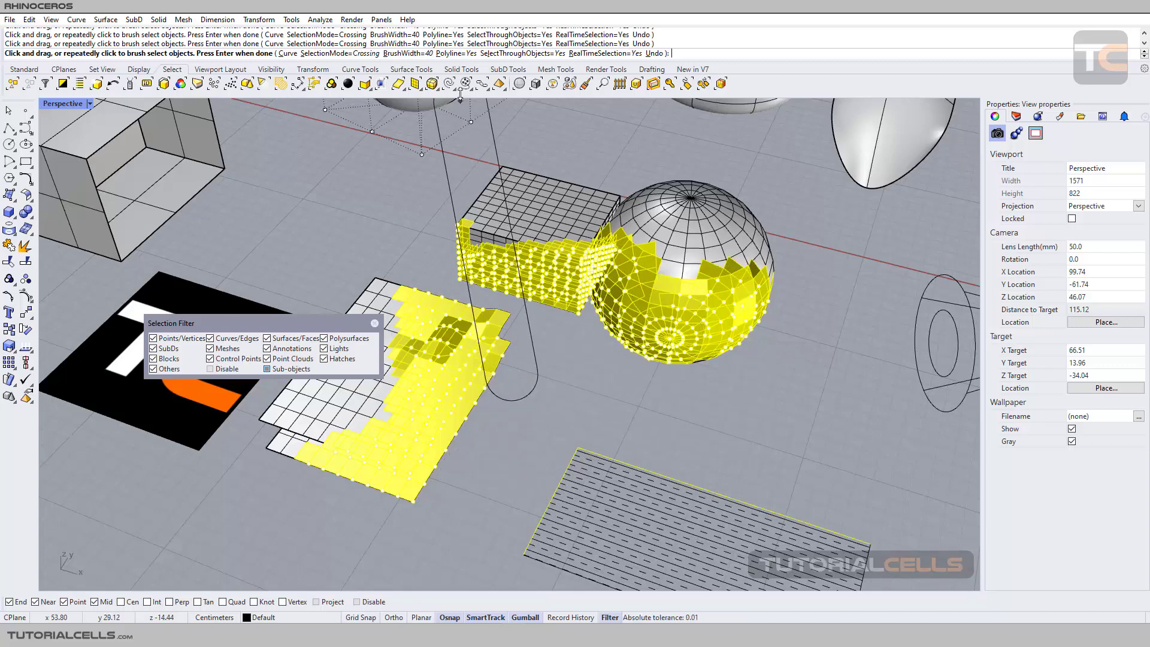
- Set Polyline=No, brush over the box's top and side points, commit the selection, then clear it
left_click(457, 54)
mouse_move(457, 217)
left_mouse_down()
mouse_move(542, 182)
mouse_move(566, 219)
mouse_move(528, 264)
mouse_move(464, 237)
mouse_move(431, 312)
left_mouse_up()
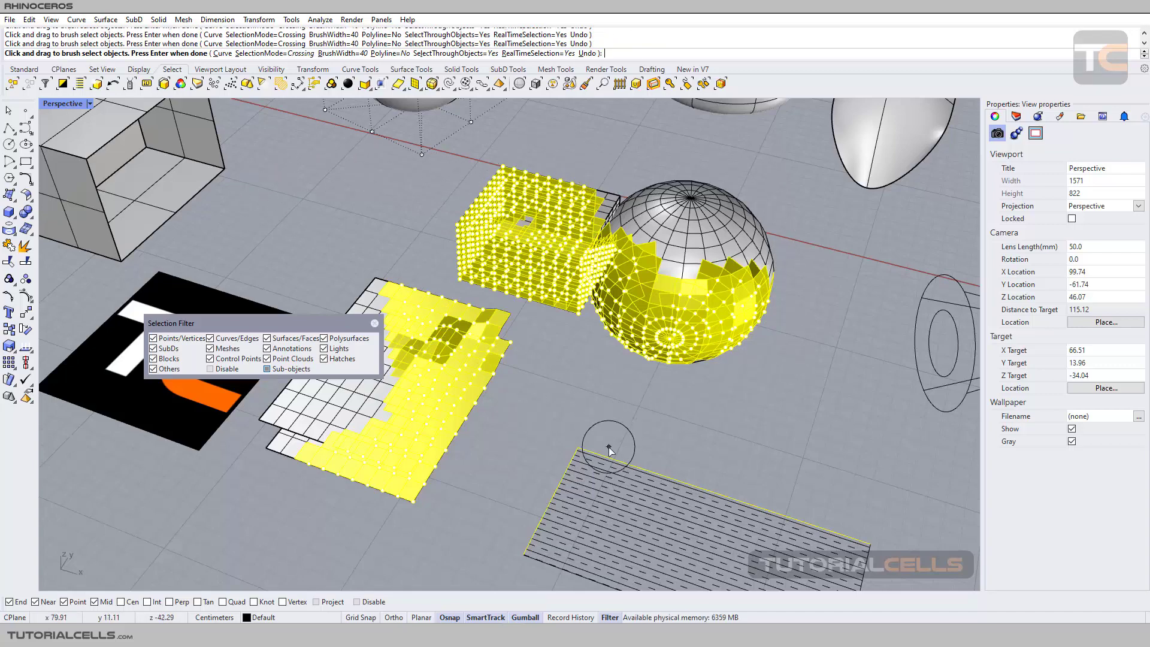
key("Return")
key("Escape")
right_click_drag(541, 405, 641, 415, "shift")
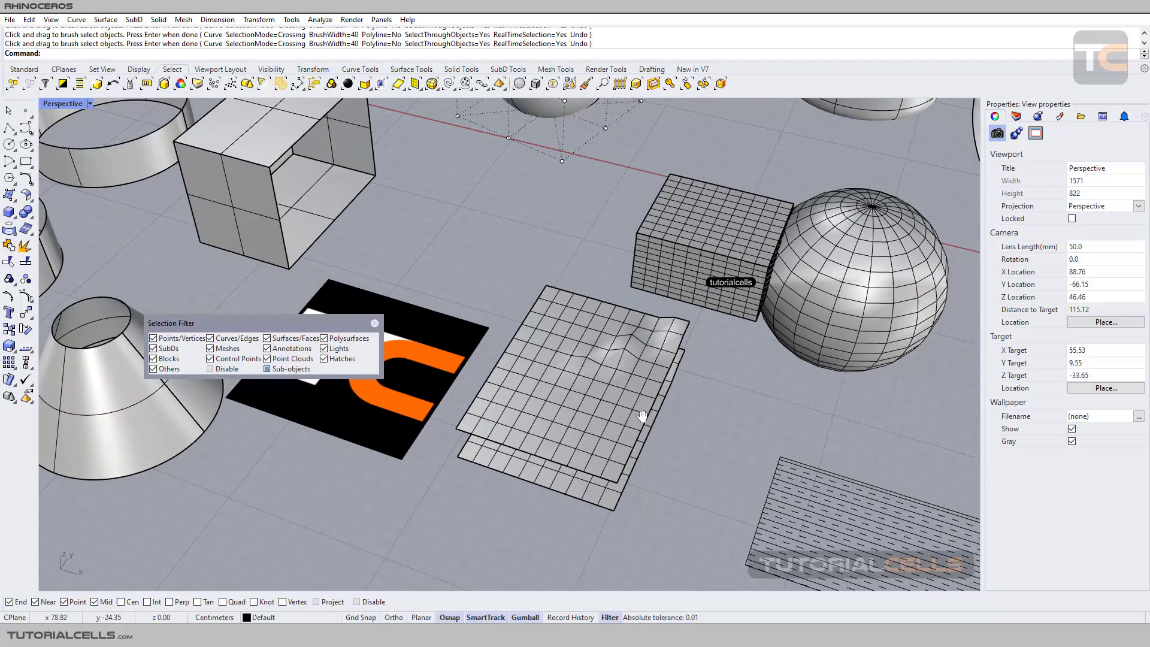
- Restart SelBrush with BrushWidth 90 and Polyline set to Yes
left_click(586, 84)
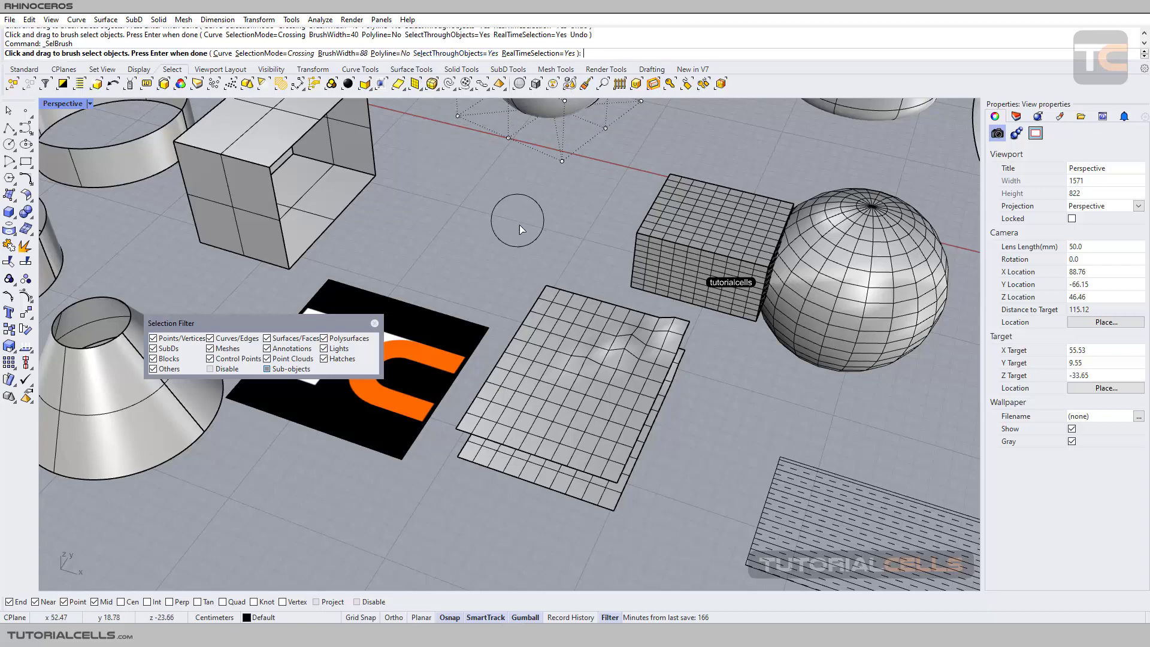
left_click(552, 251)
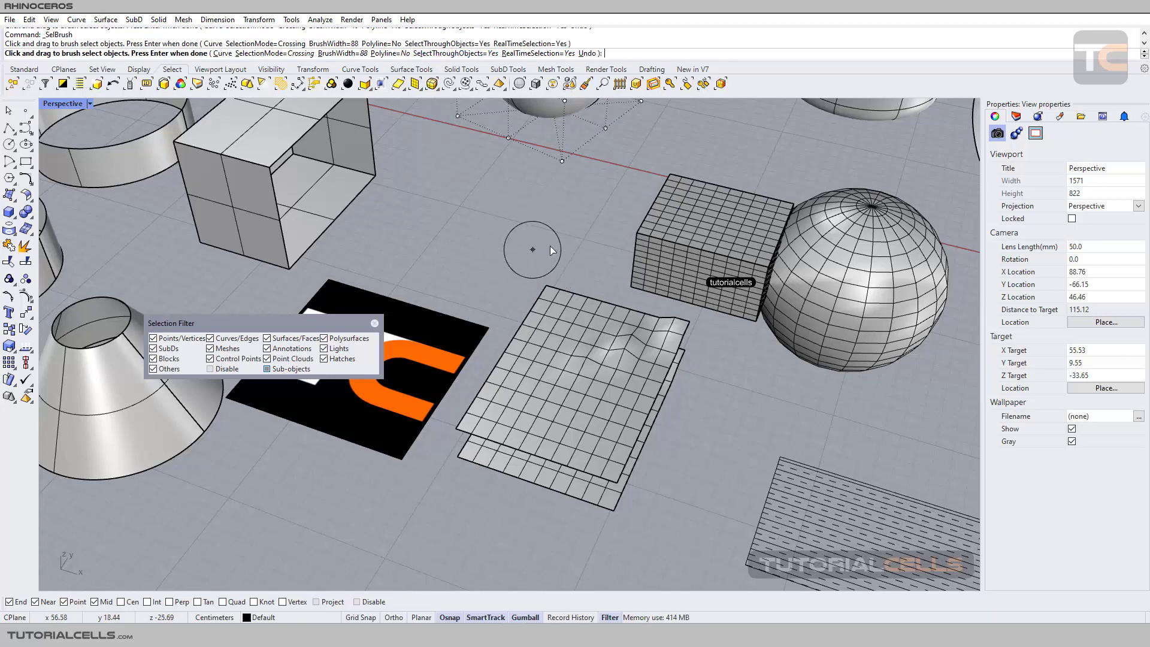
left_click(344, 54)
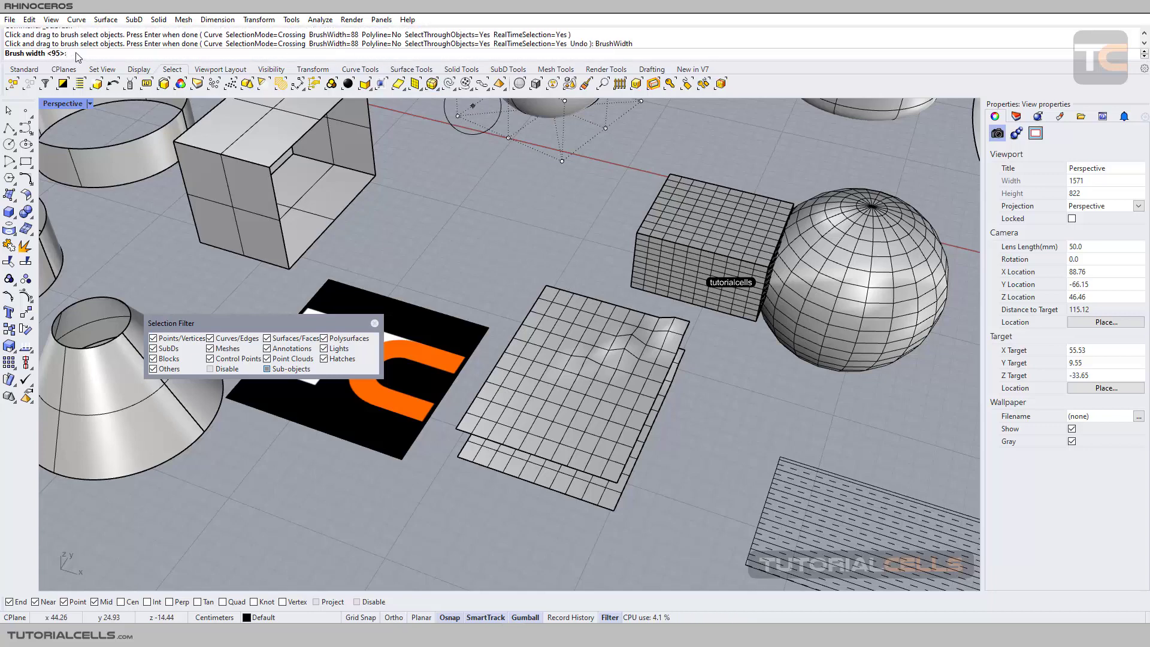
type("90")
key("Return")
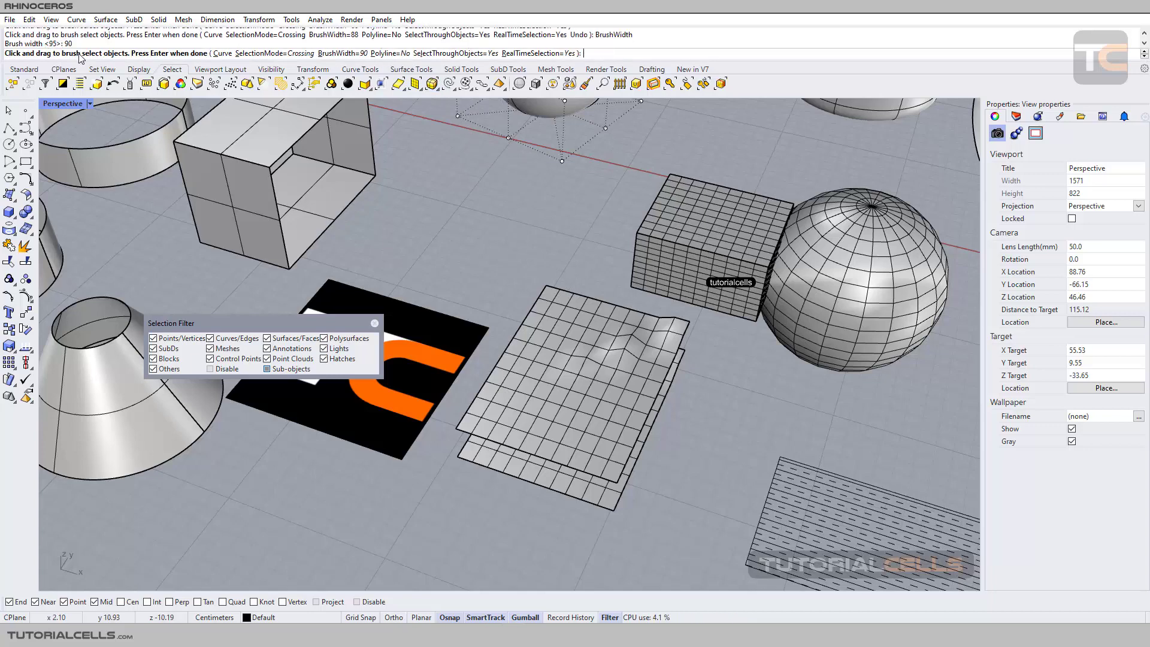
left_click(391, 53)
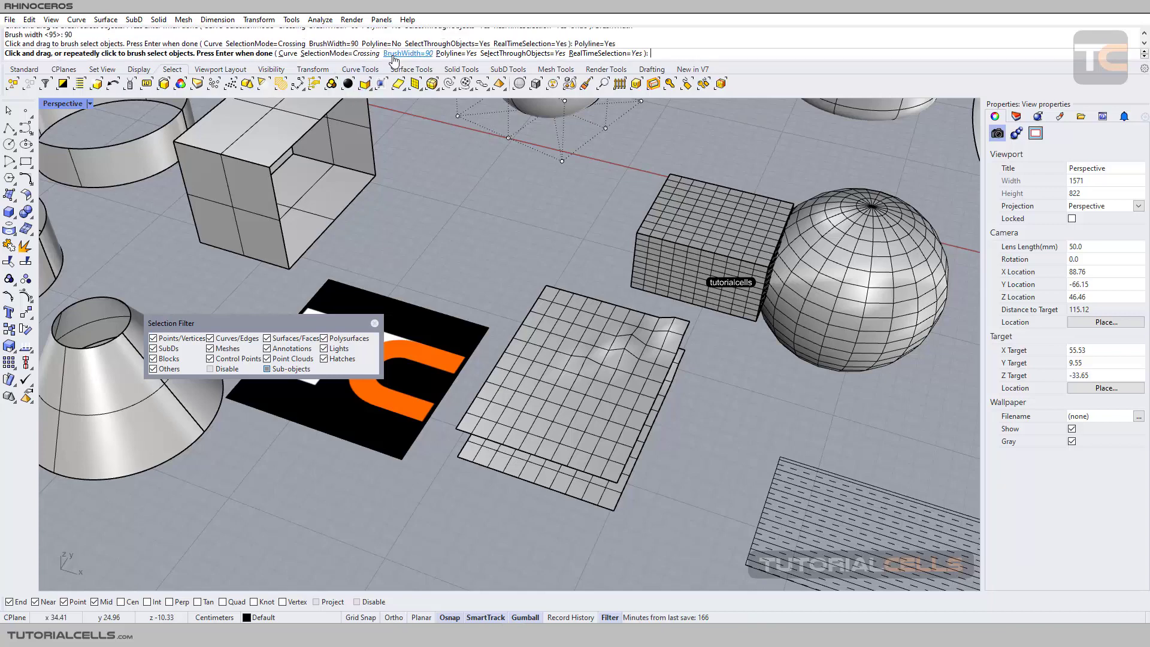
- Brush a two-point polyline stroke across the wavy mesh, box and sphere faces, then deselect
left_click(479, 266)
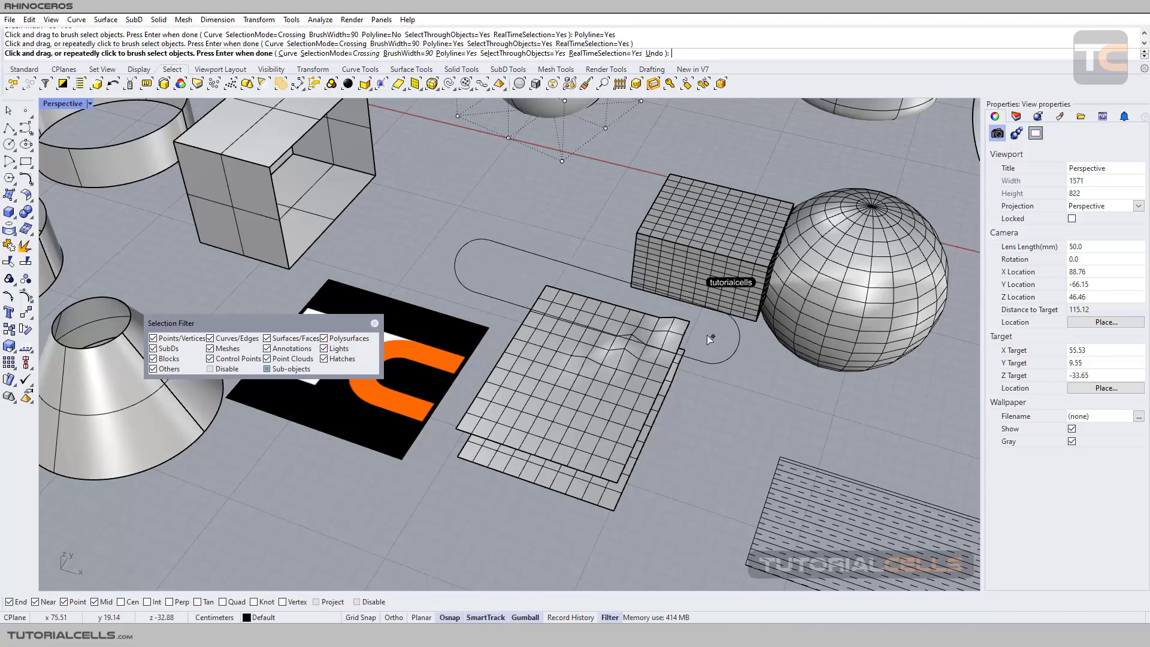
left_click(750, 339)
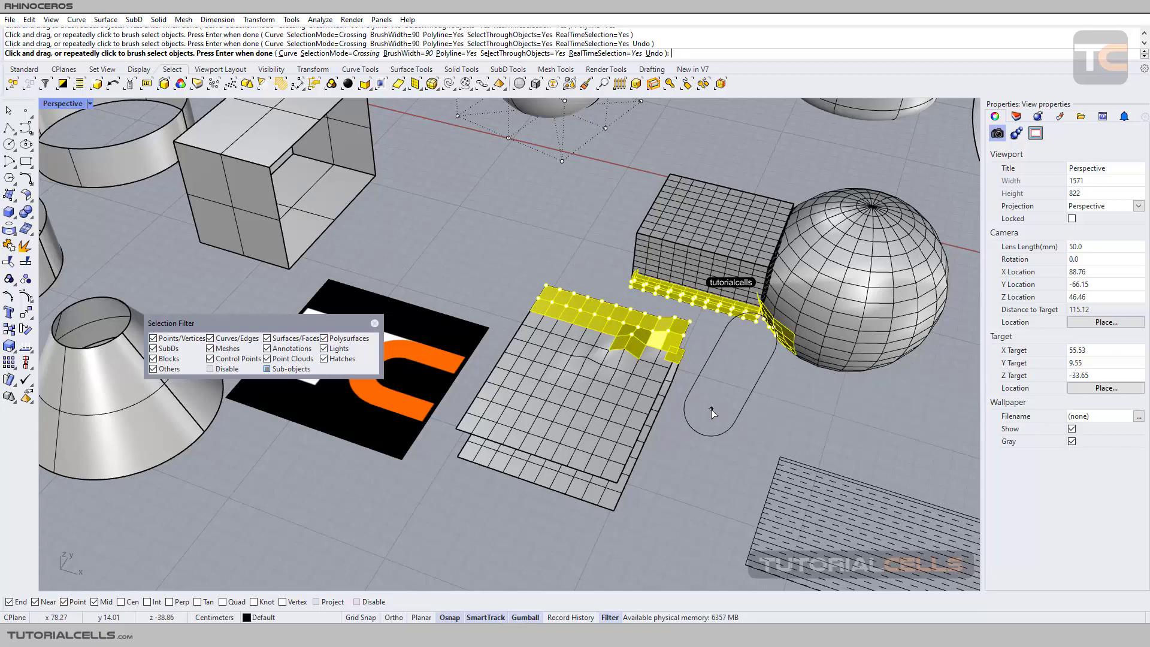
key("Return")
left_click(571, 257)
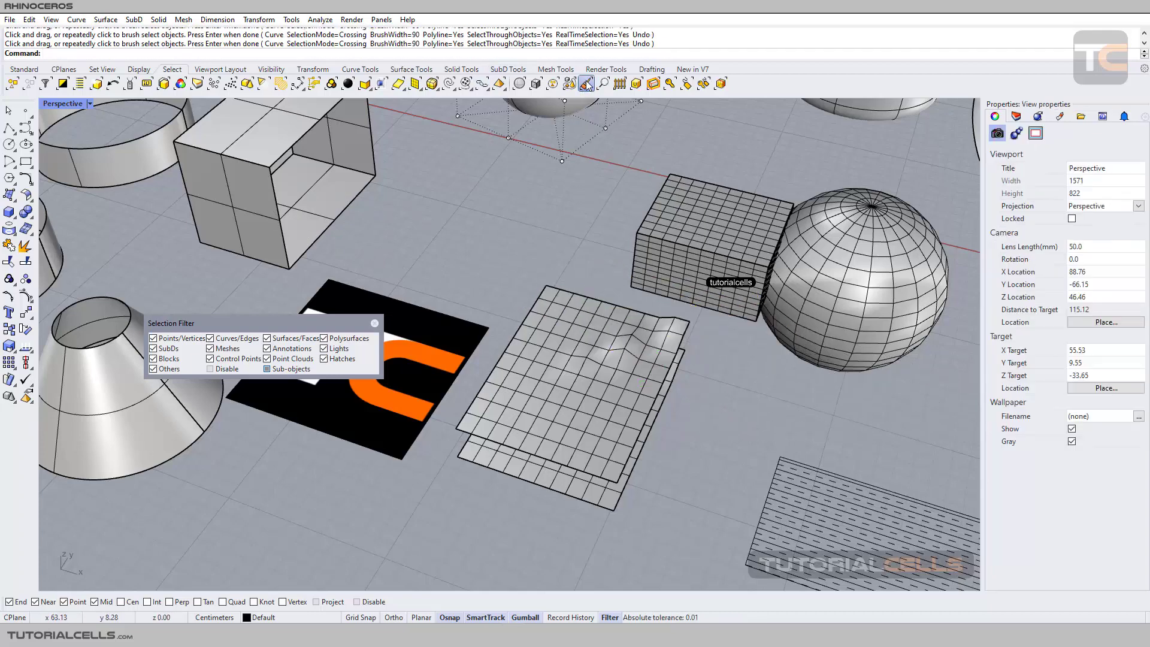
- Brush a band of faces across both mesh sheets and clear it, then pick and clear two lower-sheet edges
key("Return")
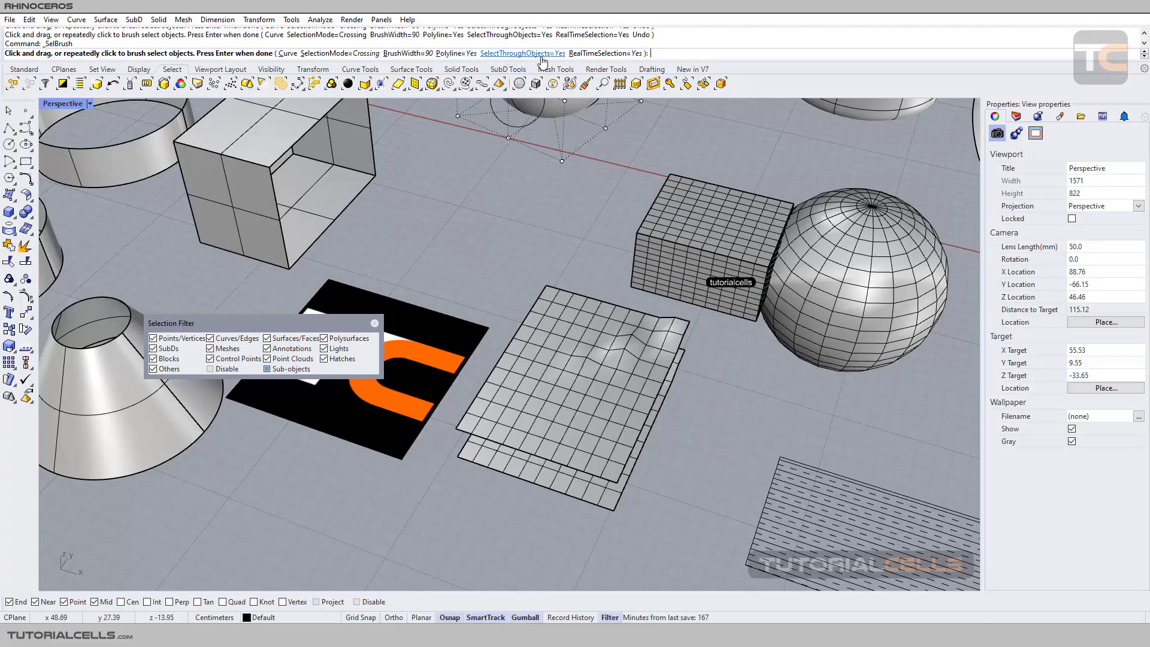
mouse_move(578, 300)
right_mouse_down()
mouse_move(581, 330)
mouse_move(583, 303)
mouse_move(572, 312)
right_mouse_up()
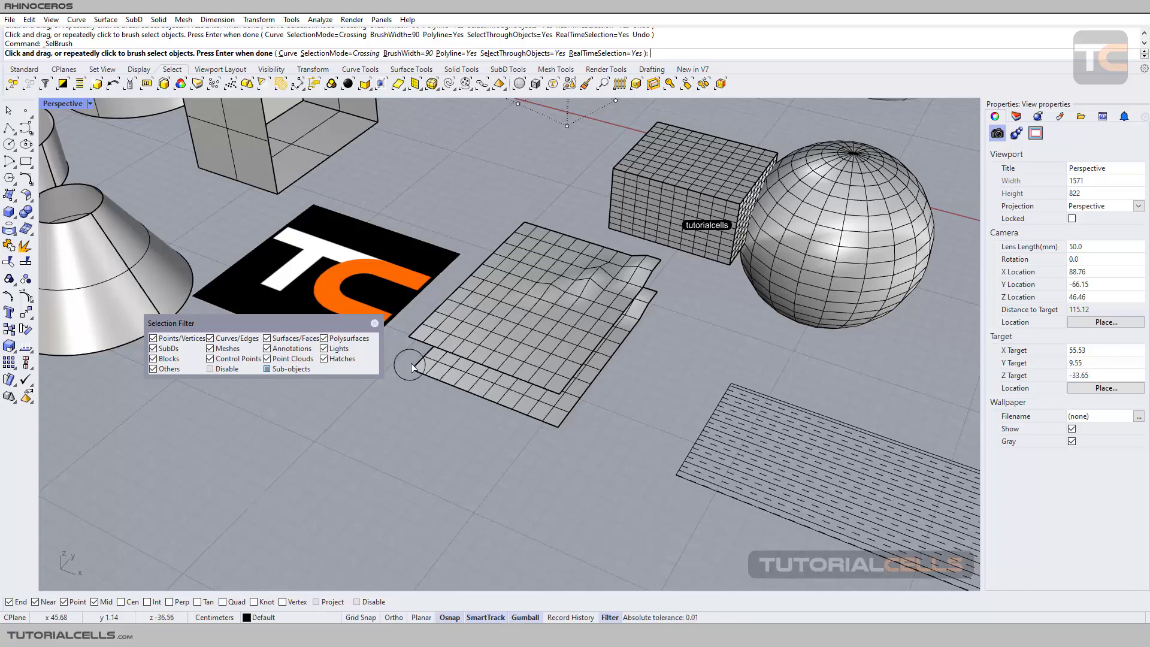
left_click_drag(413, 359, 614, 345)
mouse_move(526, 357)
right_mouse_down()
mouse_move(529, 328)
mouse_move(539, 340)
right_mouse_up()
key("Return")
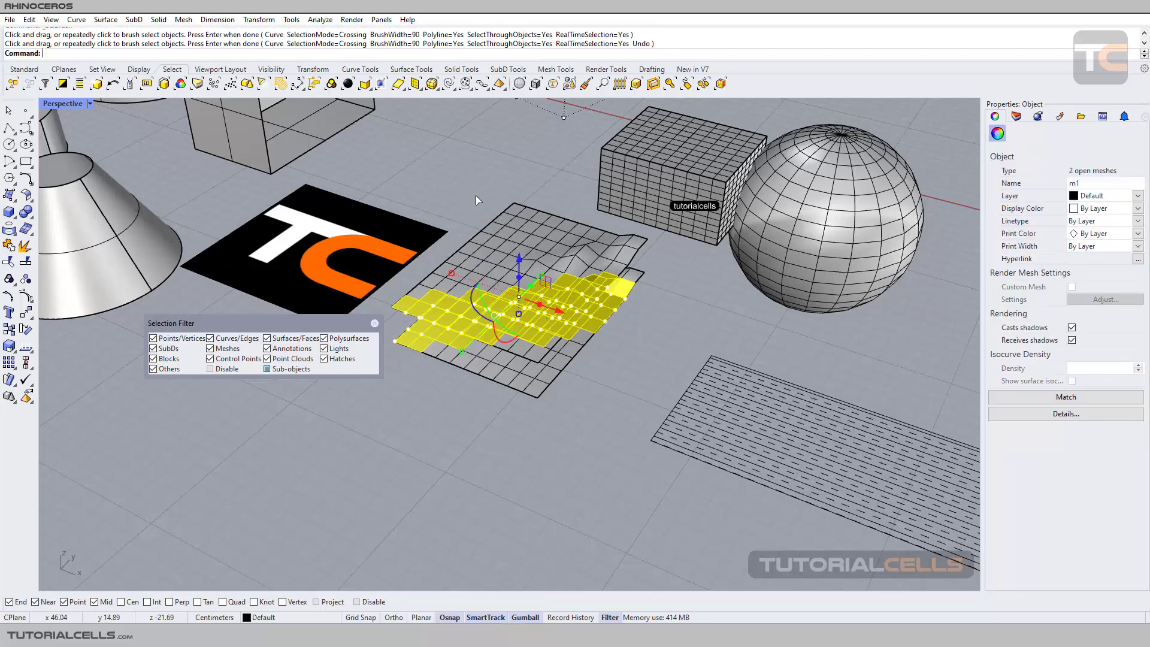
key("Escape")
left_click(542, 328, "ctrl+shift")
left_click(545, 382, "ctrl+shift")
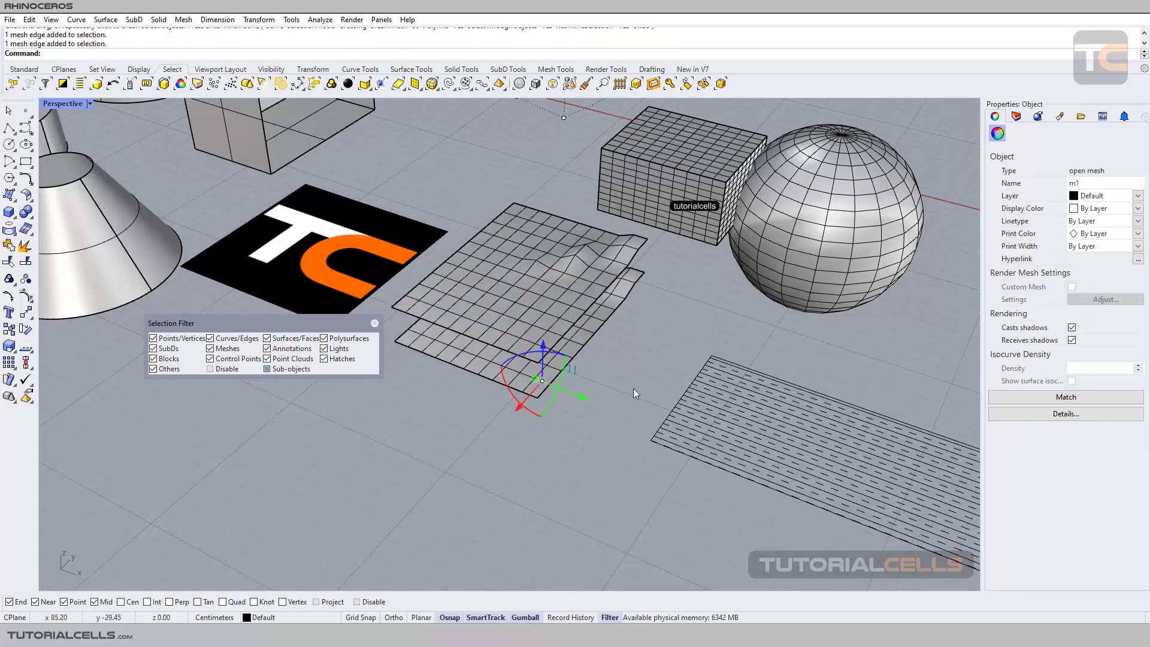
left_click(631, 390)
right_click_drag(617, 375, 531, 272)
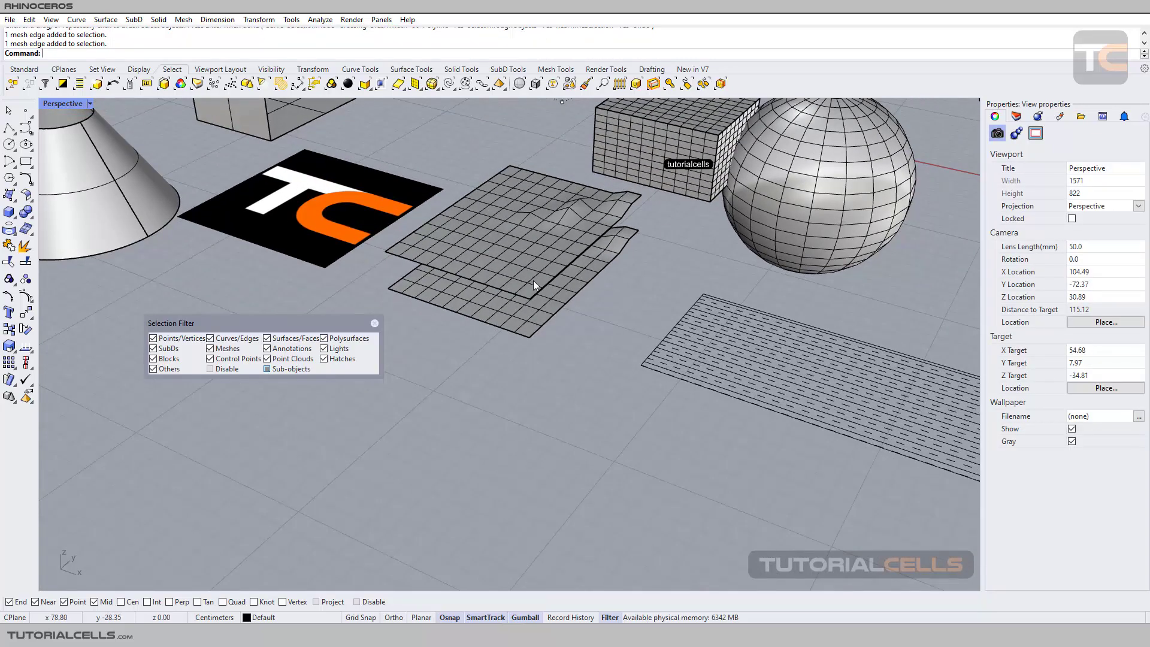
- With SelectThroughObjects set to No, brush faces on the upper mesh only, then deselect
left_click(536, 83)
right_click_drag(533, 164, 542, 106)
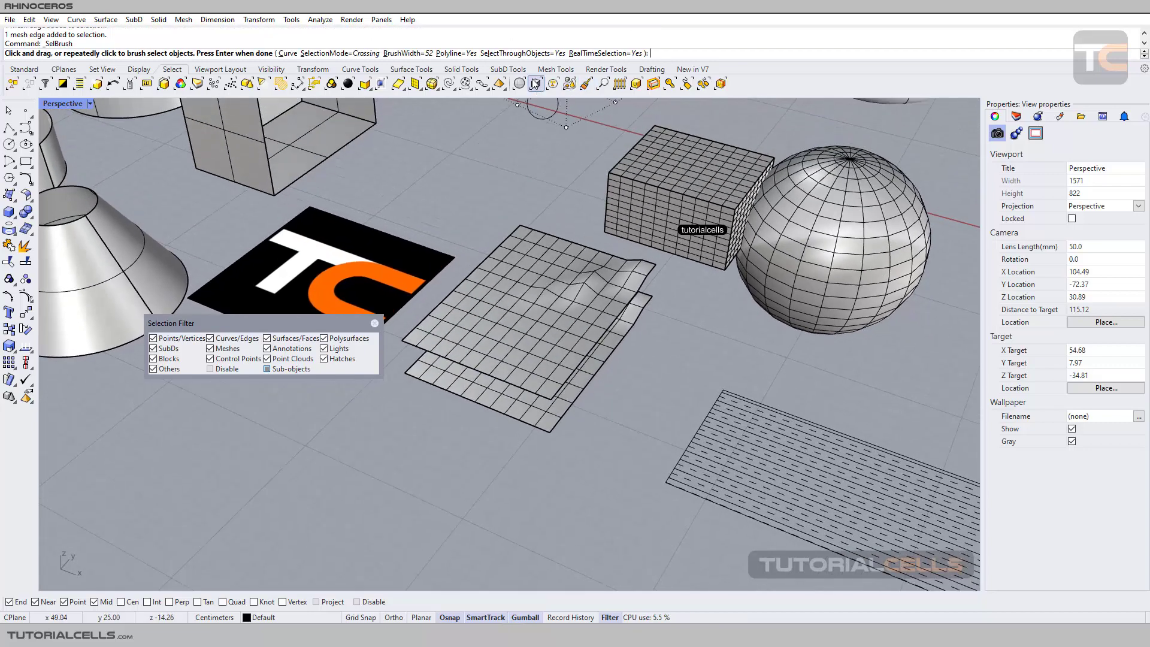
left_click(509, 55)
mouse_move(431, 317)
left_mouse_down()
mouse_move(574, 310)
mouse_move(516, 312)
mouse_move(549, 264)
mouse_move(504, 250)
mouse_move(467, 303)
mouse_move(641, 269)
mouse_move(575, 264)
mouse_move(570, 314)
mouse_move(548, 328)
mouse_move(582, 346)
mouse_move(558, 428)
mouse_move(504, 365)
mouse_move(423, 352)
mouse_move(423, 377)
mouse_move(478, 391)
mouse_move(583, 349)
mouse_move(655, 282)
mouse_move(616, 407)
left_mouse_up()
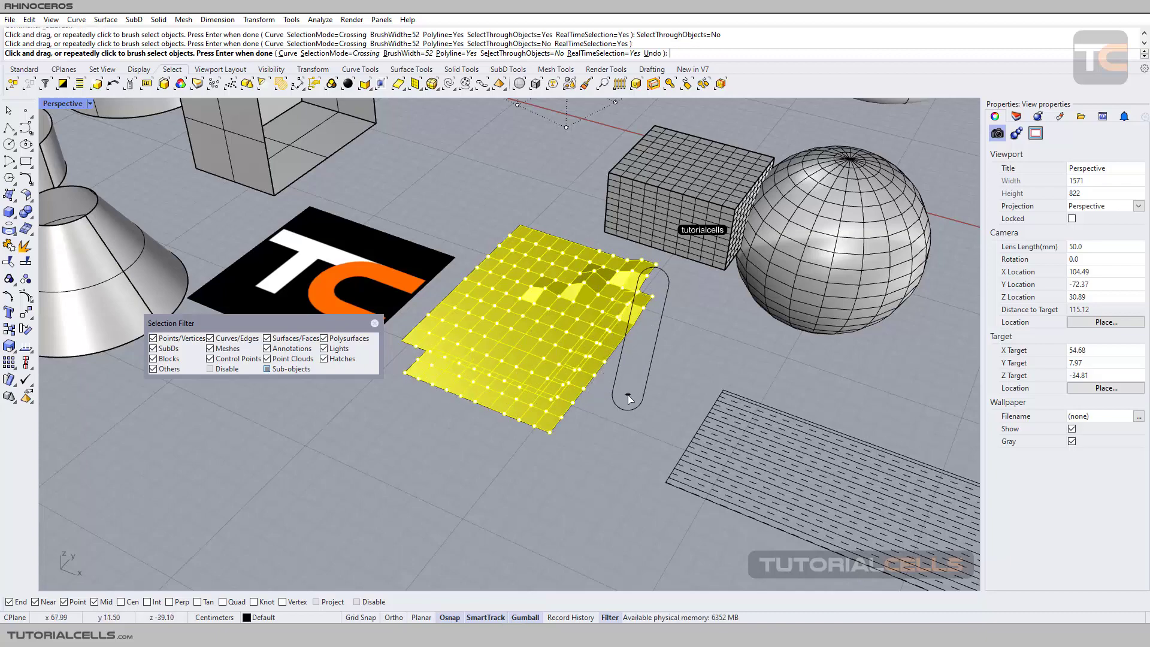
key("Return")
right_click_drag(620, 404, 595, 337)
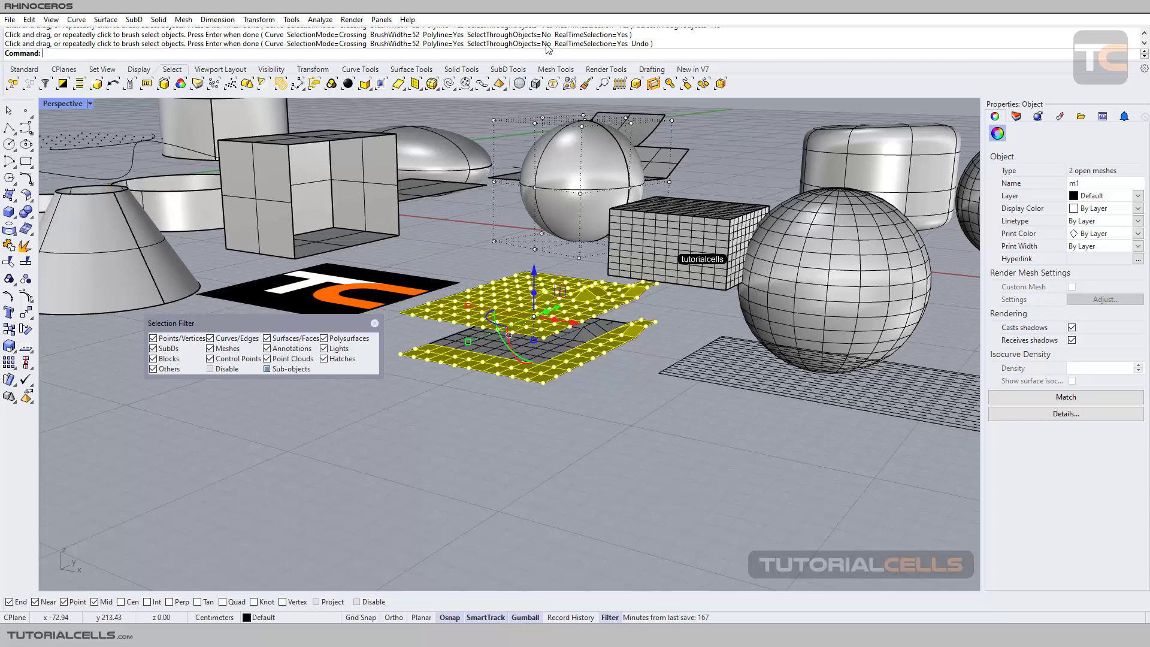
right_click_drag(483, 223, 694, 383)
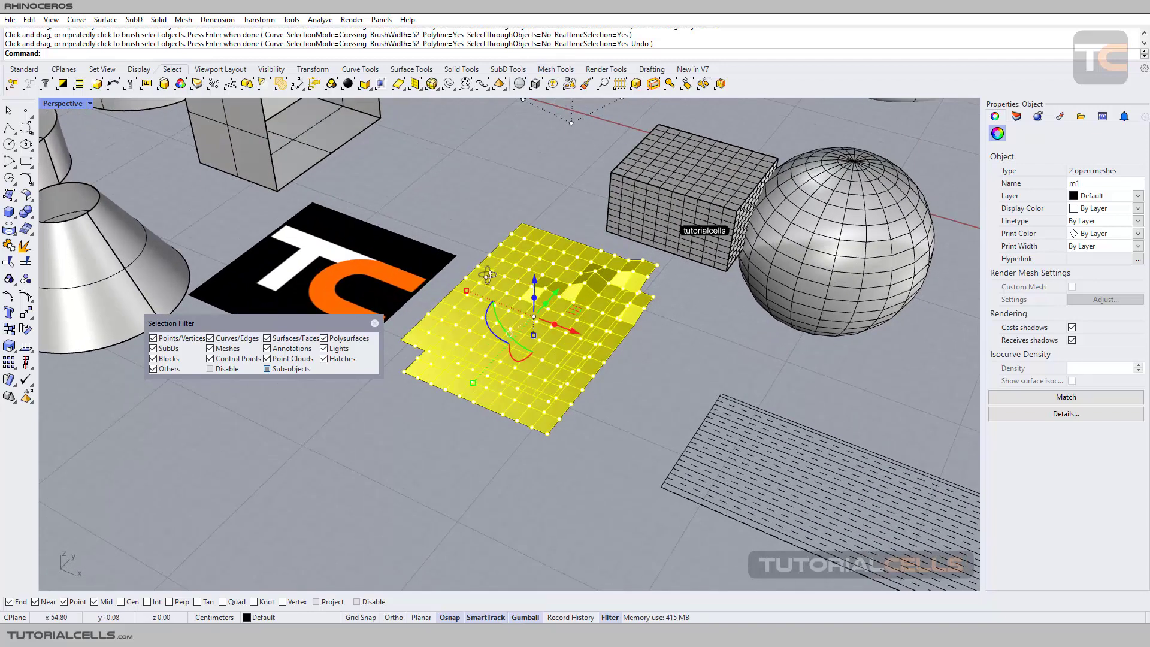
left_click(668, 375)
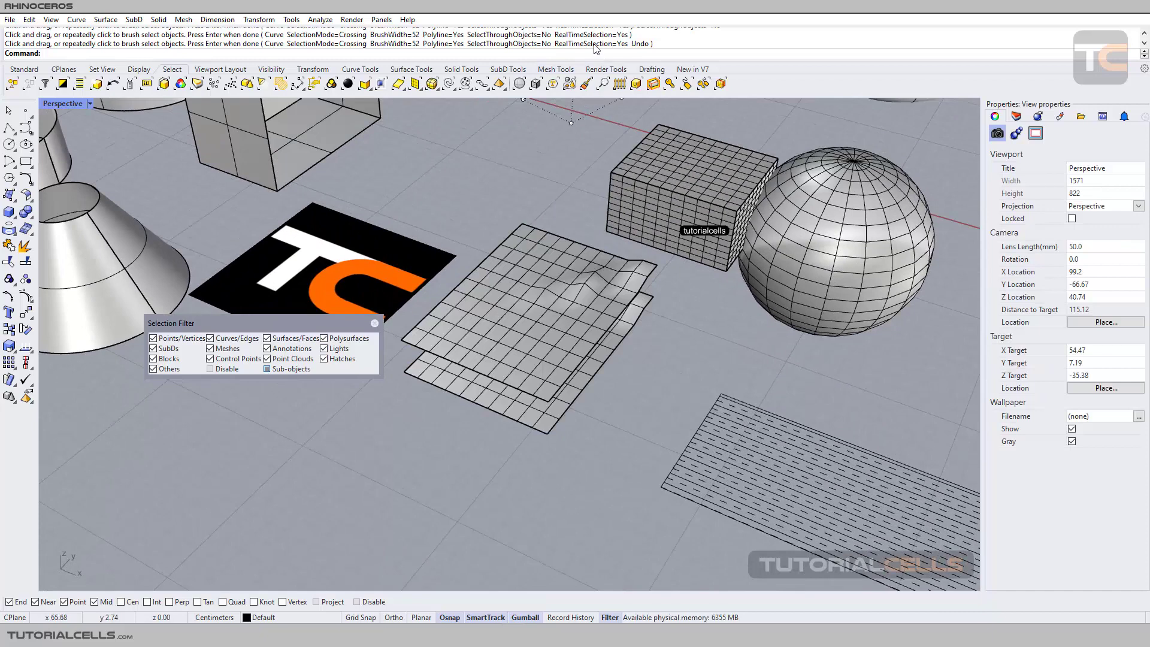
- Brush-select vertices on the mesh box's front face, then clear them
left_click(586, 85)
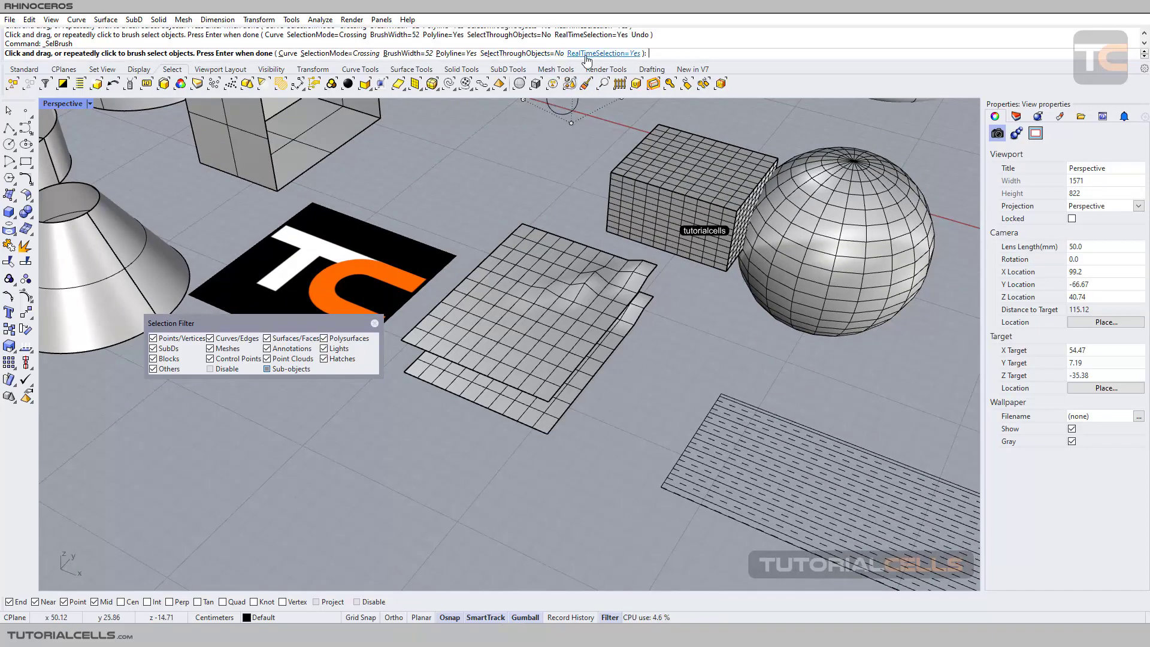
mouse_move(623, 150)
left_mouse_down()
mouse_move(651, 163)
mouse_move(654, 191)
mouse_move(619, 180)
left_mouse_up()
key("Return")
key("Escape")
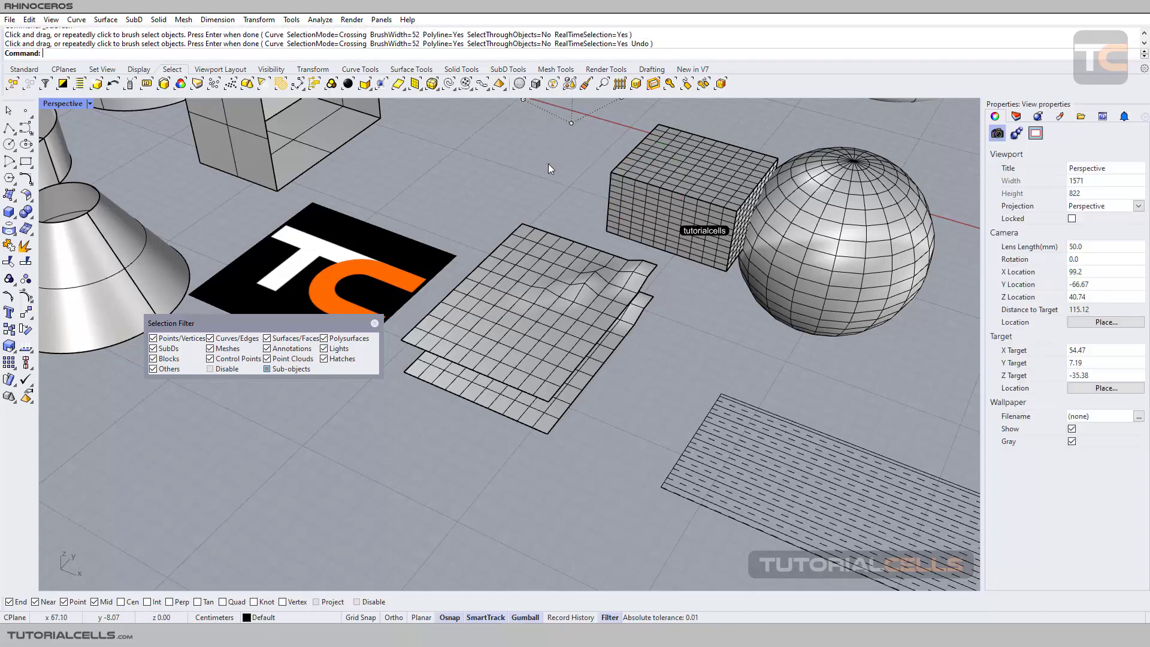
- With RealTimeSelection set to No, paint a stroke selecting faces across the box and sheets
left_click(585, 84)
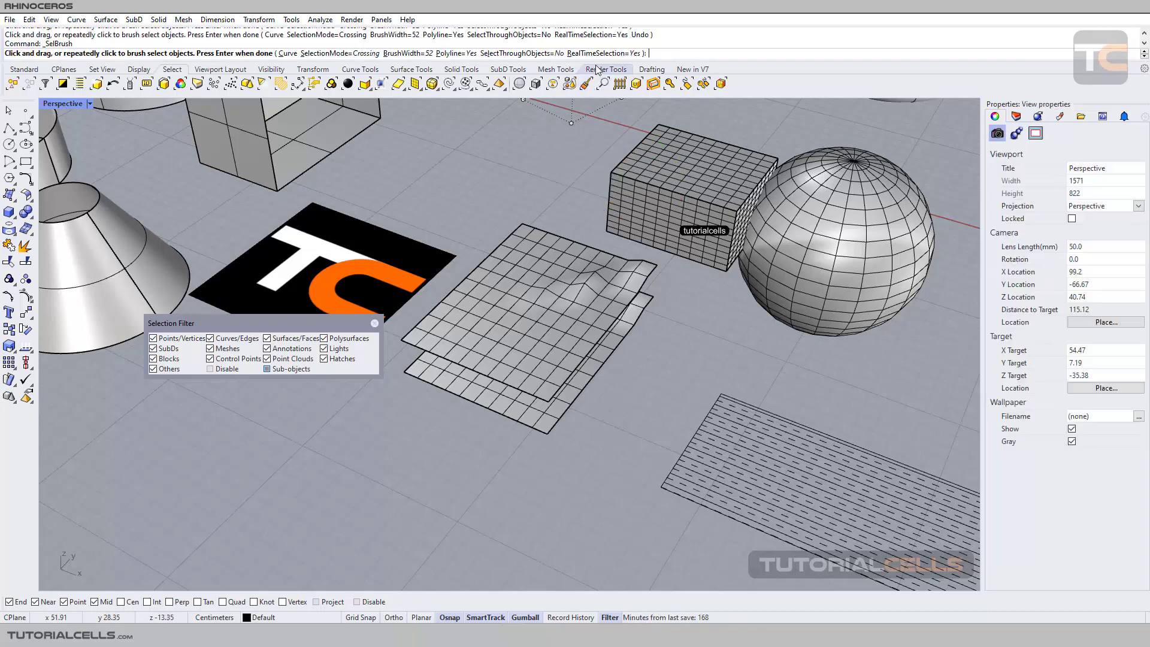
left_click(604, 53)
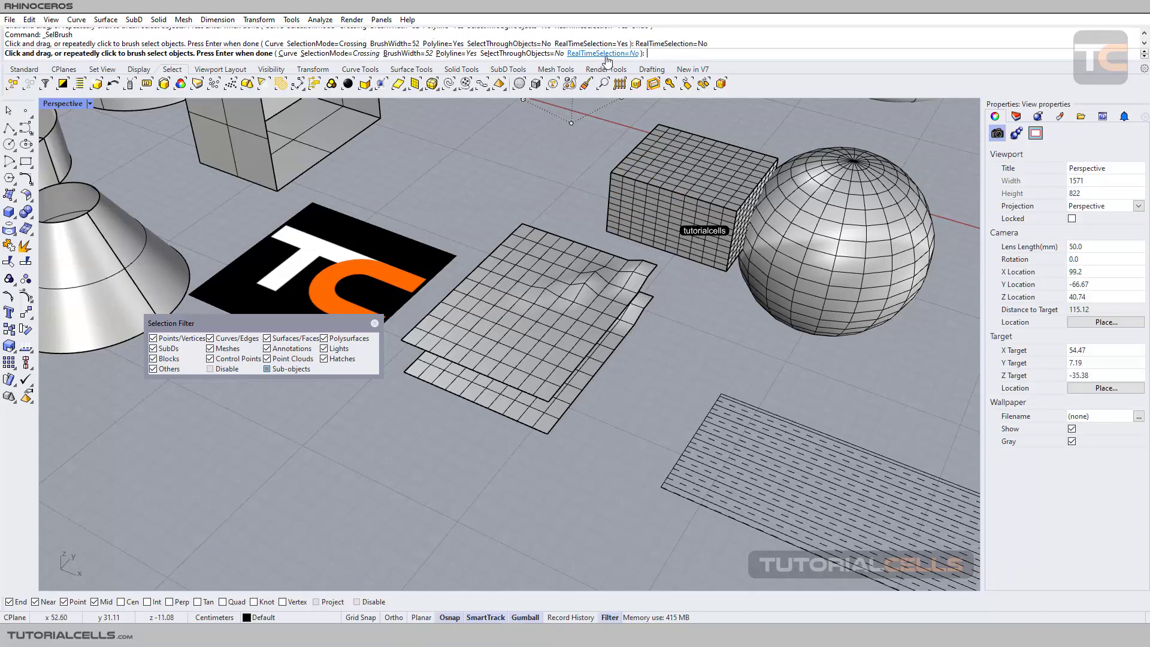
mouse_move(587, 143)
left_mouse_down()
mouse_move(711, 185)
mouse_move(633, 205)
mouse_move(633, 175)
mouse_move(649, 188)
mouse_move(630, 175)
mouse_move(586, 246)
mouse_move(560, 267)
mouse_move(506, 274)
mouse_move(527, 250)
mouse_move(543, 286)
mouse_move(487, 347)
mouse_move(510, 422)
mouse_move(542, 409)
mouse_move(586, 328)
mouse_move(652, 300)
left_mouse_up()
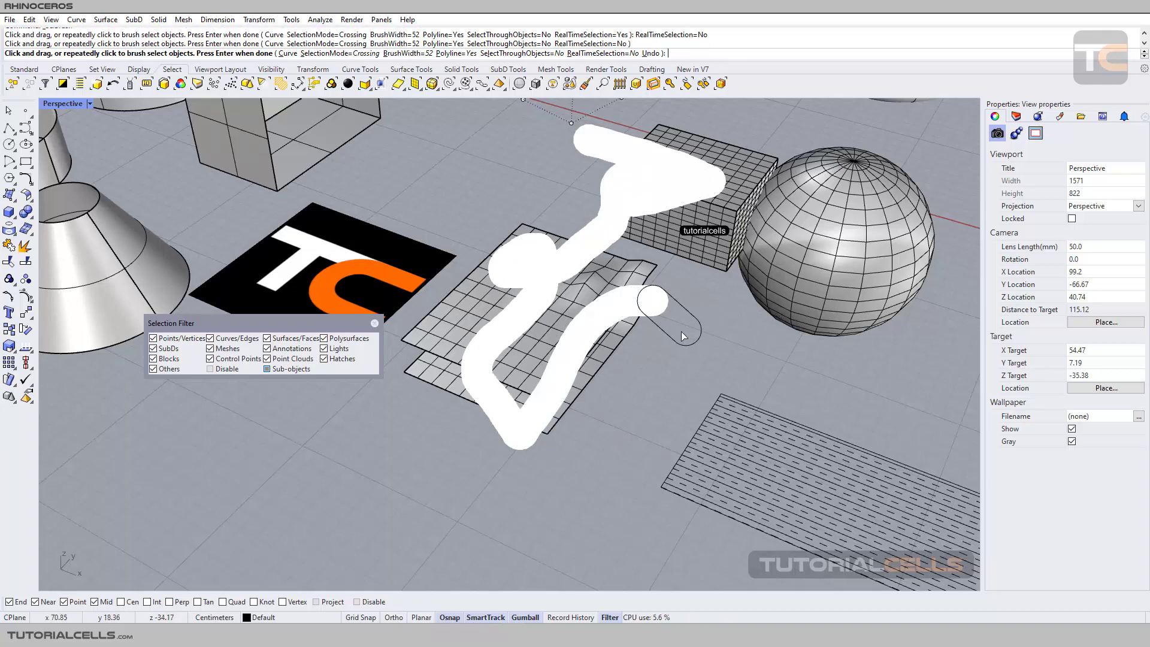
key("Return")
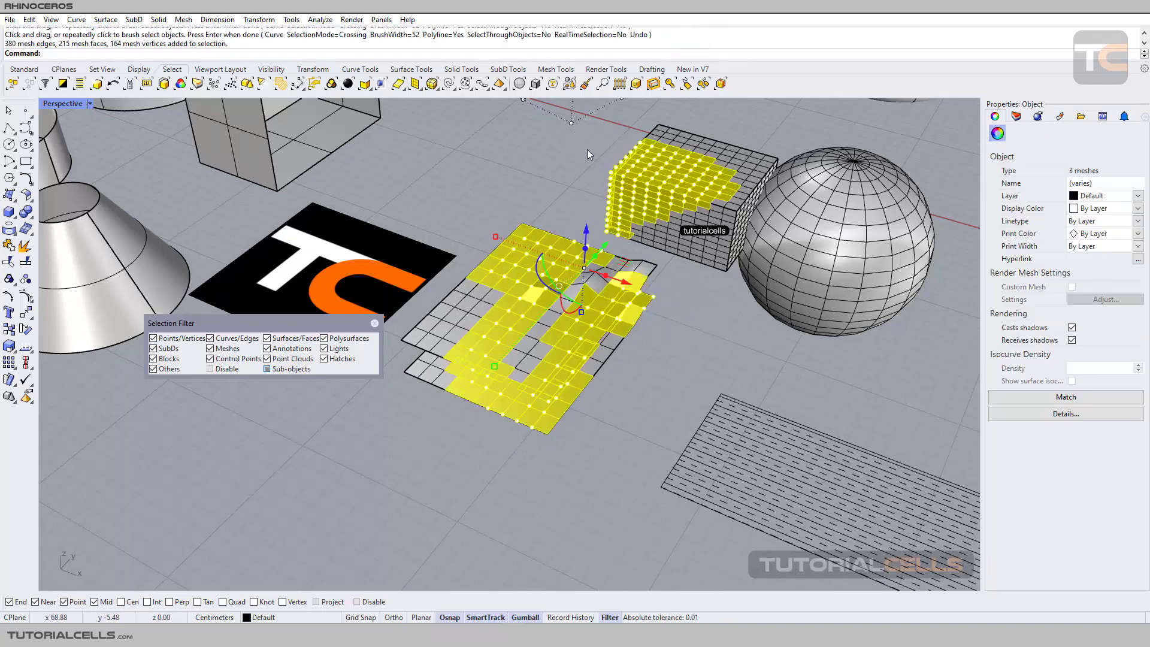
- Set SelBrush RealTimeSelection back to Yes and deselect all the mesh parts
left_click(586, 83)
left_click(600, 54)
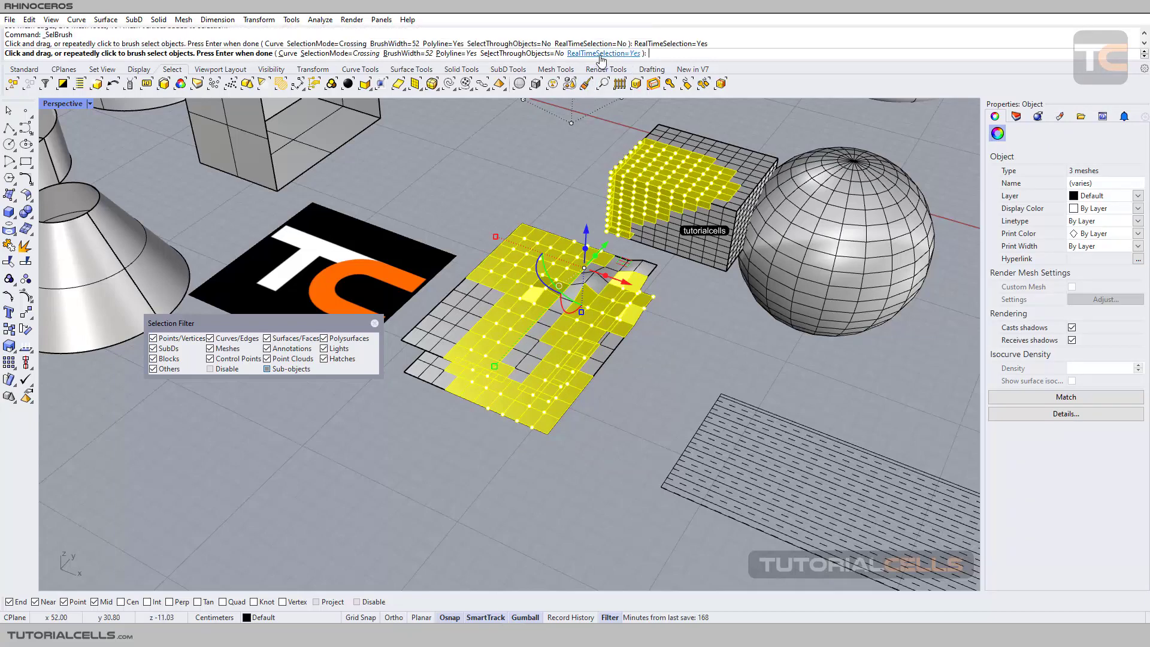
left_click(525, 181)
key("Return")
key("Escape")
- Exclude sub-objects, brush-select the sphere, cylinder and rounded shape, then clear the selection
scroll(526, 188, "down", 5)
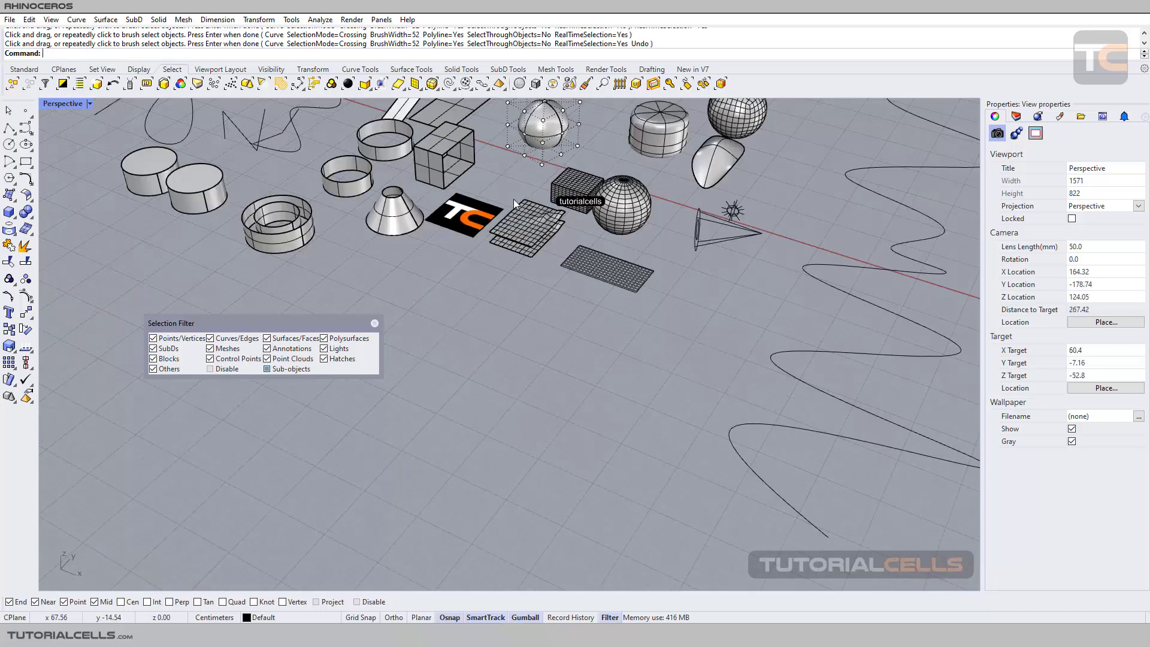
left_click(281, 373)
right_click_drag(476, 296, 522, 376, "shift")
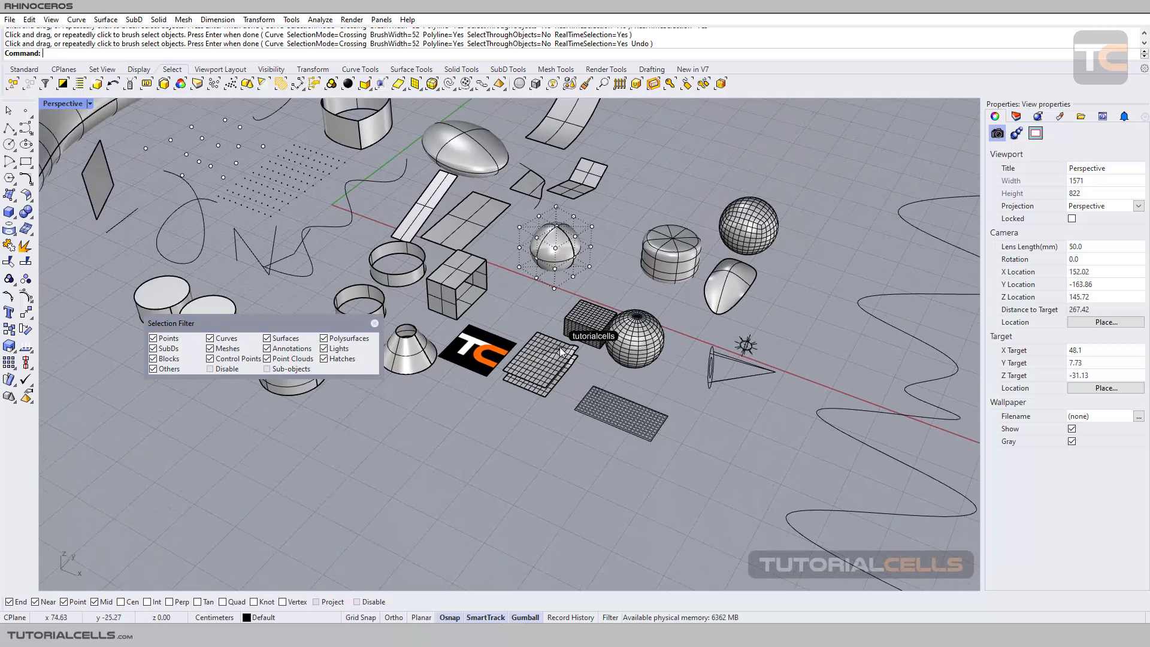
left_click(585, 83)
mouse_move(745, 207)
left_mouse_down()
mouse_move(749, 240)
mouse_move(589, 209)
mouse_move(473, 171)
mouse_move(539, 371)
mouse_move(536, 396)
left_mouse_up()
left_click(536, 293)
scroll(549, 265, "up", 3)
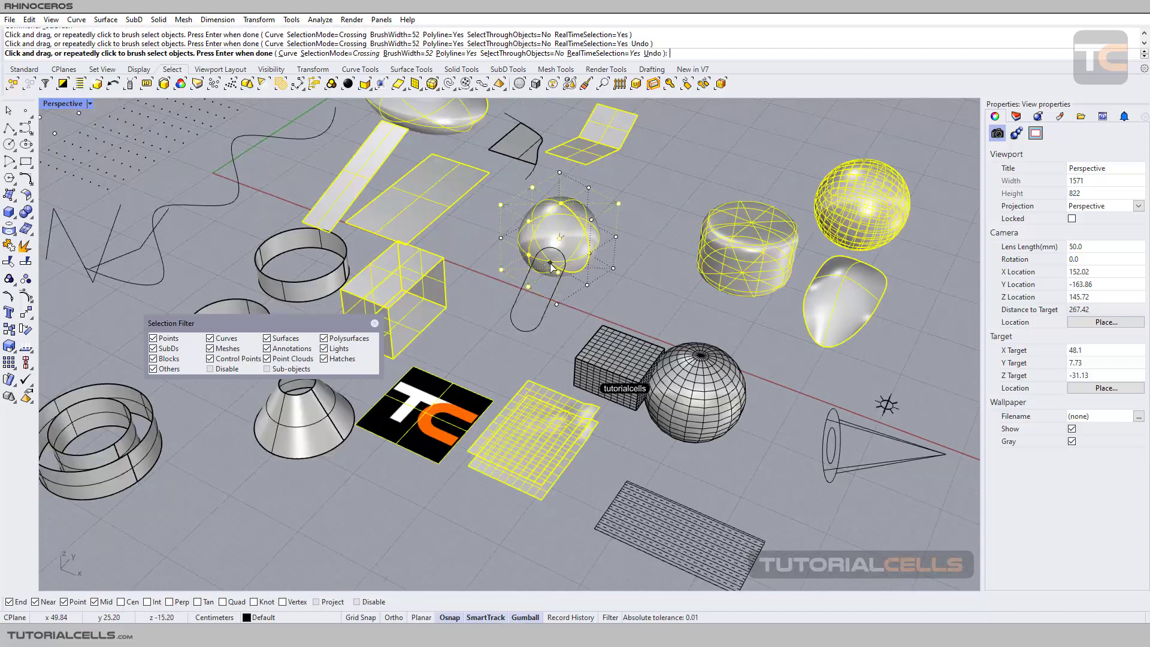
key("Return")
left_click(643, 236)
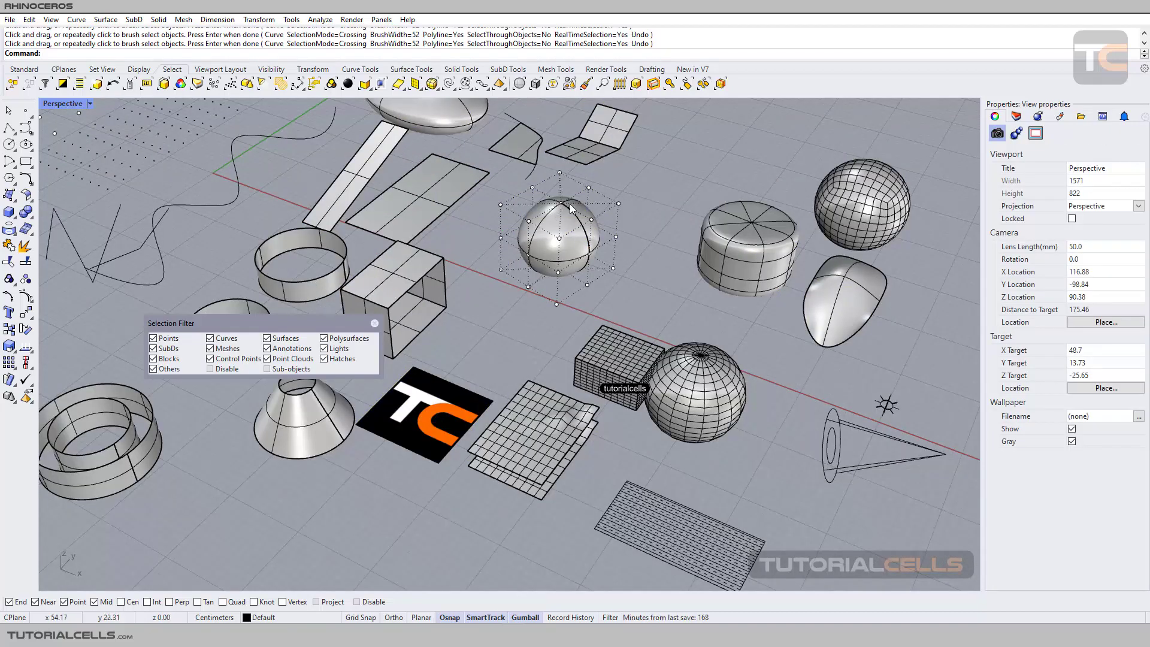
- Turn off the sphere's control points with PointsOff, then select and deselect the sphere
right_click(28, 297)
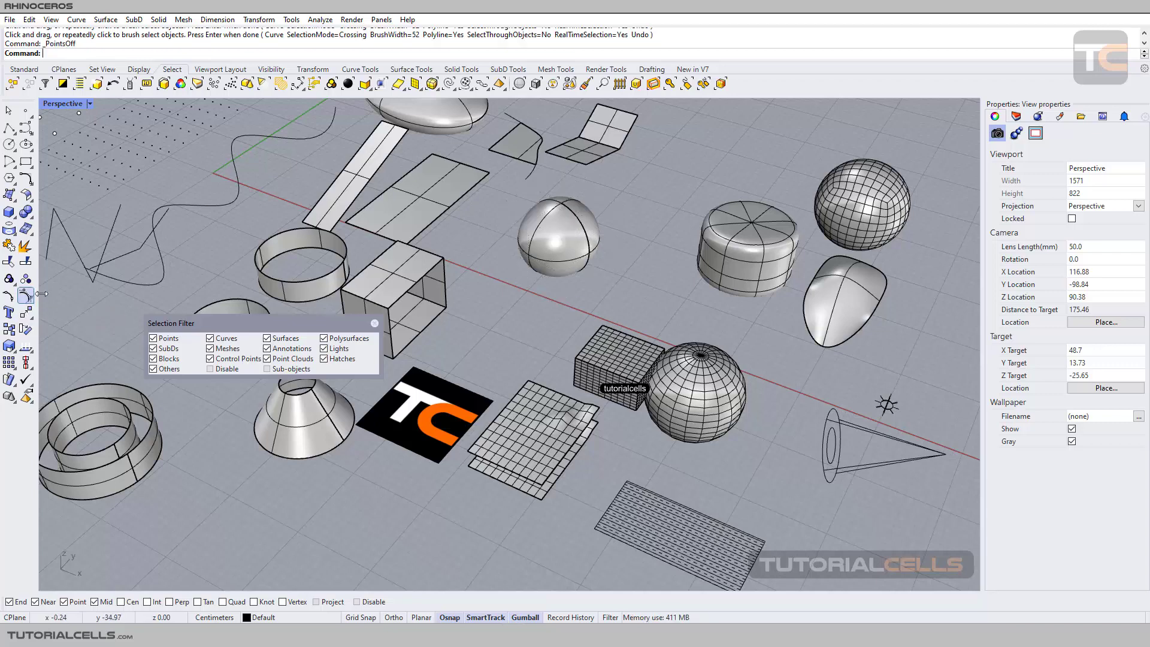
scroll(394, 231, "down", 3)
right_click_drag(476, 238, 547, 225, "shift")
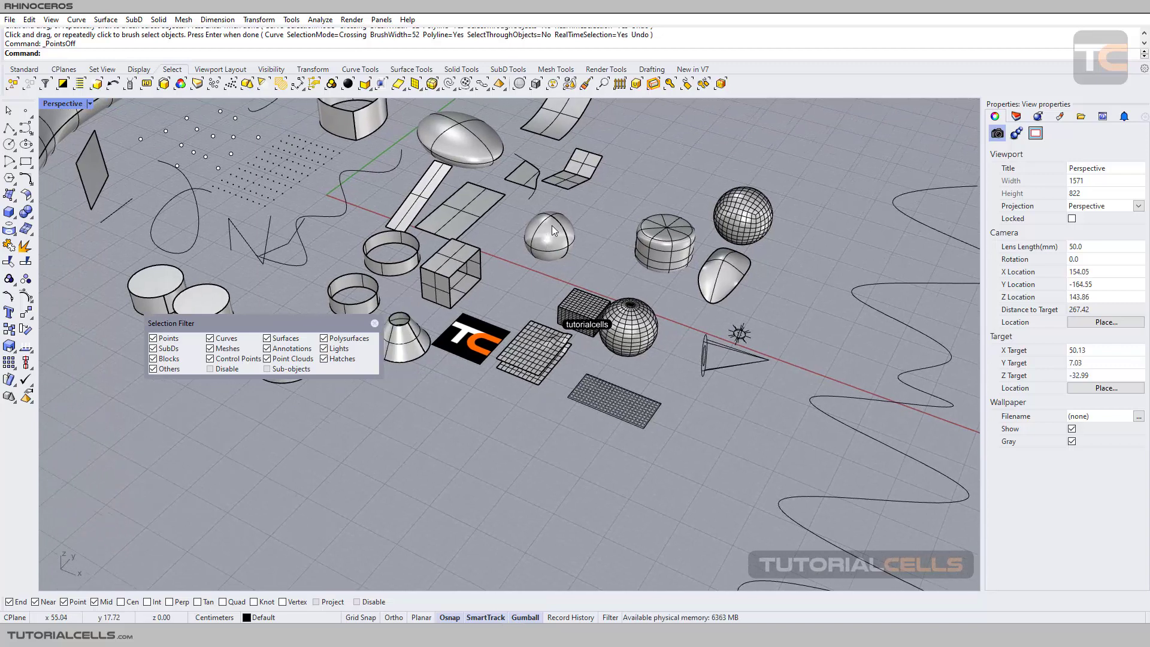
left_click(548, 225)
left_click(612, 202)
- Brush over the sphere, cylinder, meshes, box and cone to select them, then clear it
left_click(586, 84)
mouse_move(578, 164)
left_mouse_down()
mouse_move(540, 195)
mouse_move(606, 272)
mouse_move(462, 245)
mouse_move(363, 281)
mouse_move(389, 327)
left_mouse_up()
left_click_drag(636, 392, 656, 275)
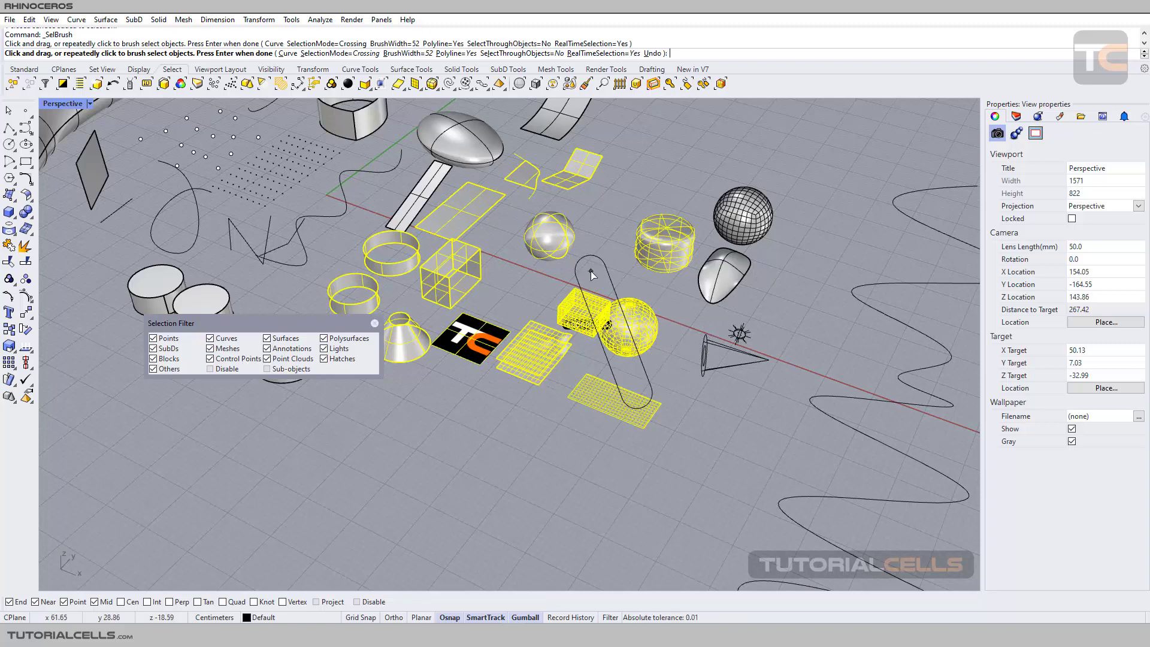
key("Return")
key("Escape")
scroll(599, 199, "down", 3)
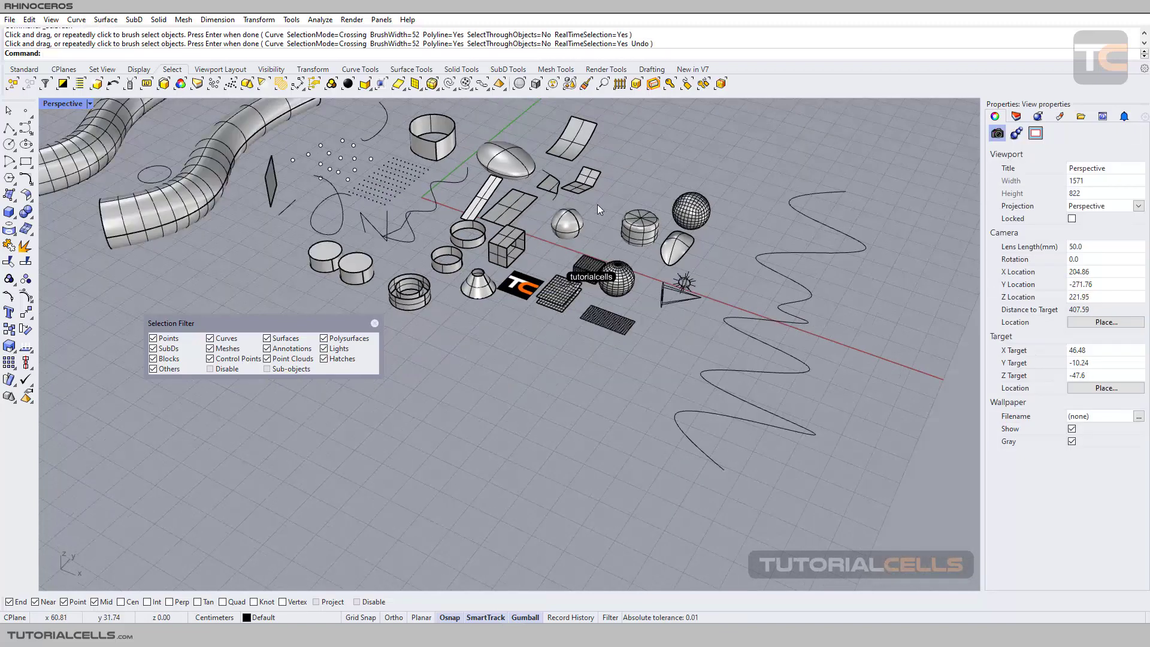
- Run SelSmall with a maximum diagonal of 50 and orbit to view the selected objects
scroll(601, 240, "up", 6)
scroll(601, 241, "down", 2)
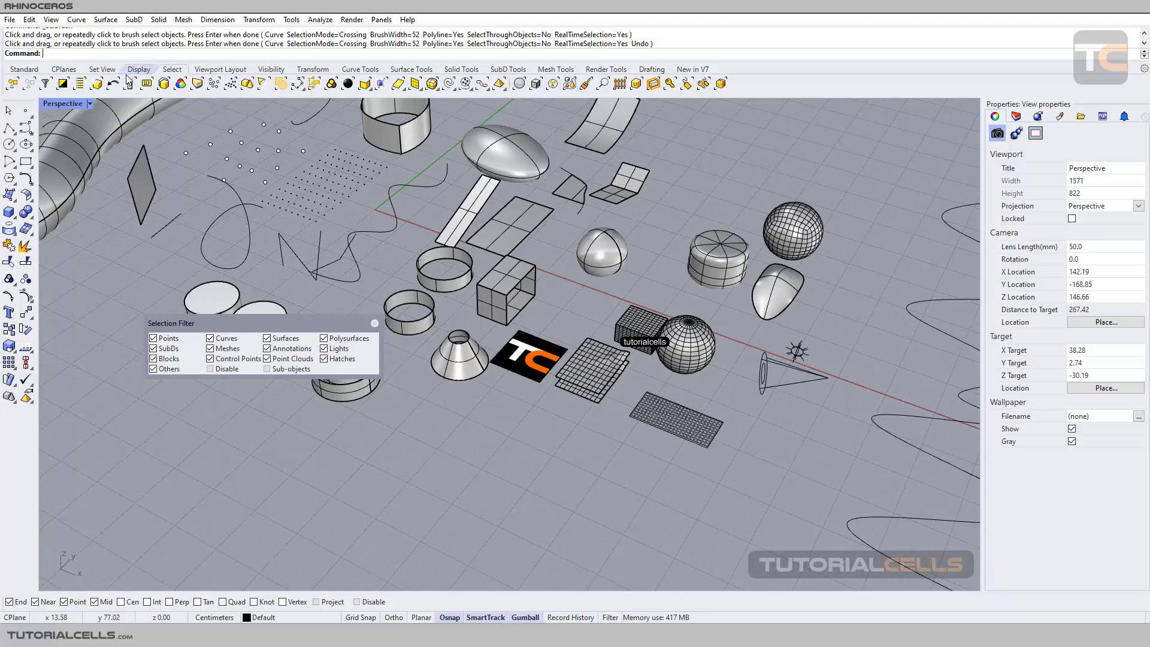
right_click_drag(666, 204, 709, 235, "shift")
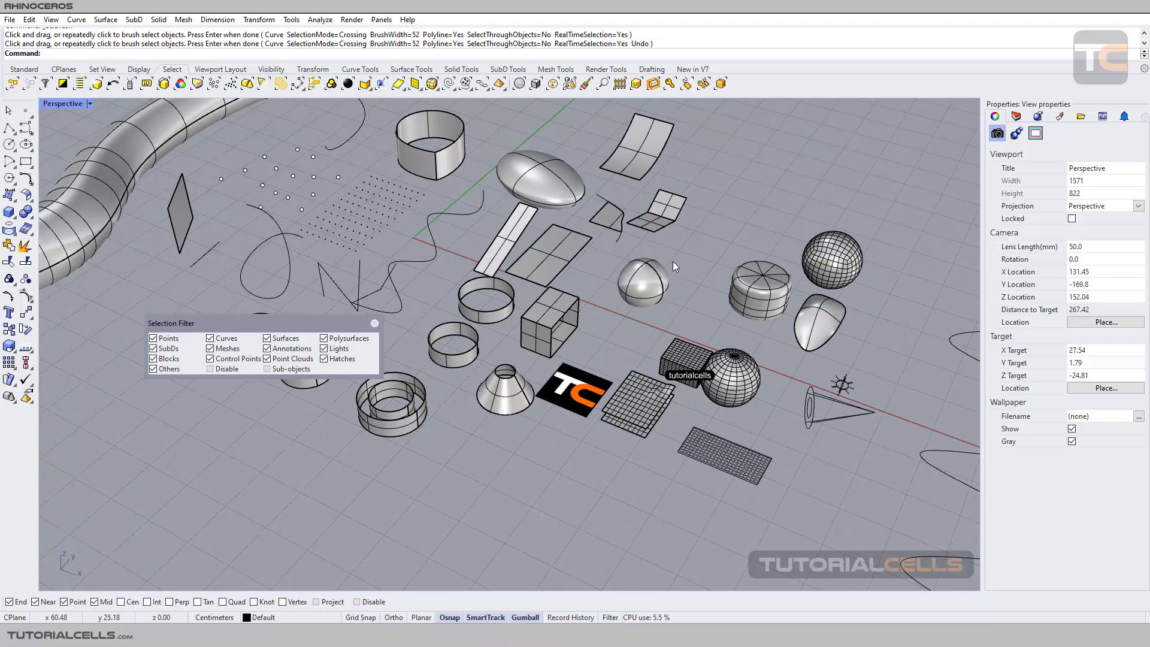
left_click(602, 87)
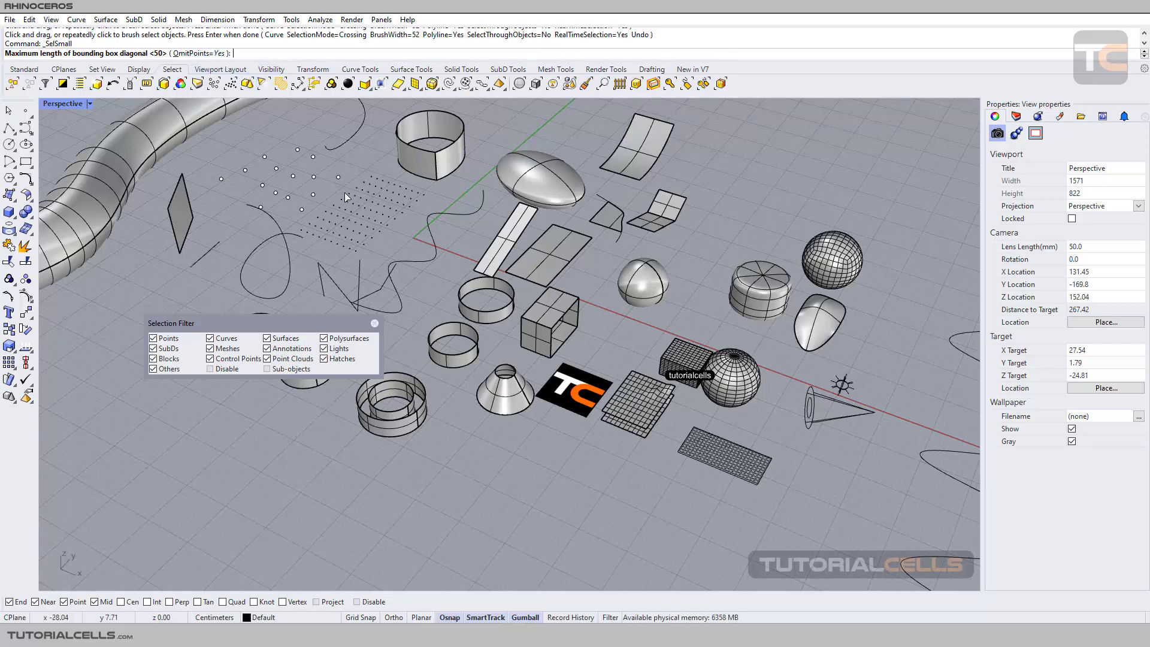
type("50")
key("Return")
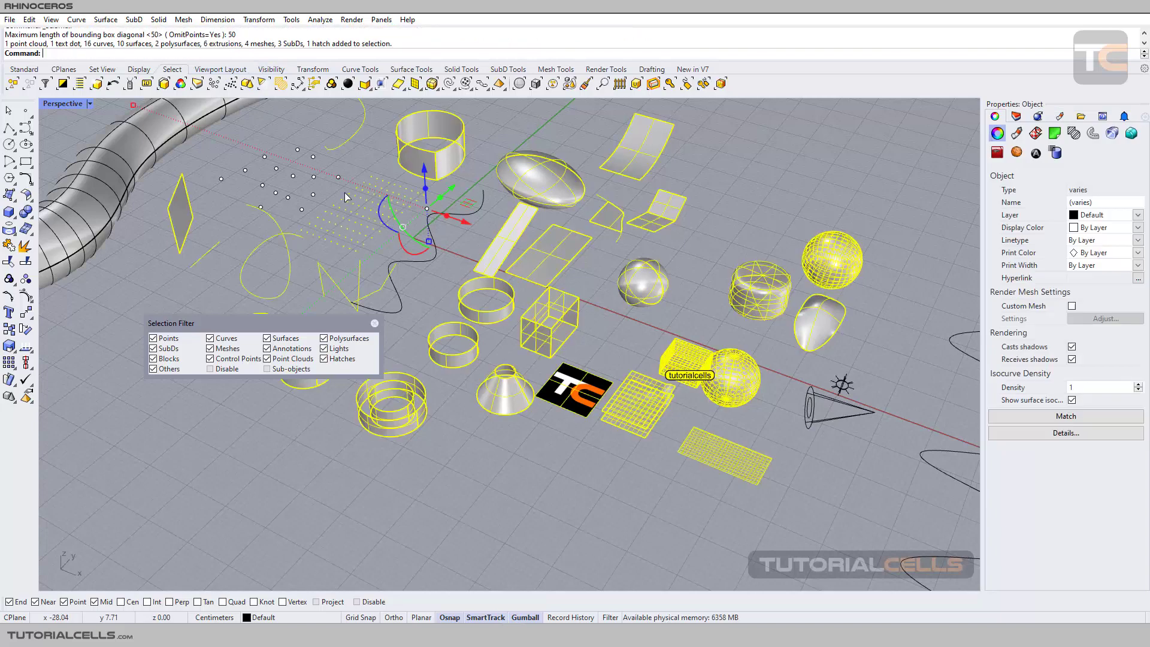
right_click_drag(344, 192, 508, 249)
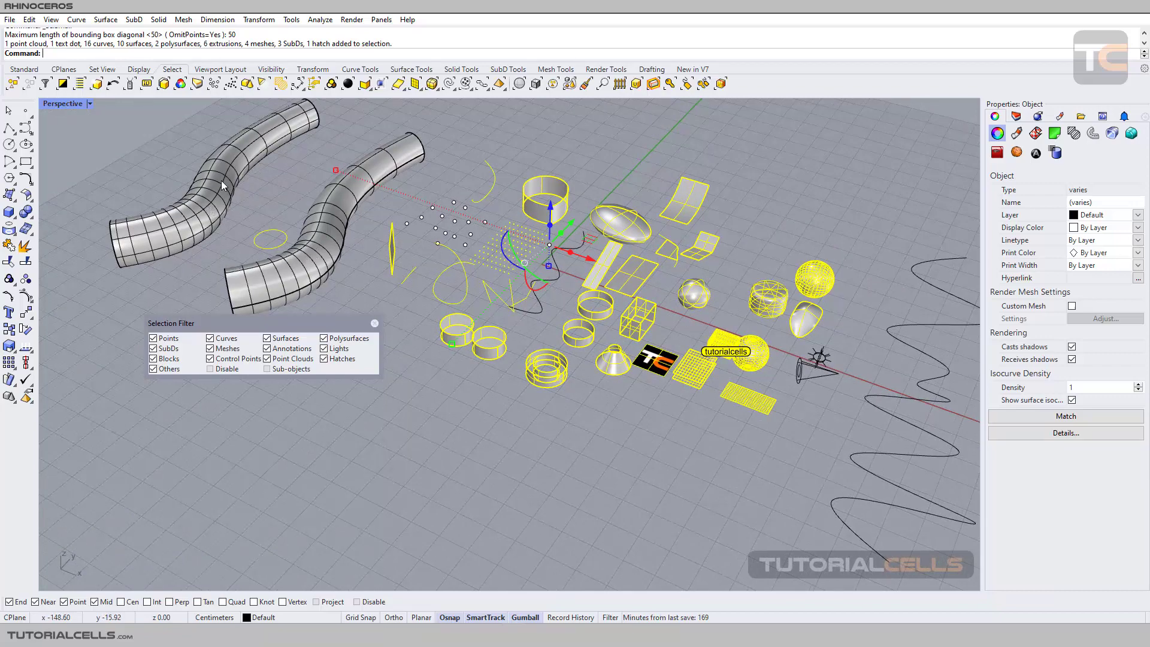
scroll(487, 261, "up", 2)
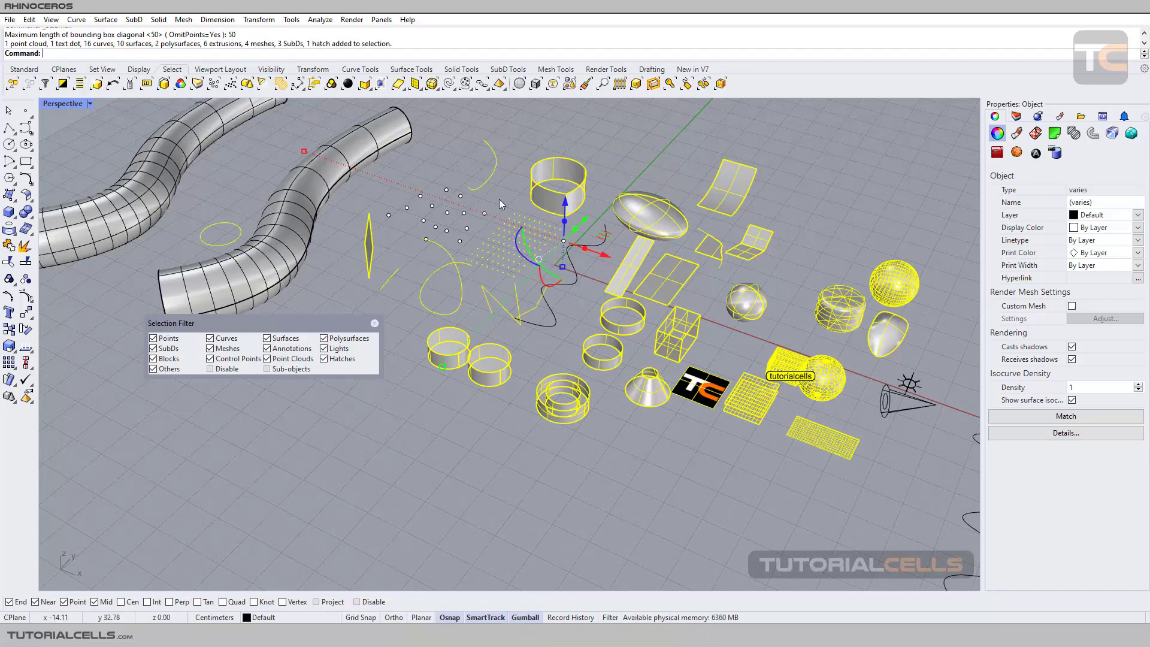
- Fence-select objects from the surface patch and ellipsoid past the cylinders to the sphere, then deselect
key("Escape")
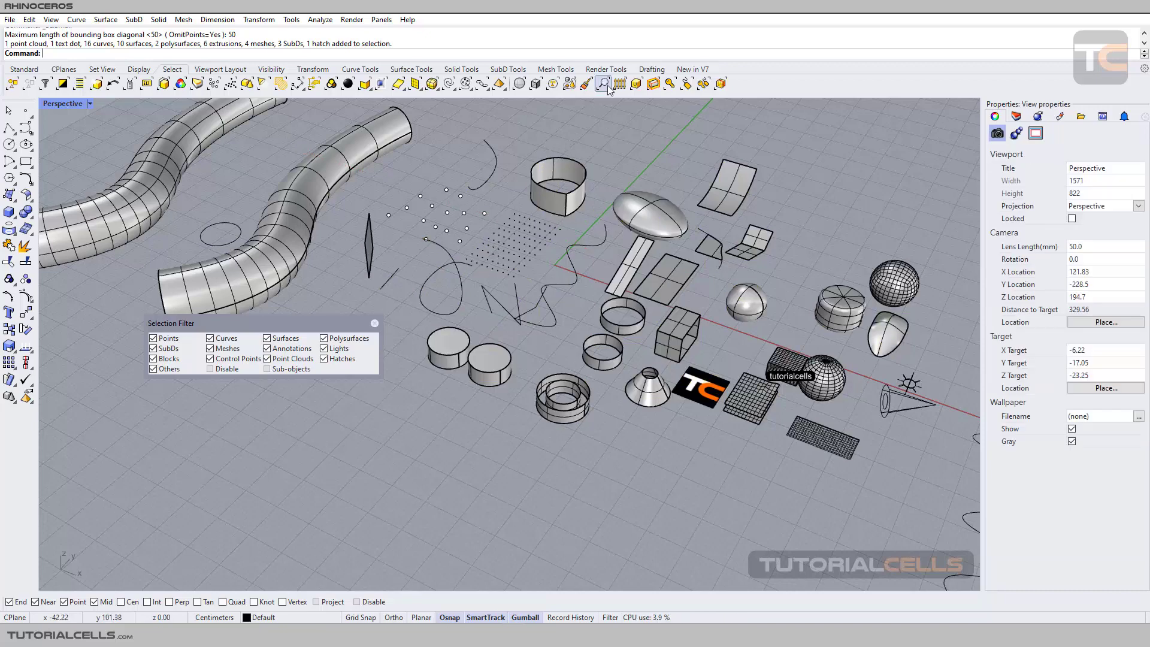
left_click(618, 84)
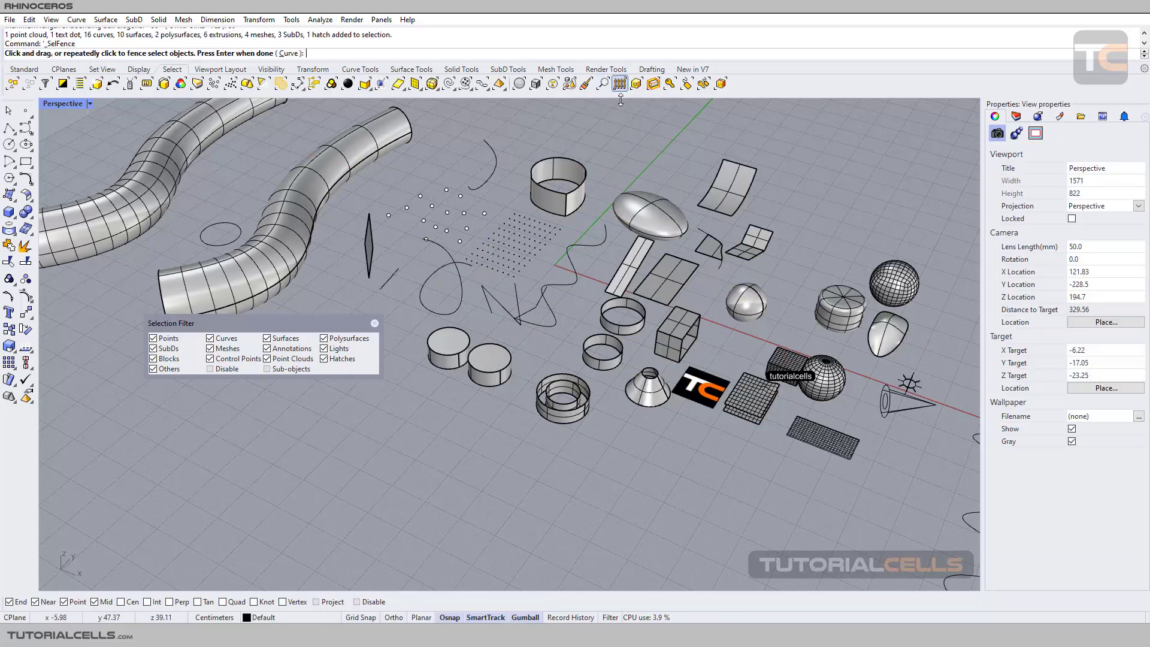
mouse_move(706, 211)
left_mouse_down()
mouse_move(654, 213)
mouse_move(624, 299)
left_mouse_up()
mouse_move(573, 404)
left_mouse_down()
mouse_move(492, 362)
mouse_move(476, 337)
mouse_move(579, 284)
mouse_move(716, 346)
mouse_move(823, 377)
left_mouse_up()
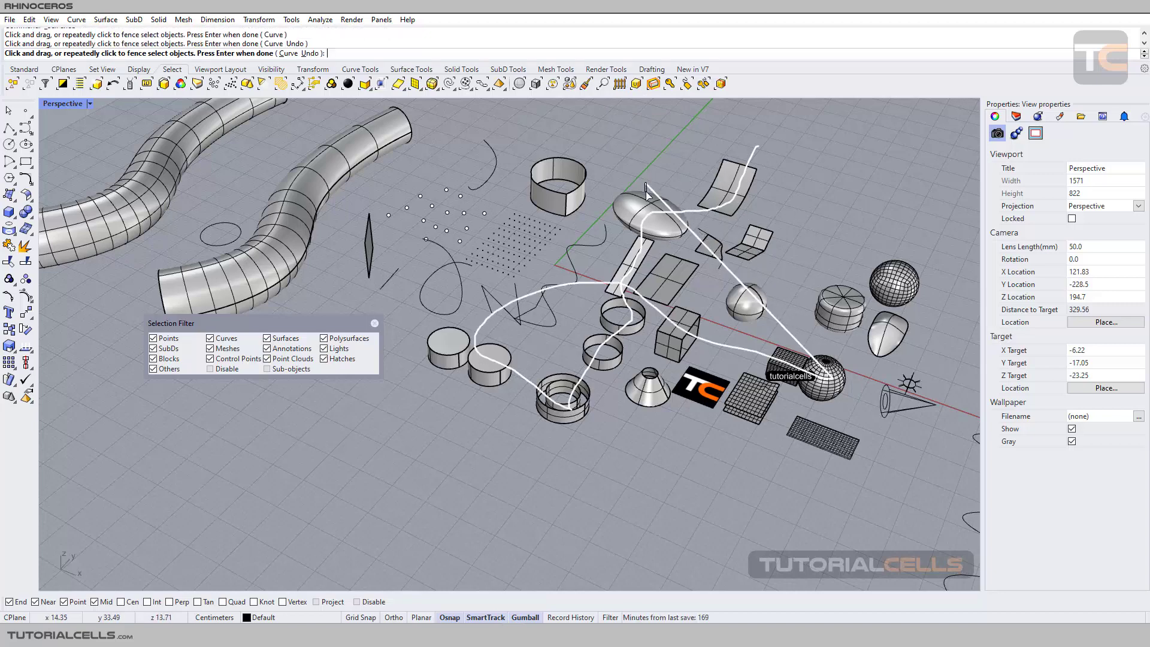
key("Return")
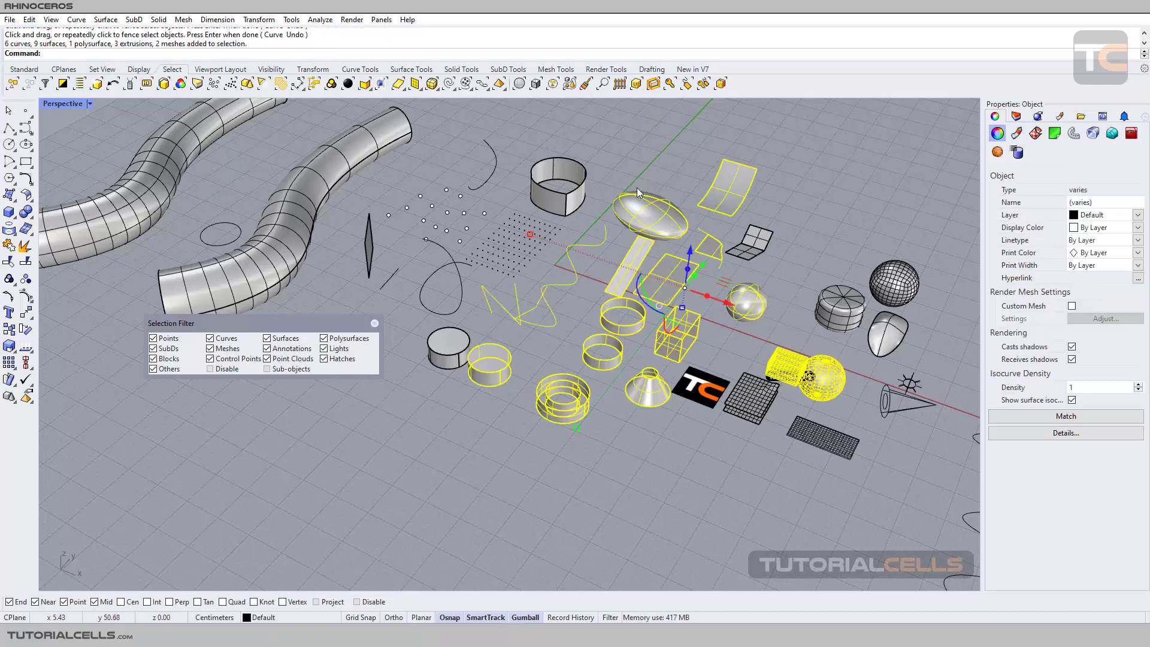
left_click(625, 142)
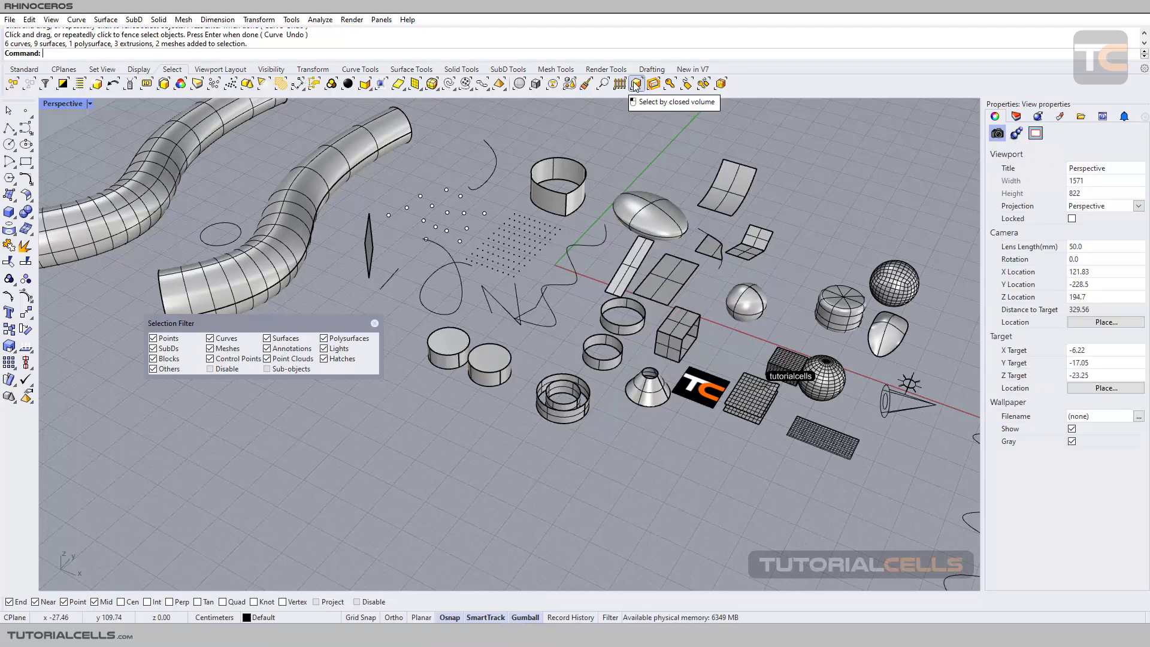
- Draw a box around the central sample objects, about 21.60 cm tall
scroll(613, 168, "down", 6)
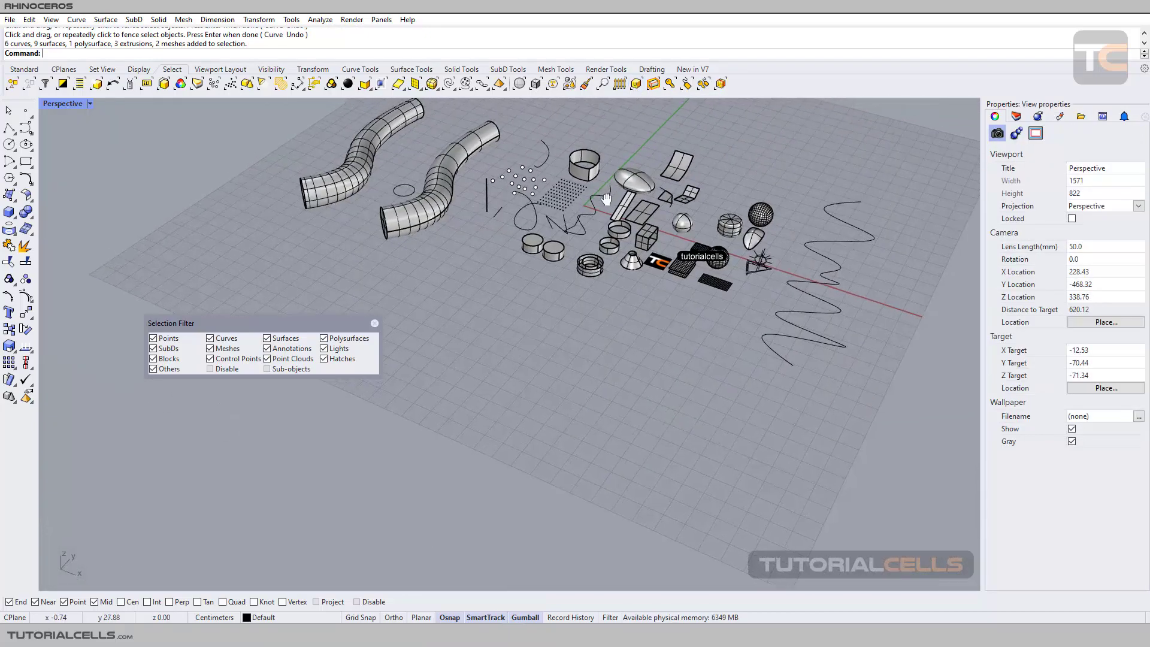
right_click_drag(566, 252, 567, 250)
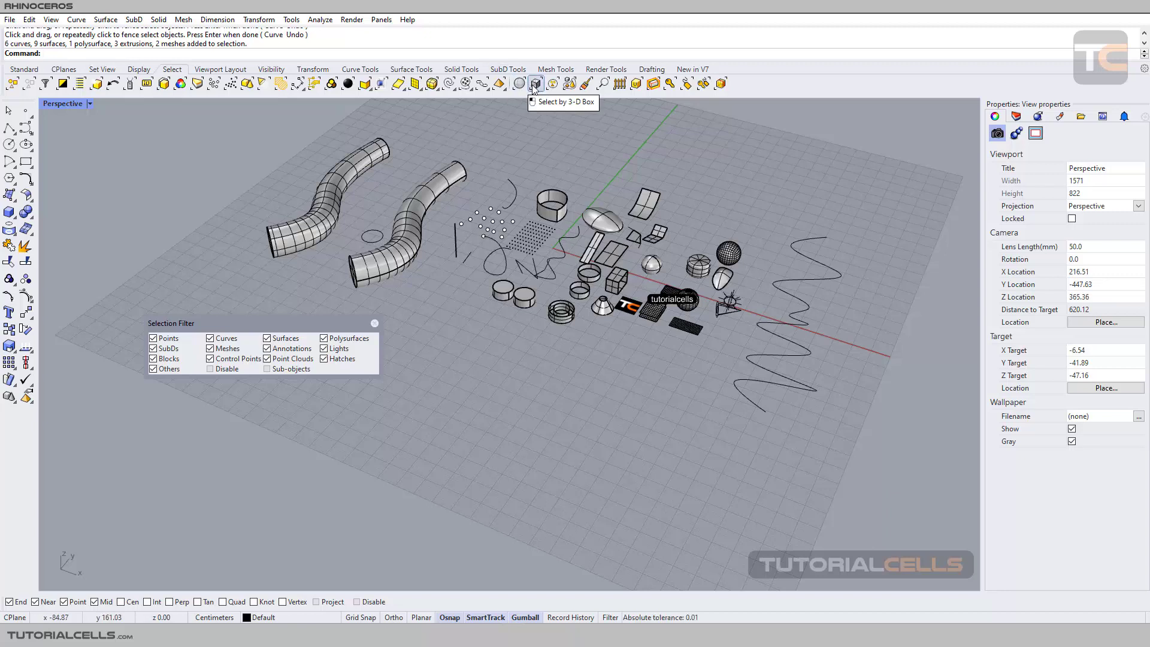
left_click(9, 212)
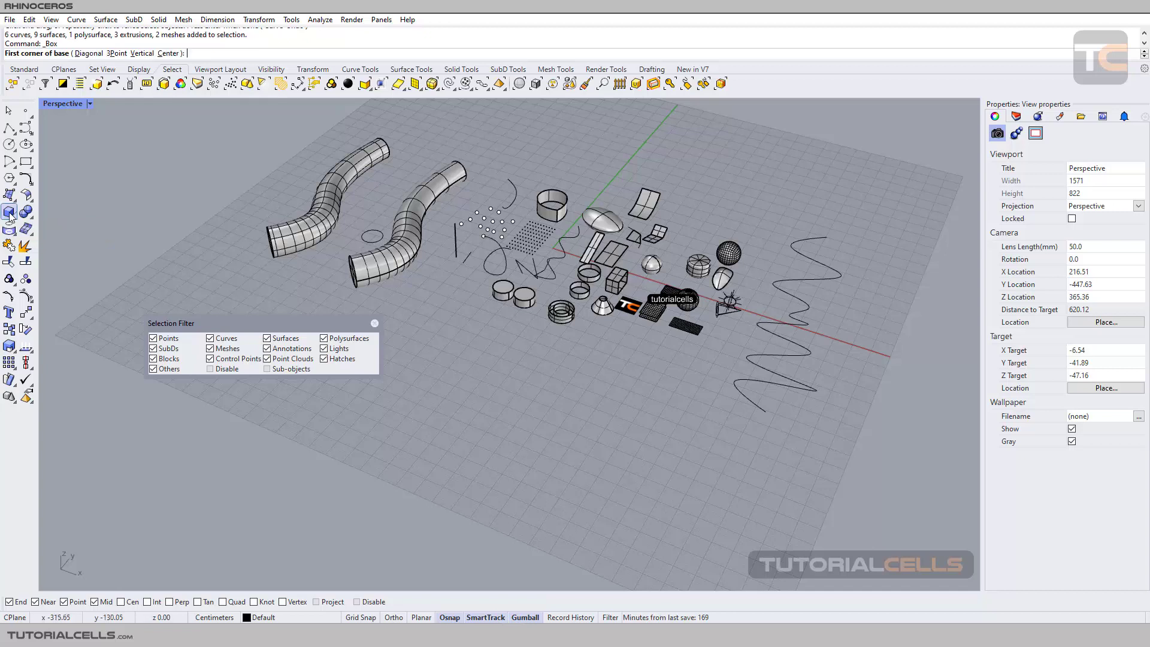
left_click(477, 186)
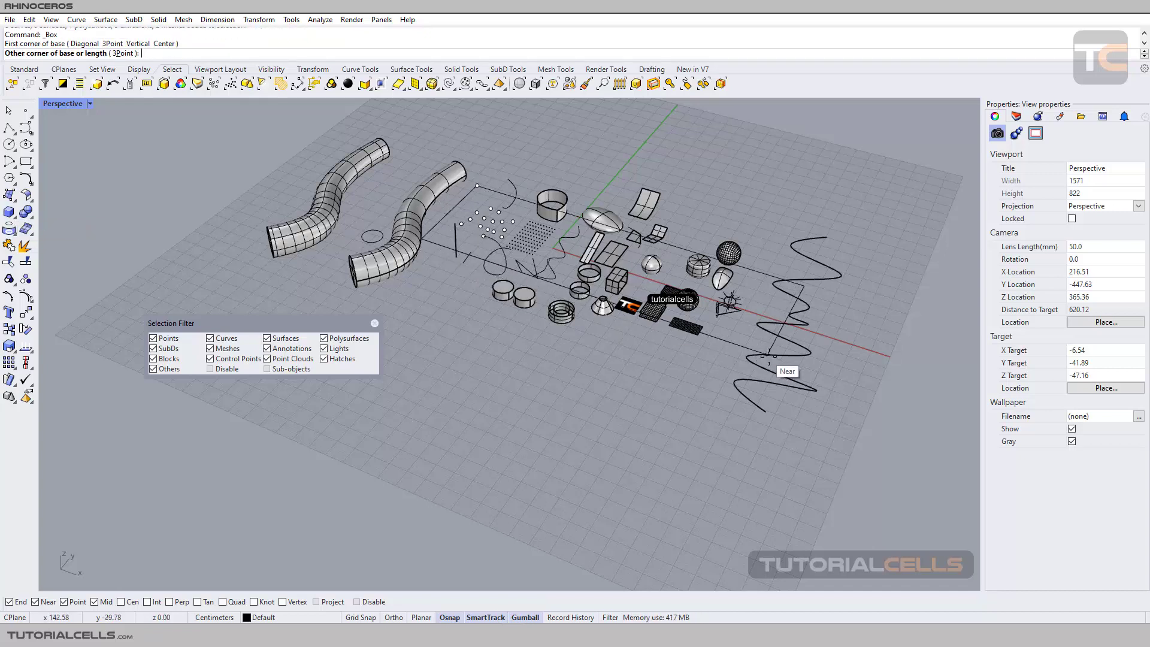
left_click(728, 362)
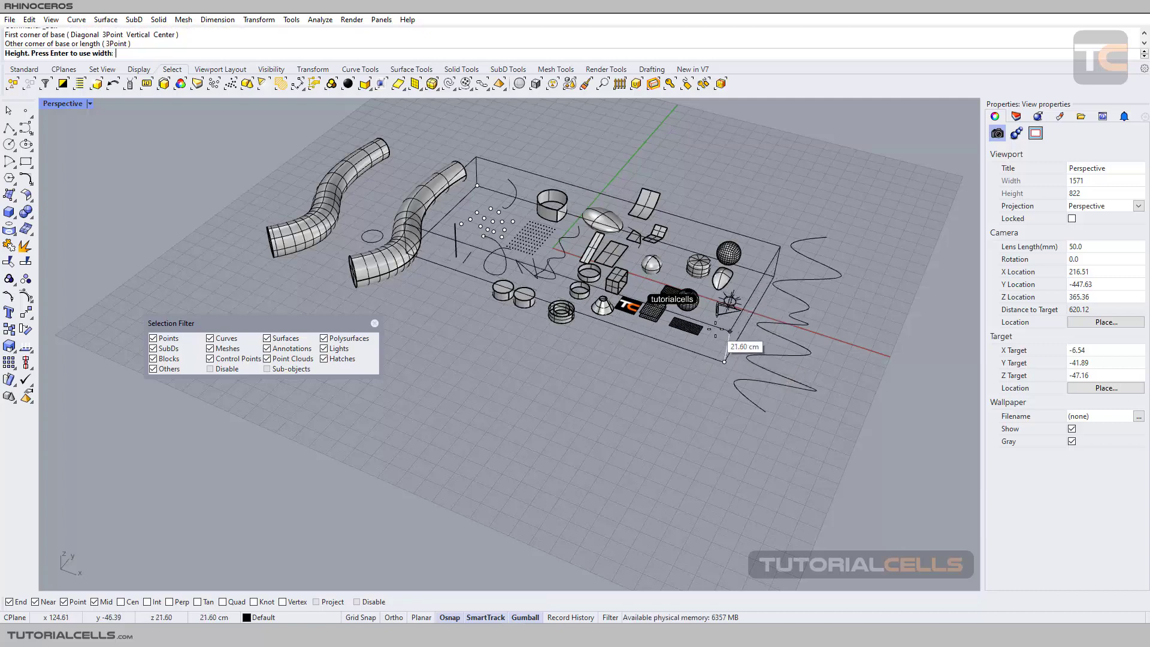
left_click(715, 329)
scroll(694, 298, "up", 3)
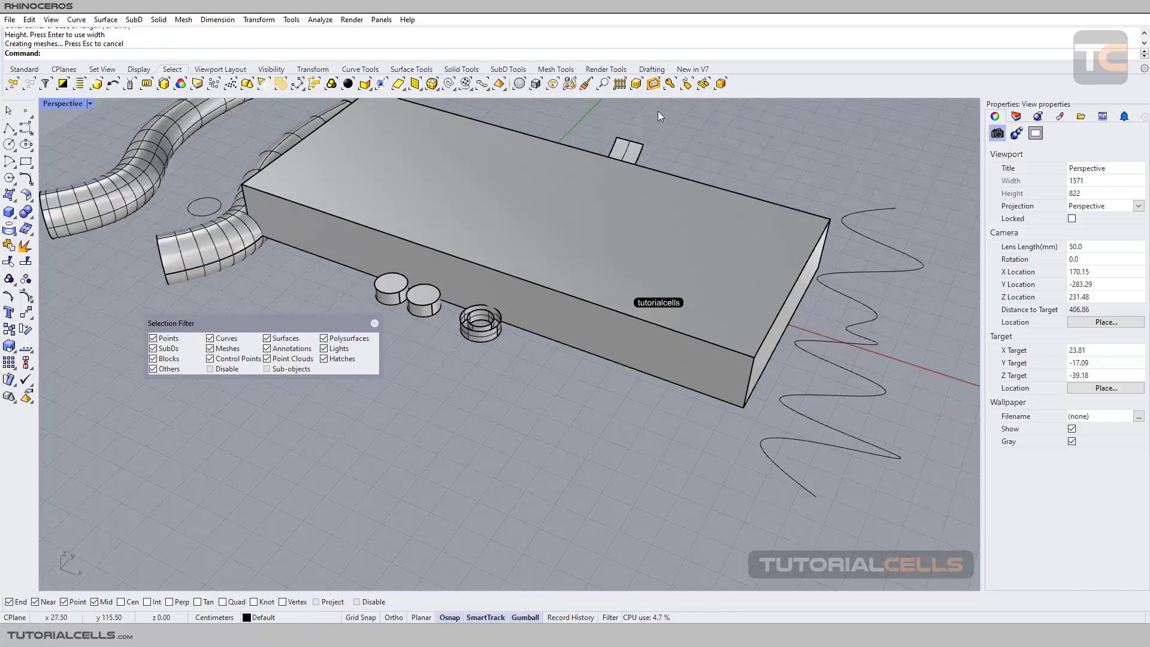
- Select objects inside the box with SelVolumeObject, orbit to check them, then clear the selection
left_click(635, 87)
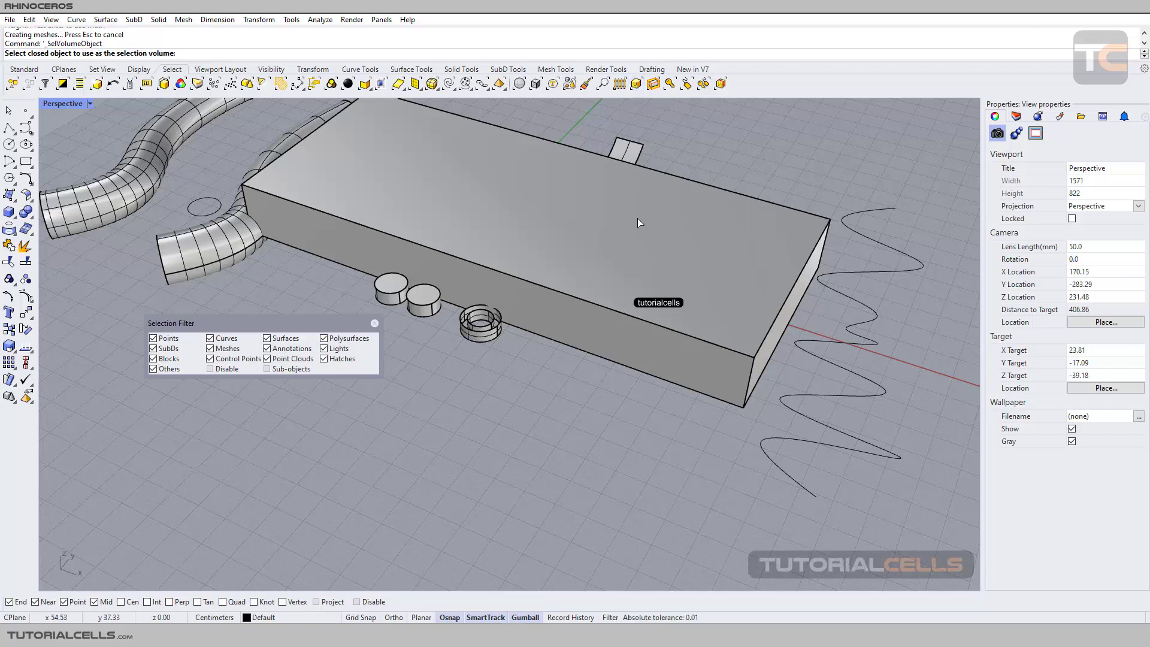
left_click(609, 203)
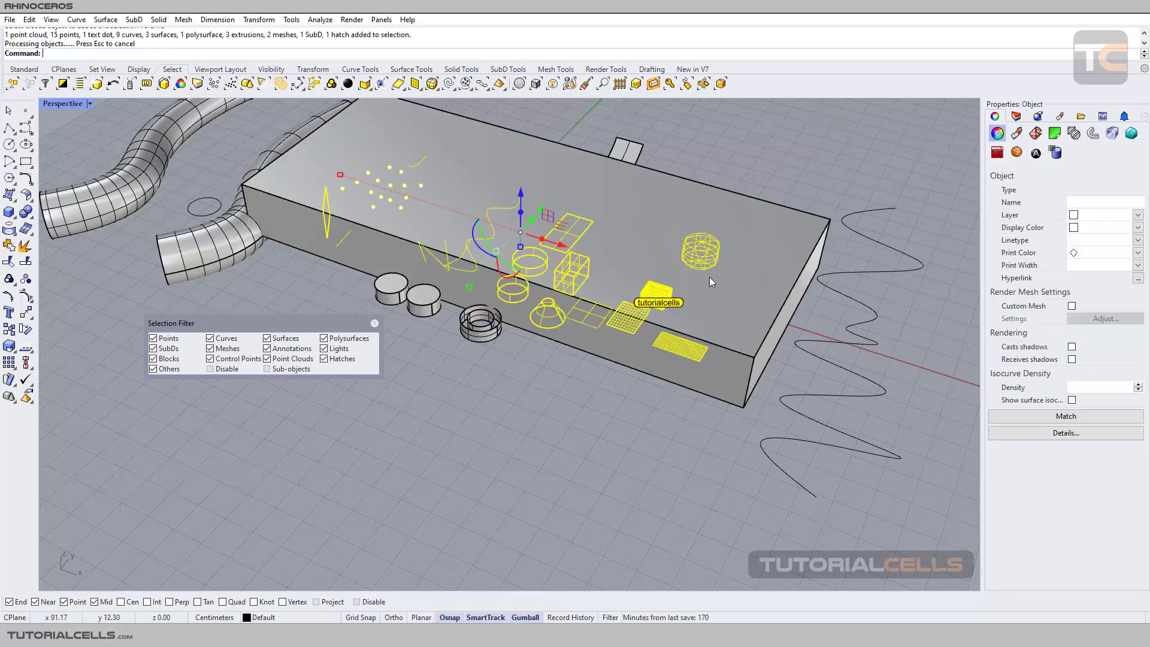
right_click_drag(616, 257, 669, 217)
key("Escape")
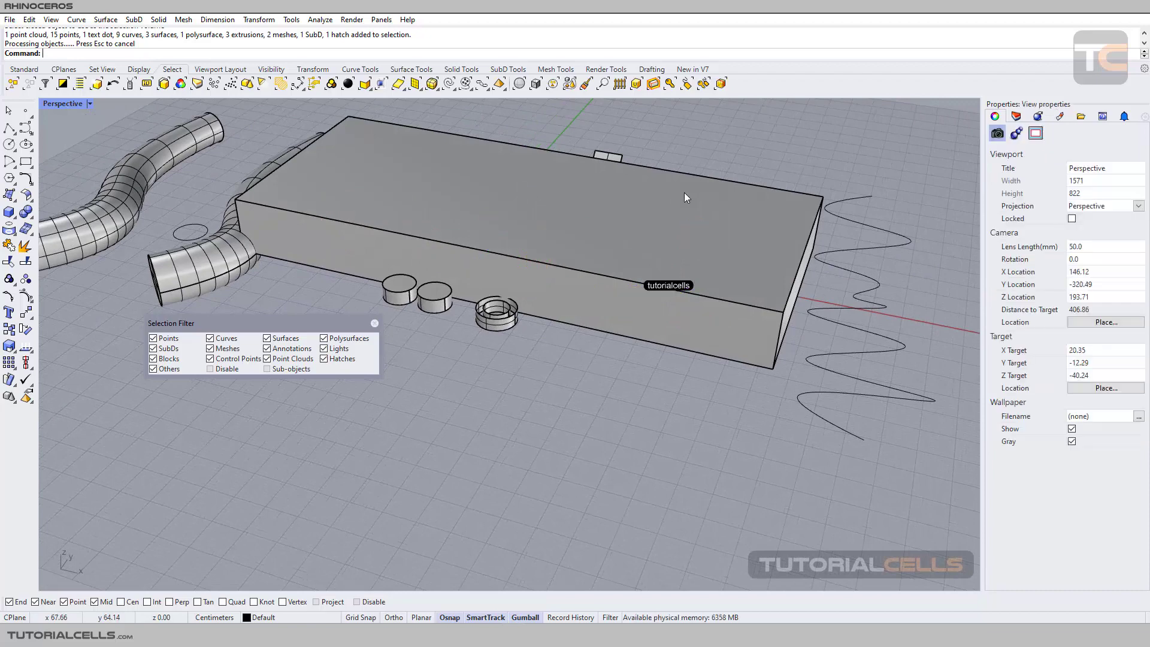